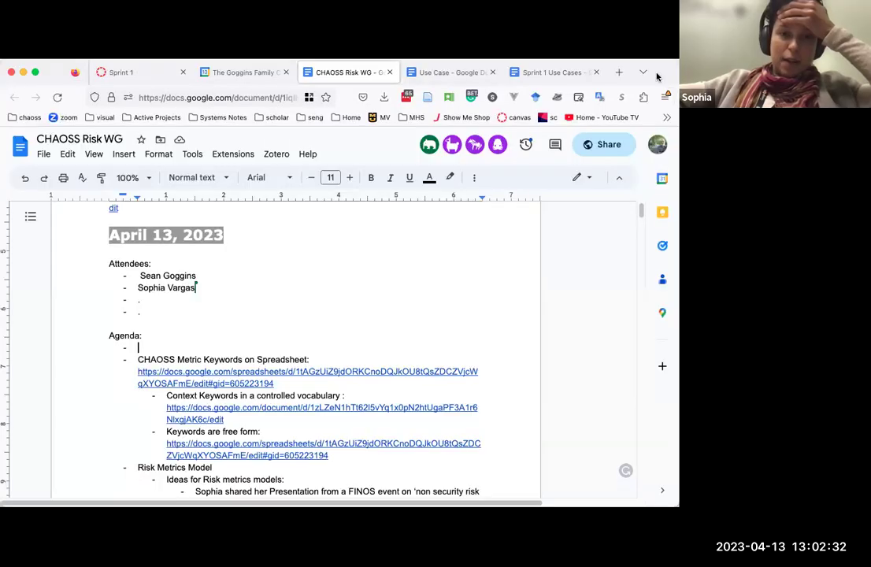
Add "Deps.dev now has an API!!!" as the first agenda item of the April 13, 2023 meeting notes.
click(351, 343)
text(Deps.dev now has an API)
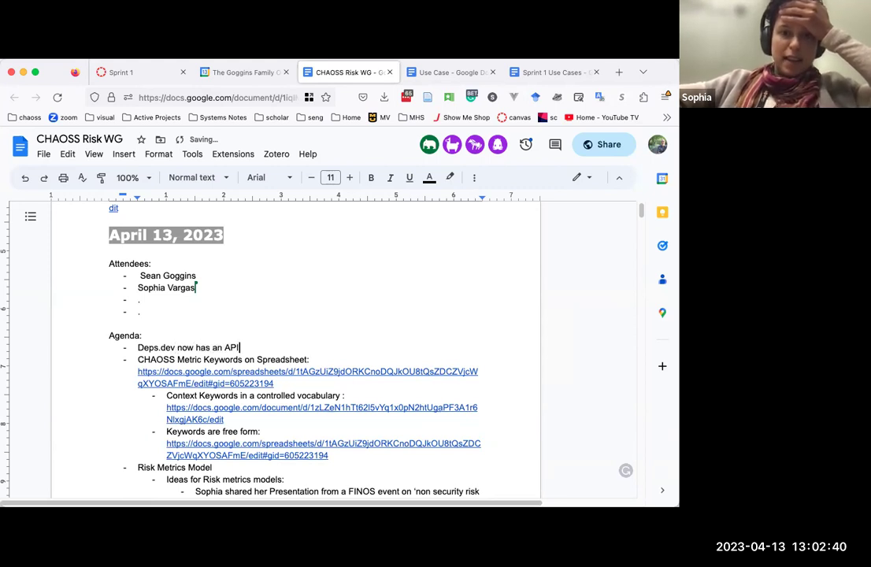
text(; !!!)
Add nested notes under the Deps.dev item covering Scorecard info, dependencies, specific package versions and repository locations, each with its api.deps.dev link.
key(Return)
key(Tab)
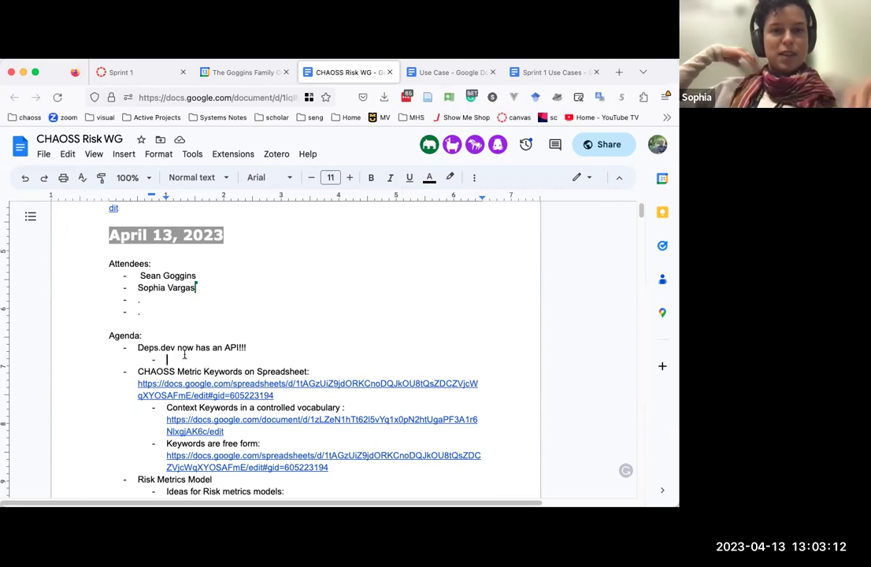
text(I checked out the API, and you can get a lot of information about project OpenSSF Scorecard info, https://api.deps.dev/v3alpha/projects/github.com%2Ffacebook%2Freact Dependencies: https://api.deps.dev/v3alpha/systems/npm/packages/react/versions/18.2.0:dependencies Specific package versions (my critique here is the absence of a release date): https://api.deps.dev/v3alpha/systems/npm/packages/%40colors%2Fcolors And importantly the repository location of specific version releases: https://api.deps.dev/v3alpha/systems/npm/packages/%40colors%2Fcolors/versions/1.5.0 which includes current advisory information if applicable.)
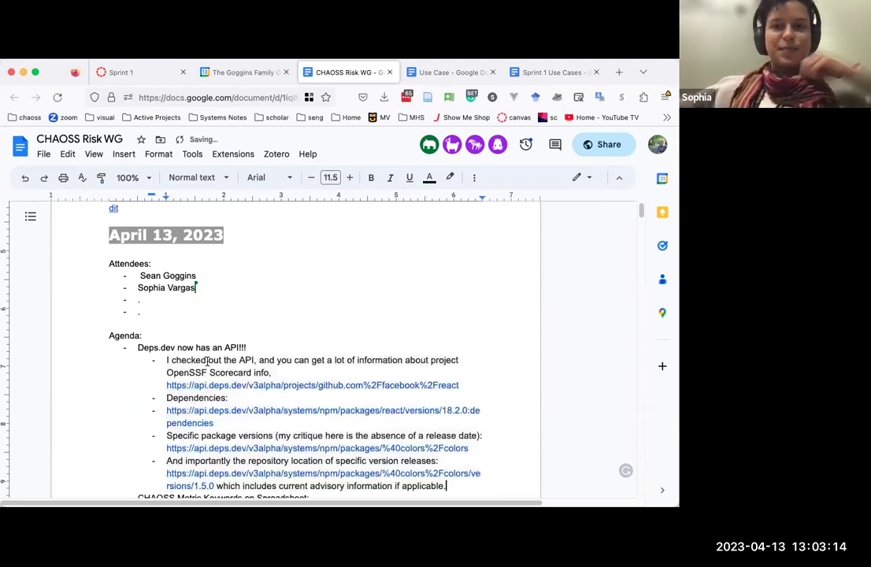
scroll(209, 360, down, 1)
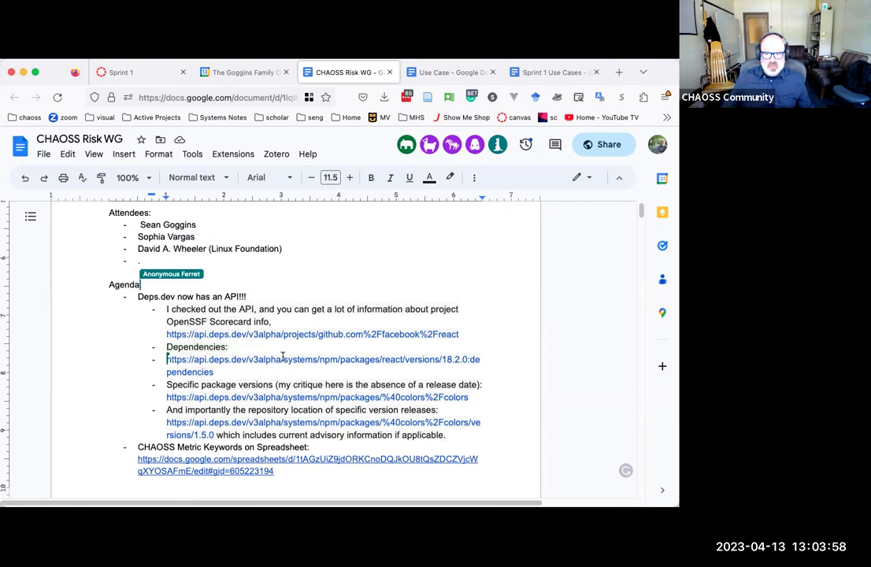
Open the github.com/facebook/react project link from the notes and look through its Scorecard data.
click(282, 336)
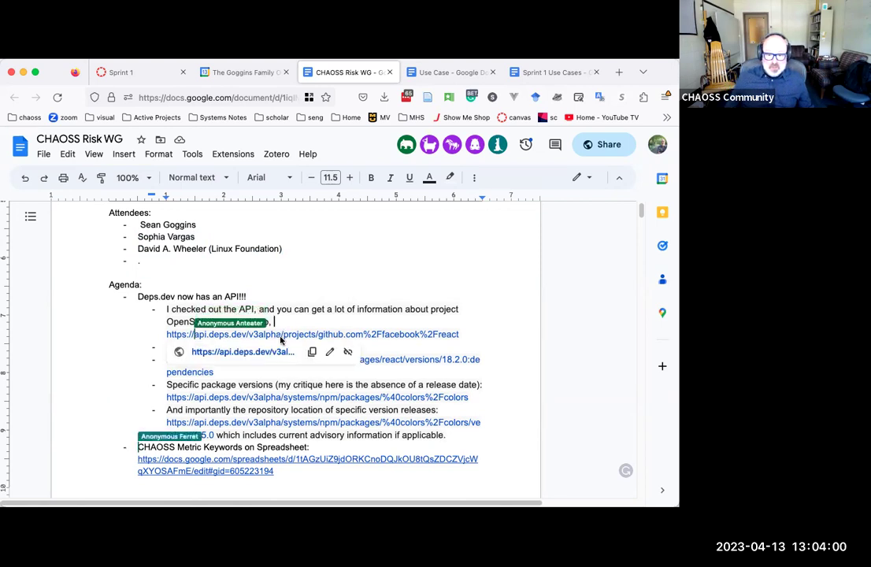
click(285, 352)
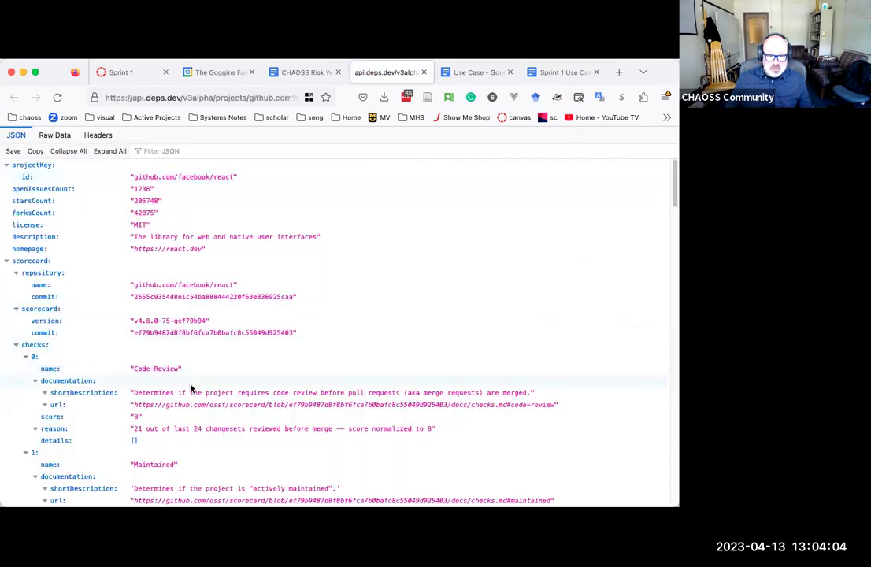
scroll(190, 387, down, 10)
scroll(192, 403, down, 10)
scroll(192, 403, up, 20)
scroll(191, 400, up, 5)
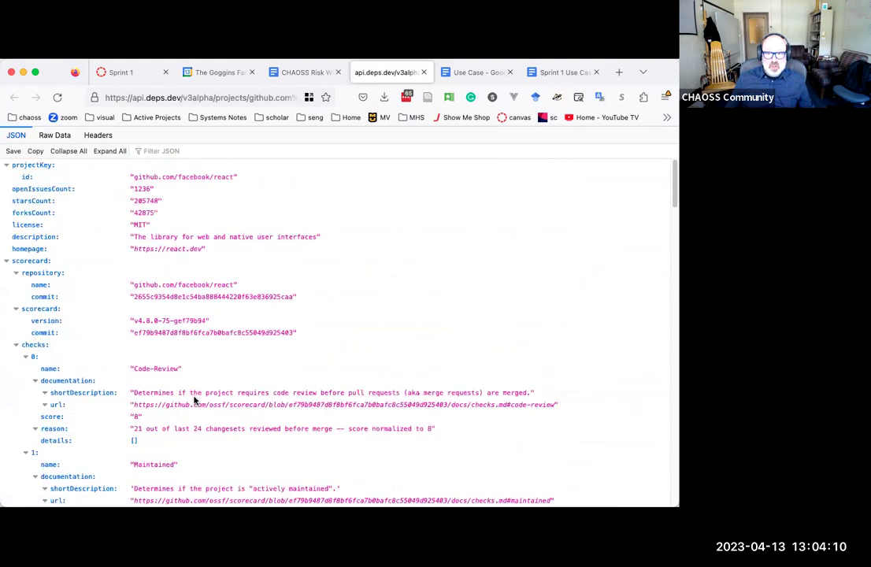
Return to the meeting notes and open the react 18.2.0 dependencies link to view its response.
click(314, 72)
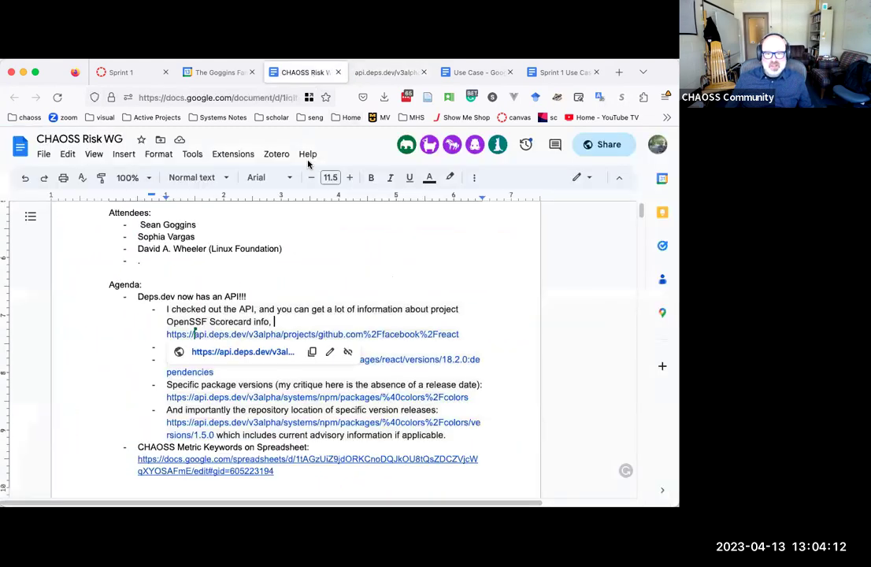
click(355, 299)
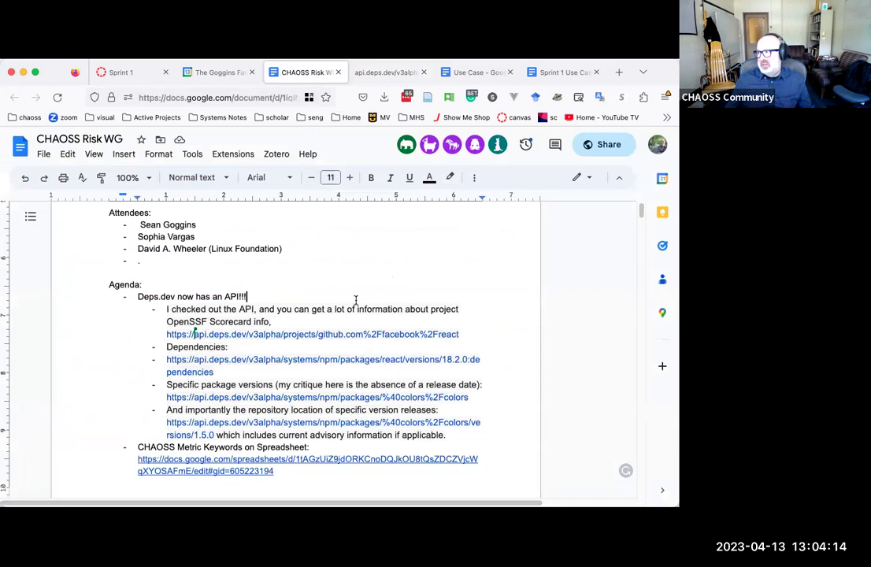
click(326, 359)
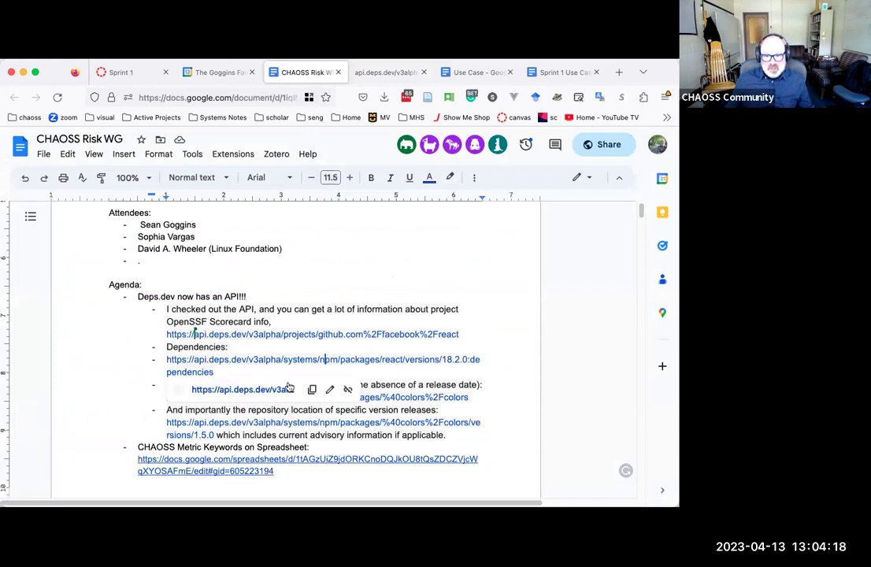
click(237, 389)
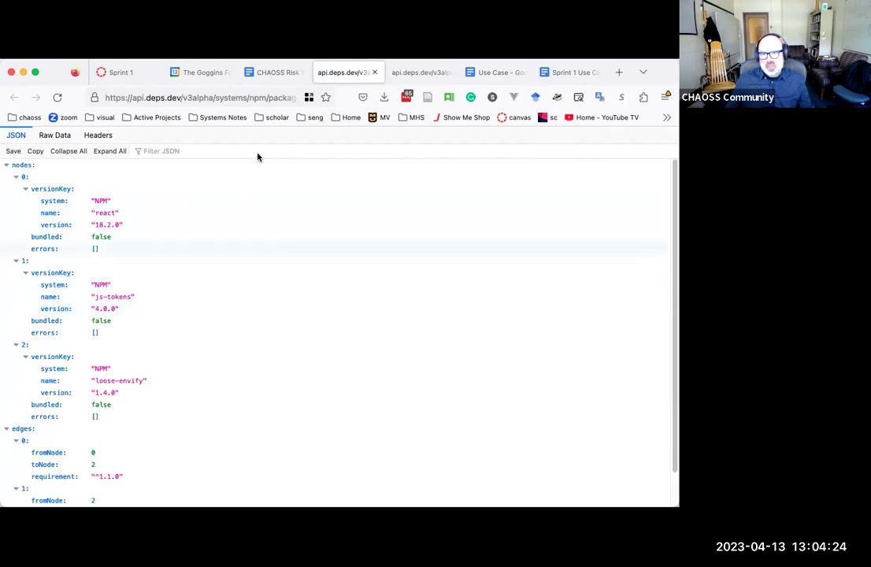
click(274, 75)
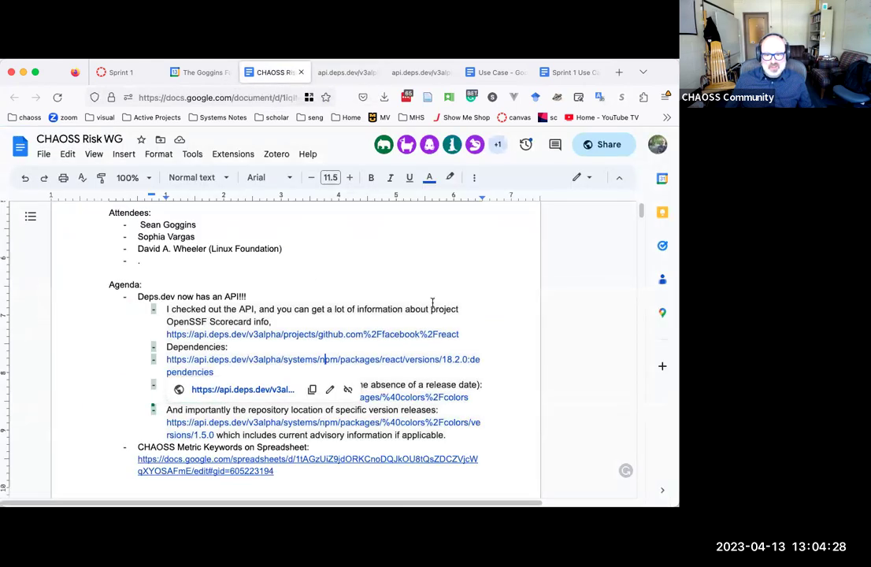
key(Up)
key(Up)
key(Up)
key(Up)
key(Up)
key(Up)
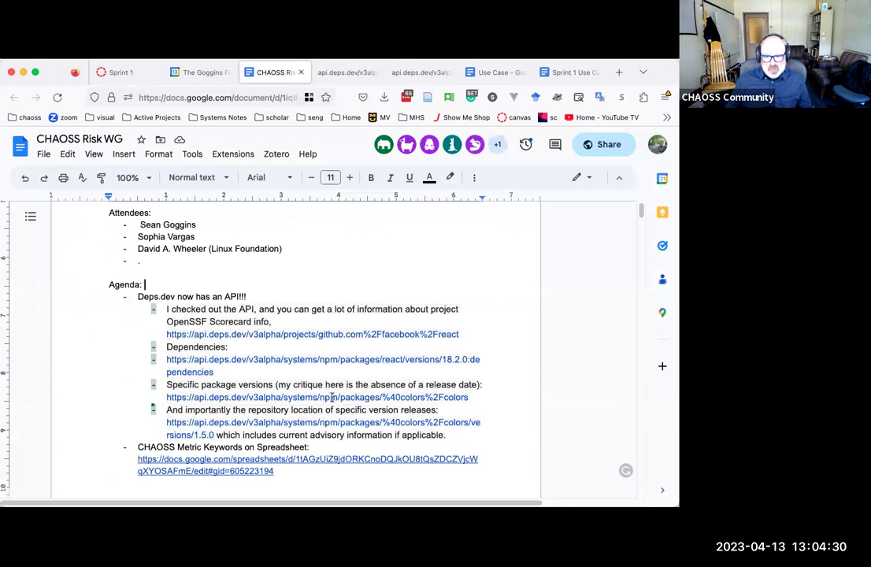
click(332, 397)
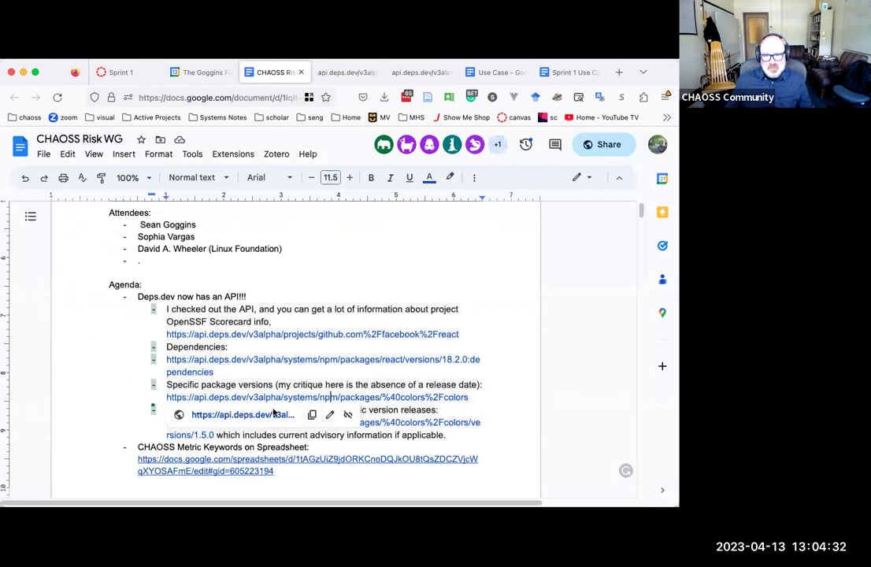
click(244, 414)
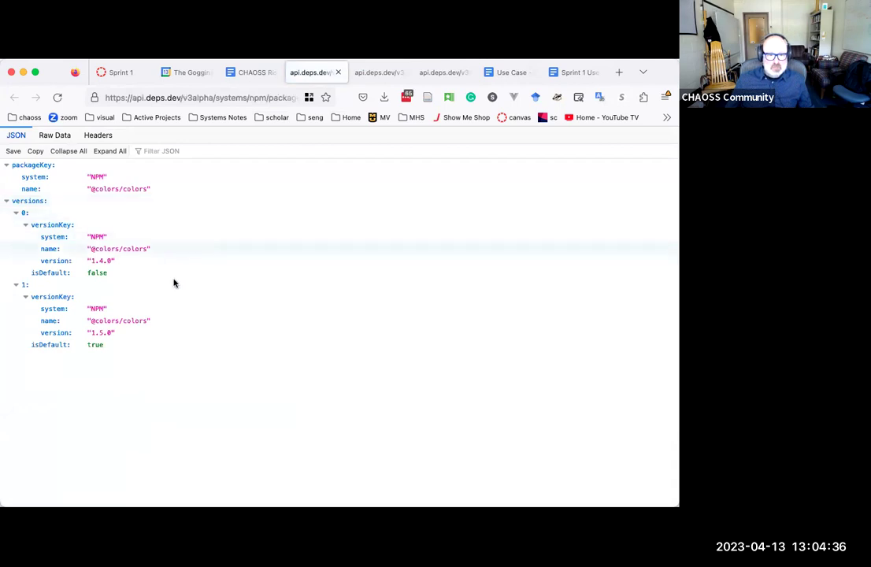
click(379, 73)
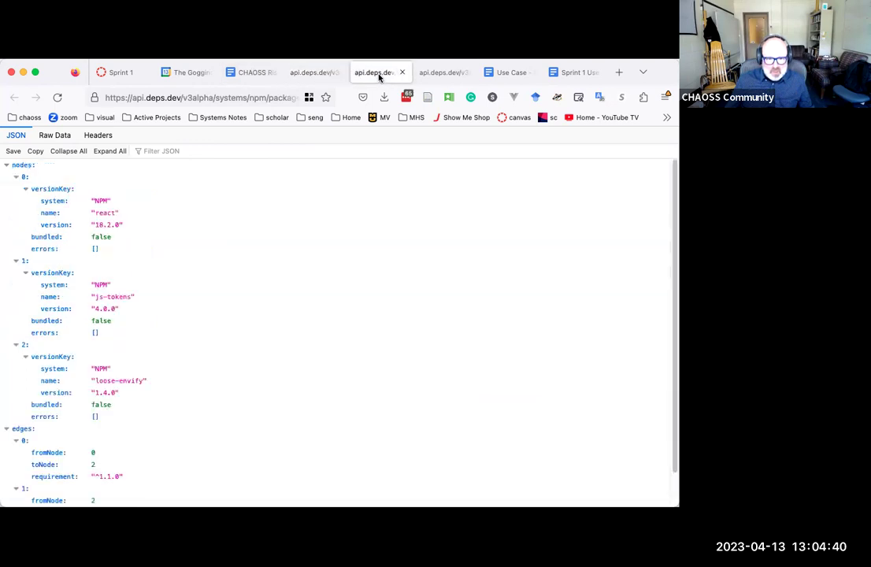
click(443, 74)
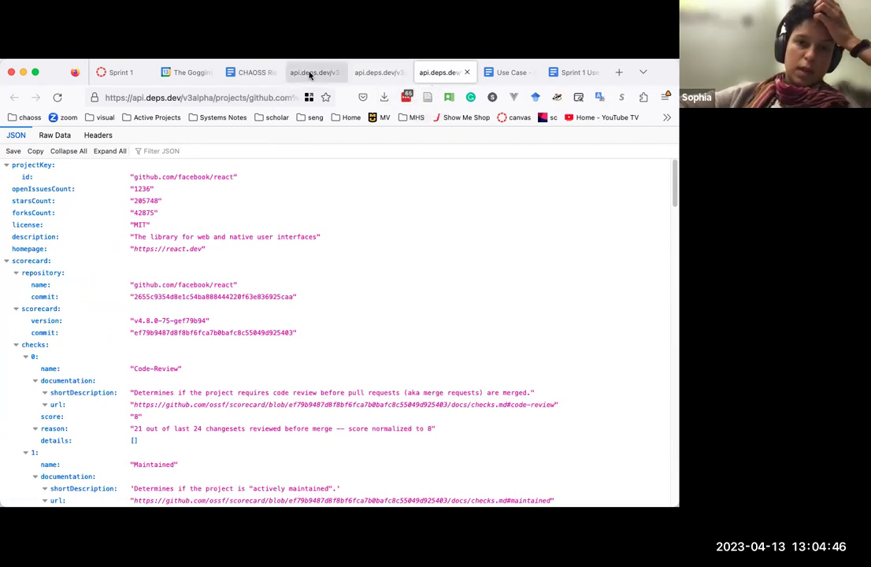
click(252, 73)
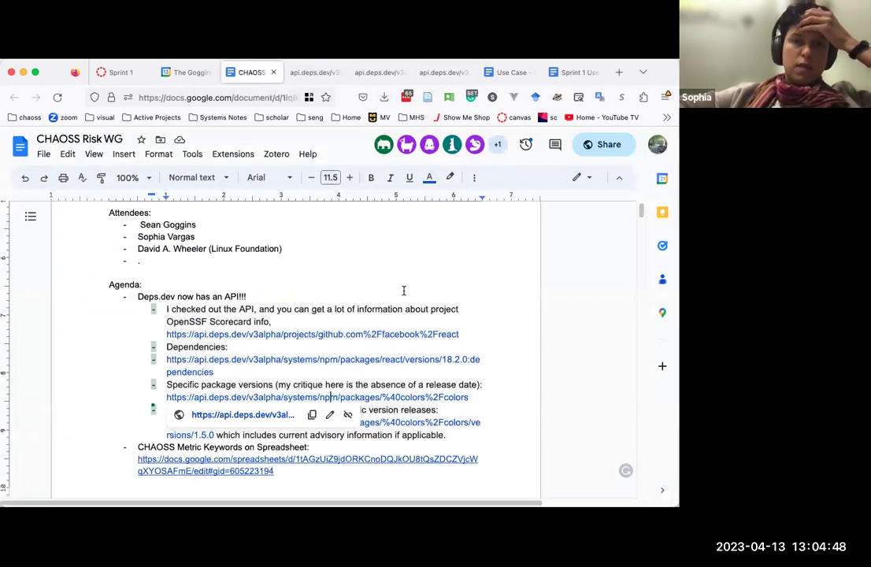
click(356, 423)
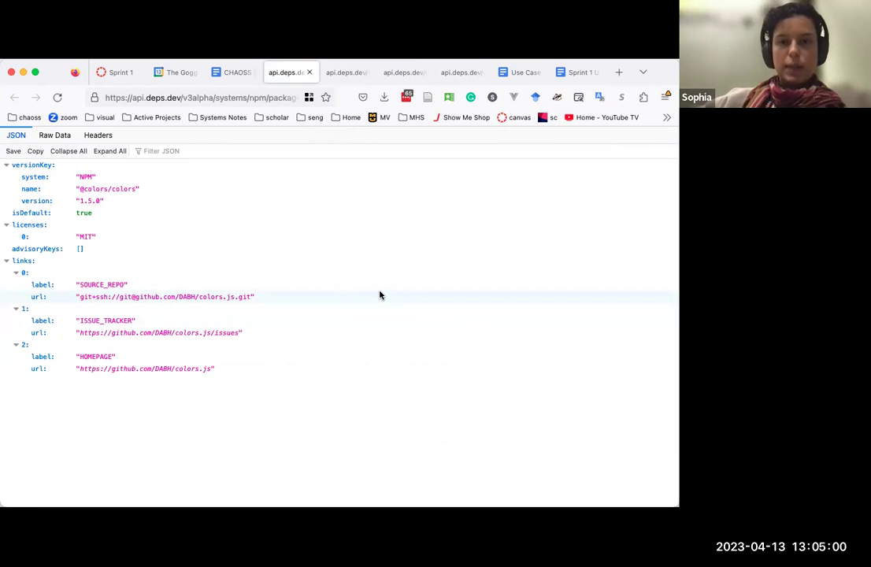
click(114, 248)
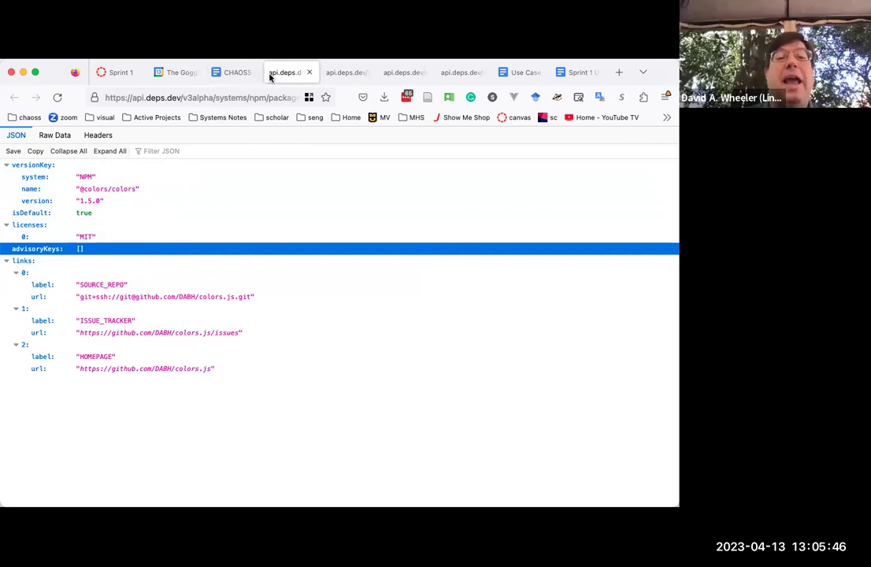
Load deps.dev in place of the version 1.5.0 response and look over the home page and API announcement.
click(254, 98)
text(de)
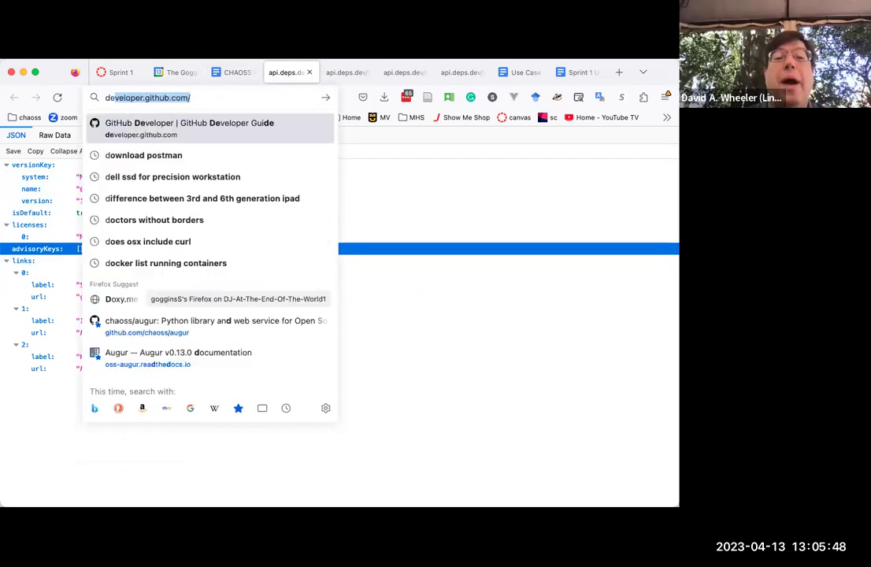
text(ps.dev)
key(Return)
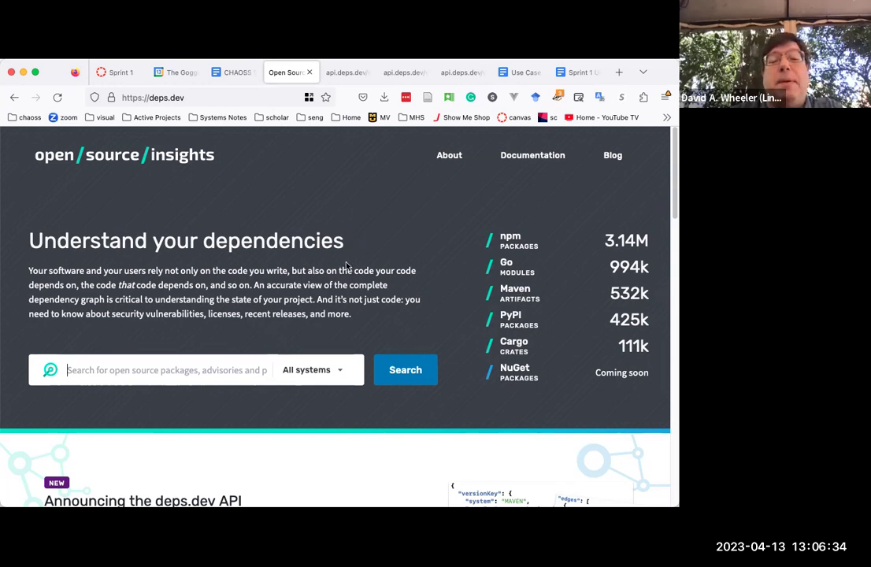
scroll(344, 264, down, 4)
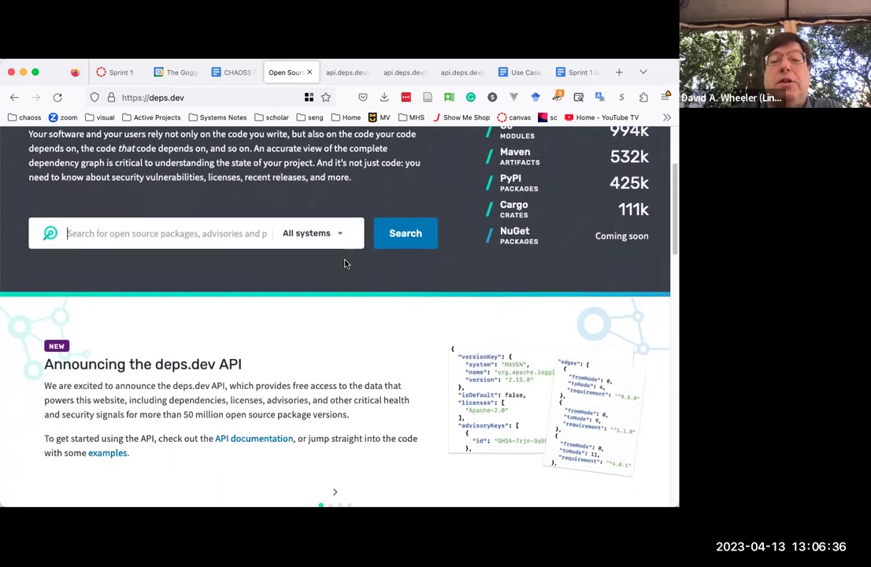
scroll(344, 264, up, 4)
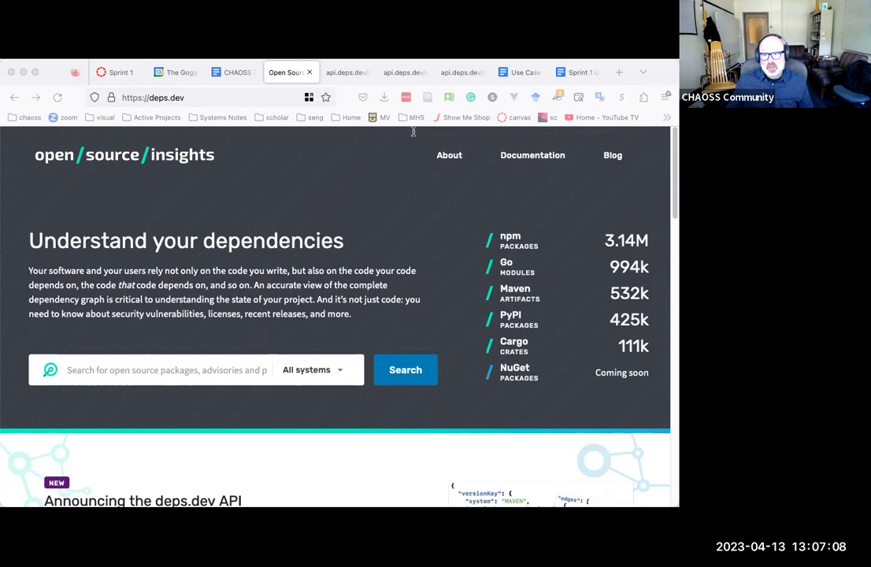
click(647, 150)
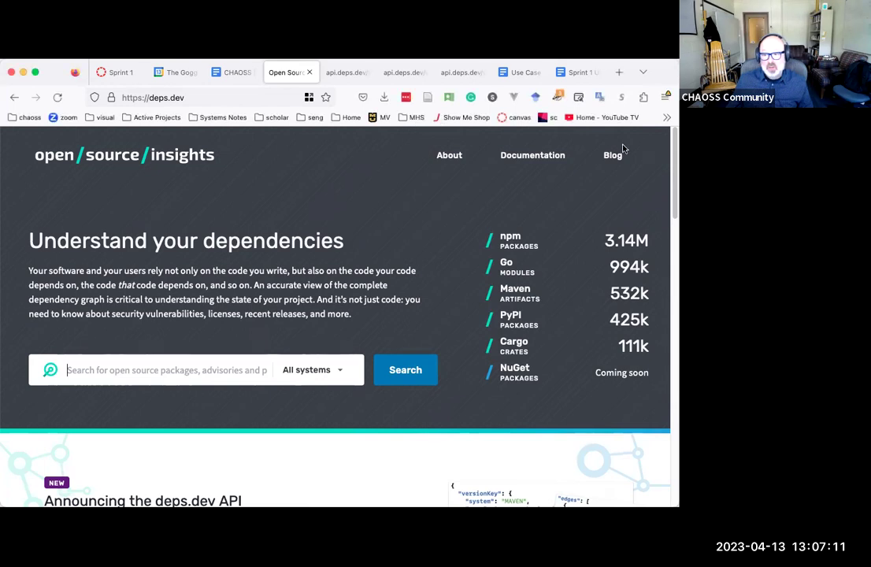
click(342, 72)
click(255, 94)
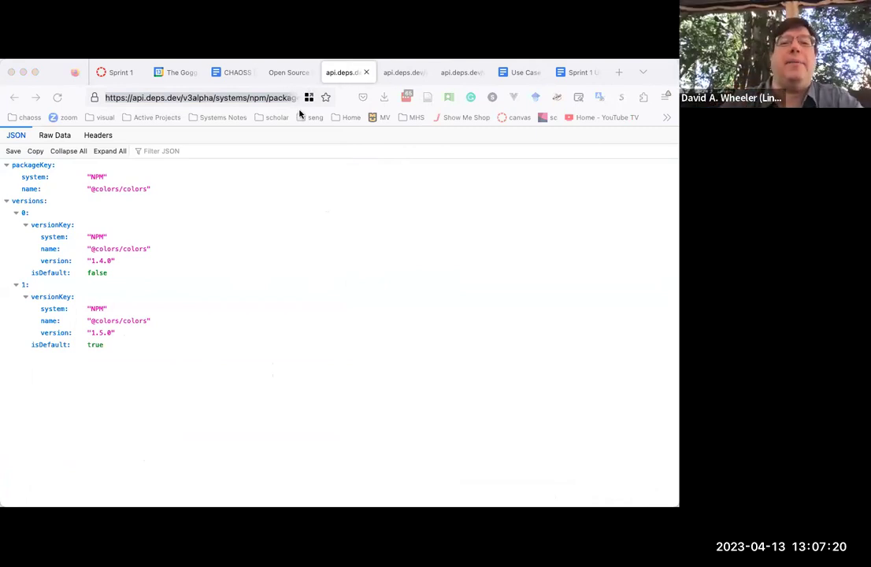
click(340, 76)
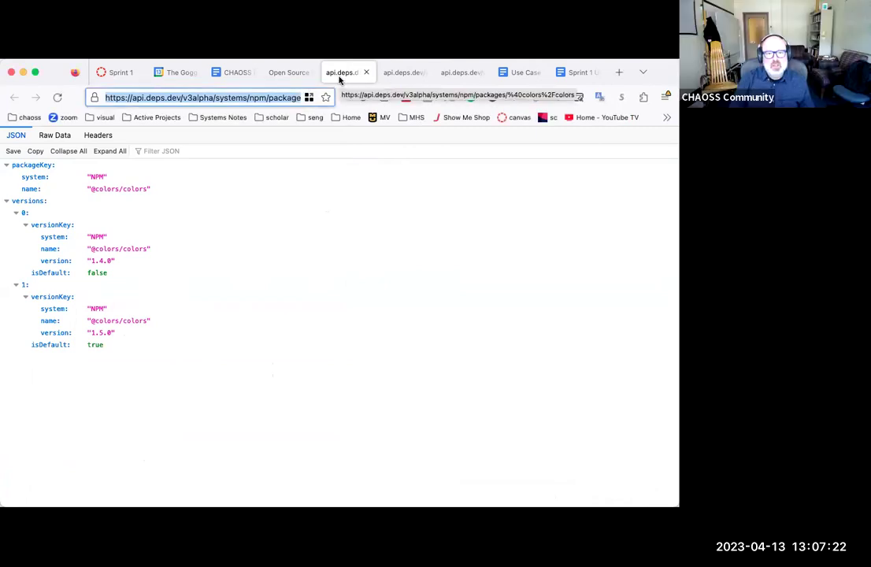
text(nvd database)
key(Return)
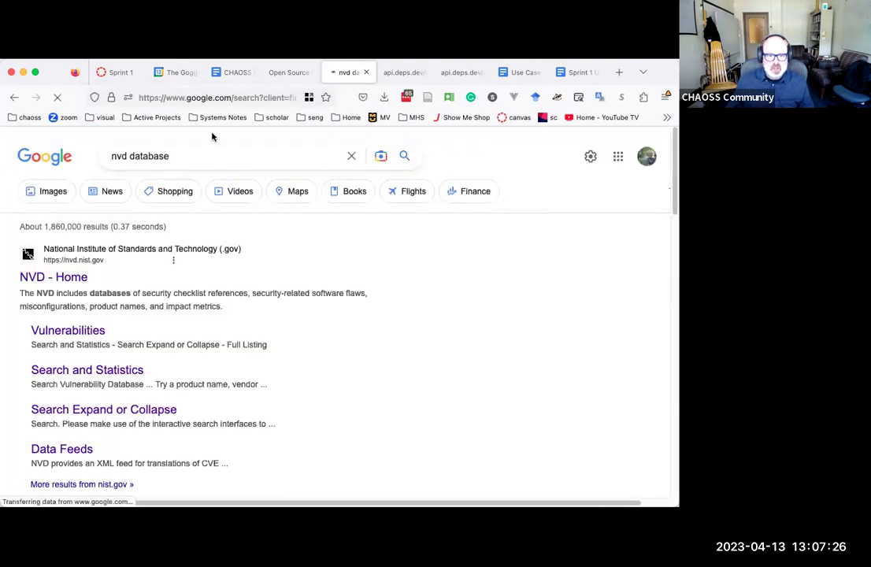
click(68, 281)
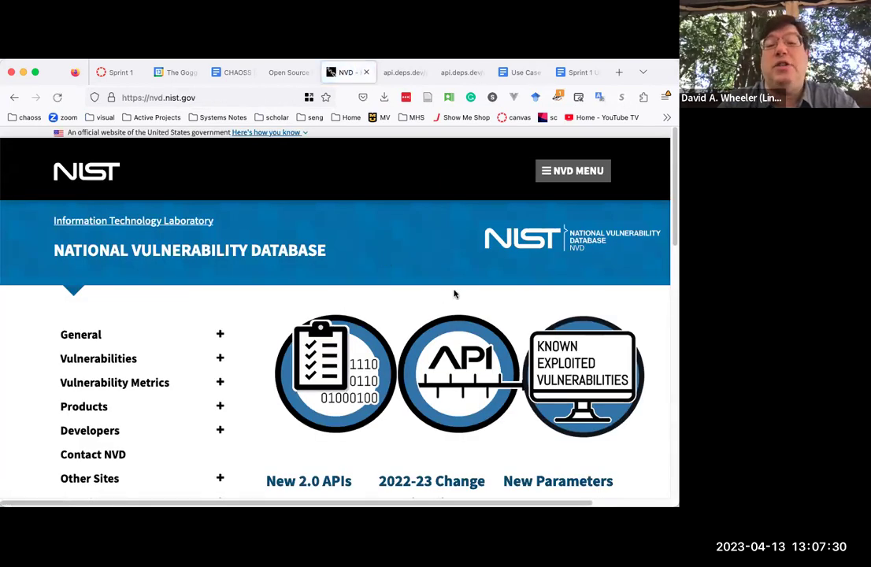
Open the New 2.0 APIs guide on the NVD site and read what changed between API 1.0 and 2.0.
scroll(454, 294, down, 2)
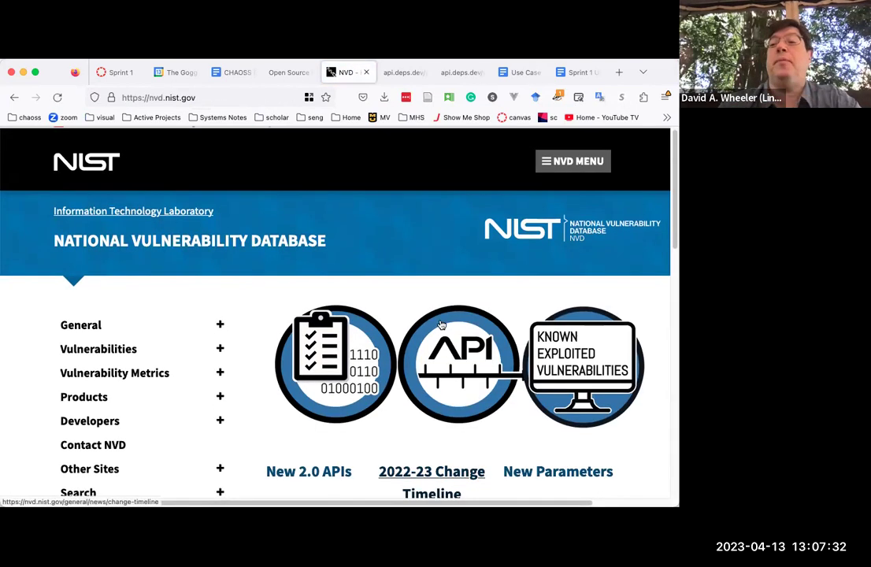
scroll(439, 318, down, 2)
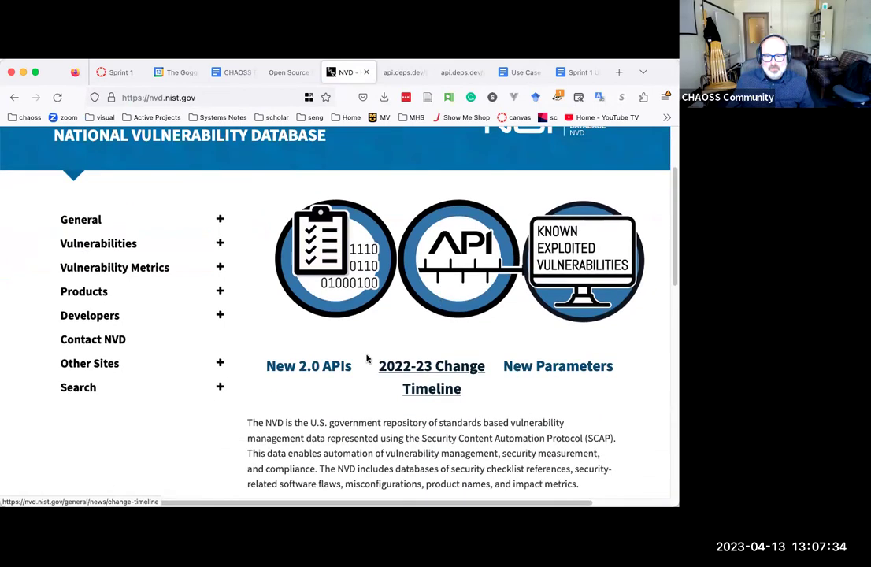
click(311, 363)
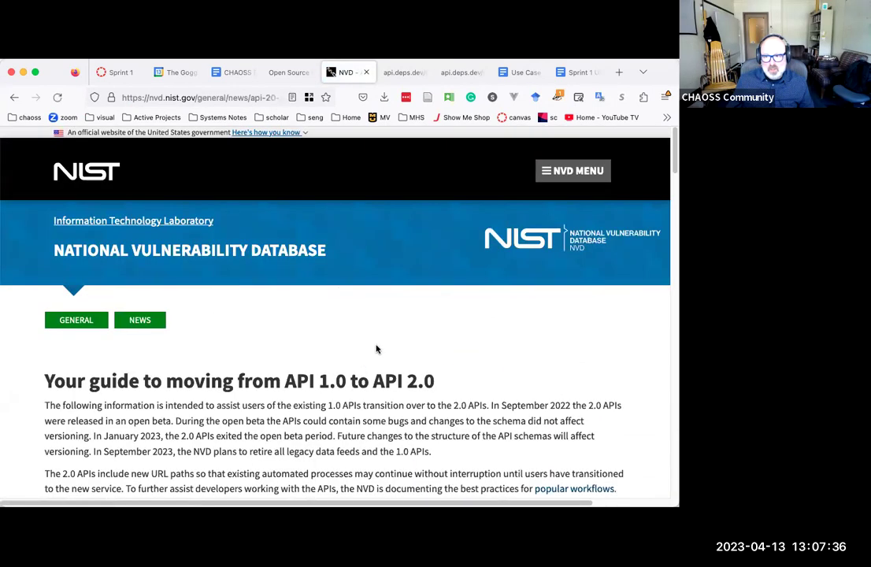
scroll(376, 352, down, 6)
scroll(376, 349, down, 4)
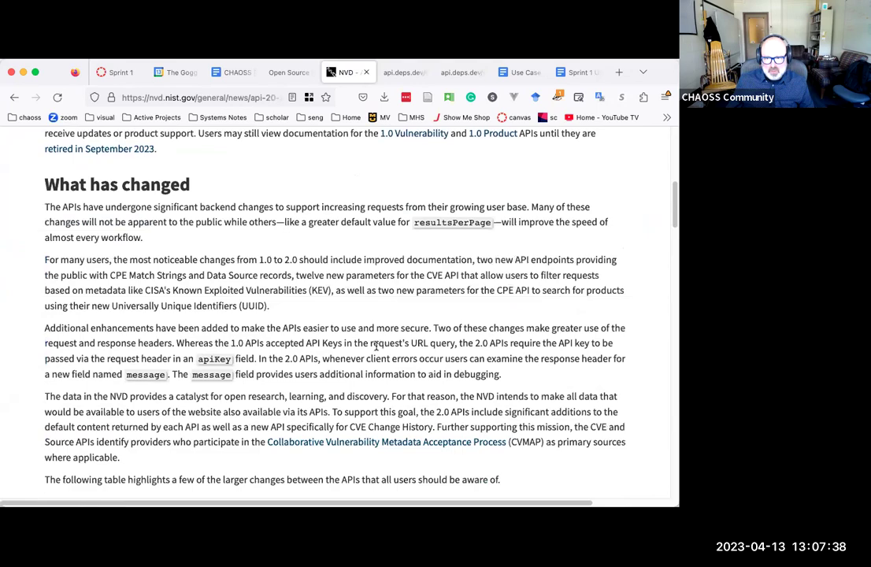
scroll(377, 346, down, 7)
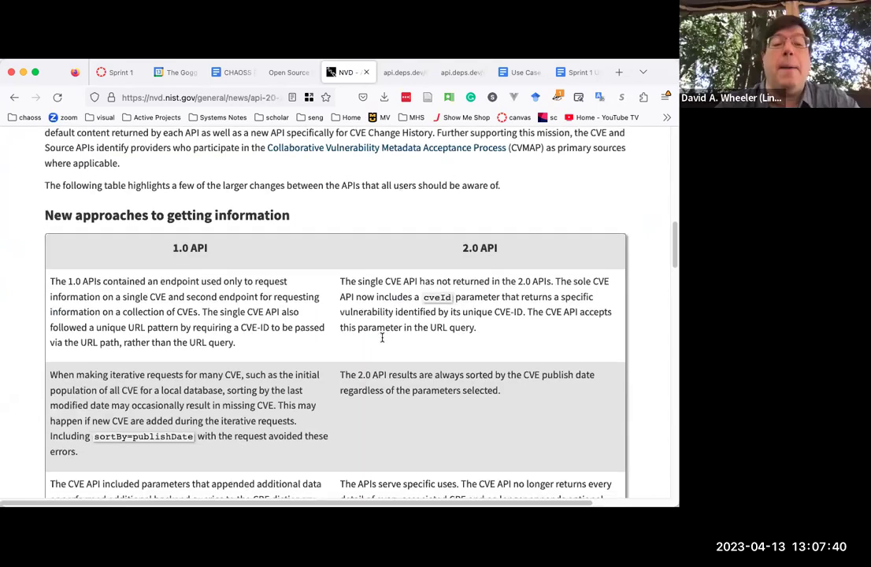
scroll(382, 337, down, 7)
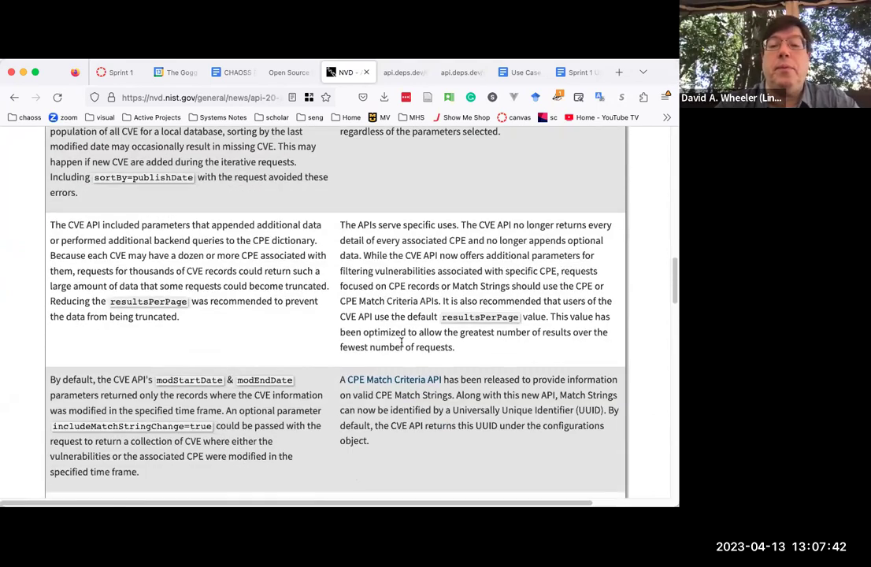
Read the rest of the API 1.0 to 2.0 guide, then review its introduction and What has changed section.
scroll(402, 347, down, 6)
scroll(402, 342, down, 7)
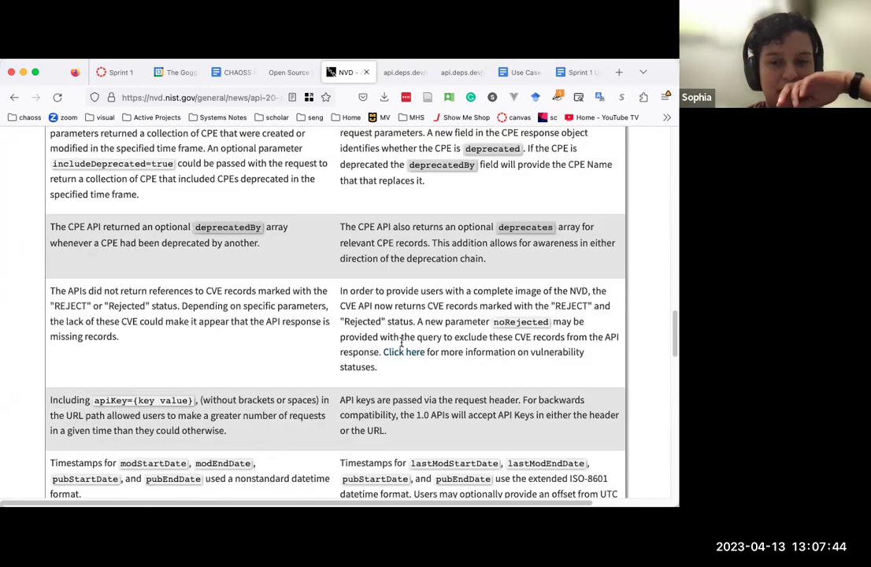
scroll(402, 343, down, 12)
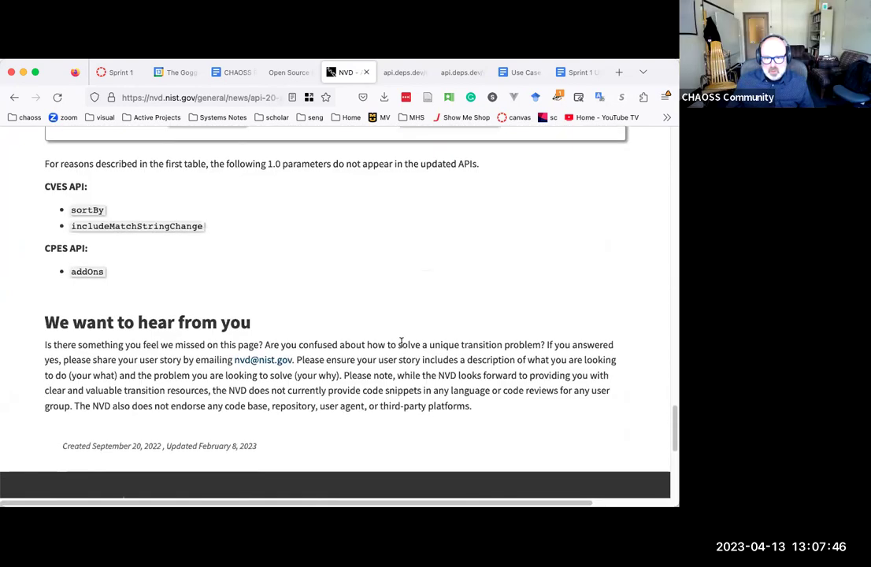
scroll(402, 343, down, 3)
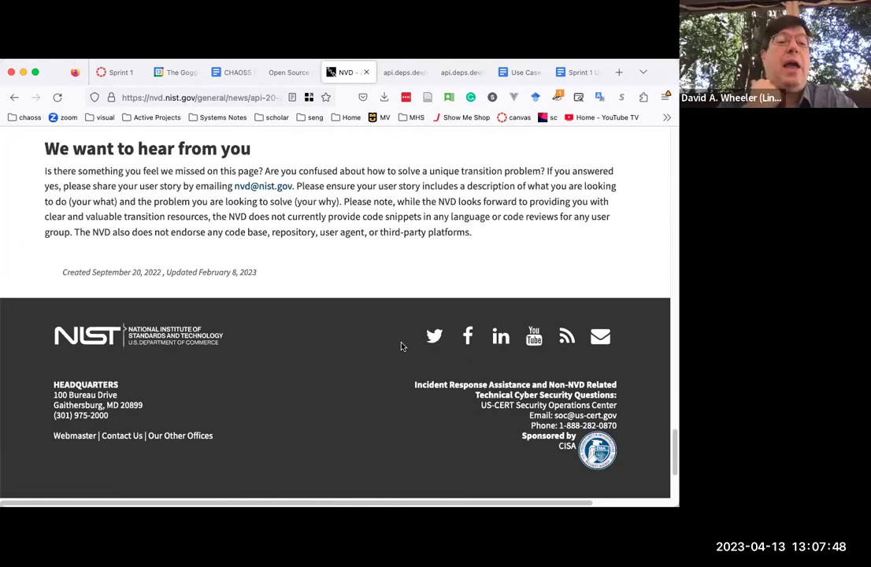
scroll(401, 345, up, 20)
scroll(402, 347, up, 20)
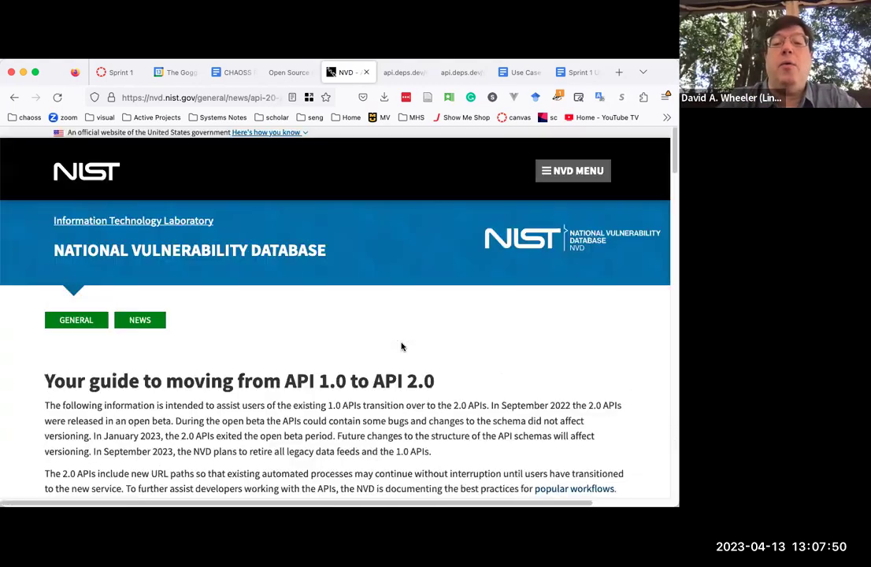
scroll(402, 346, down, 4)
scroll(401, 345, down, 1)
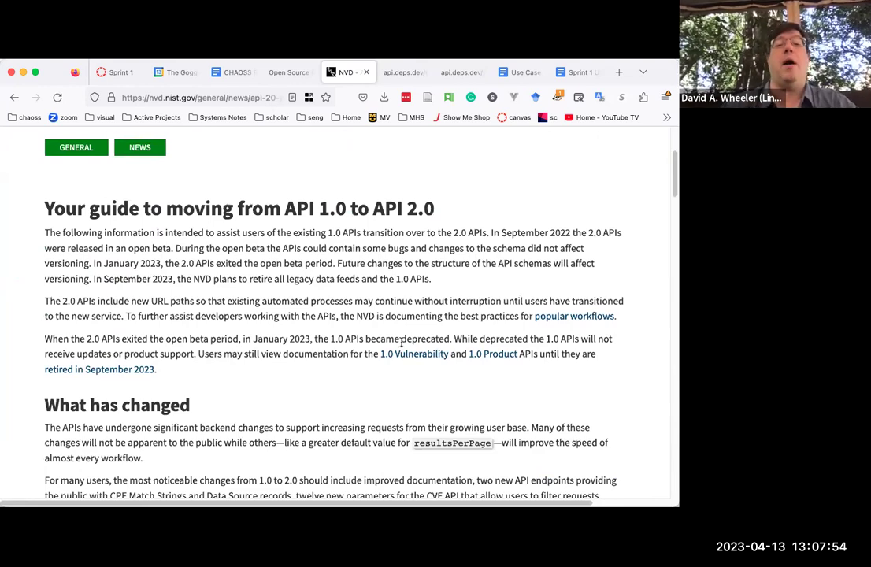
scroll(401, 342, down, 5)
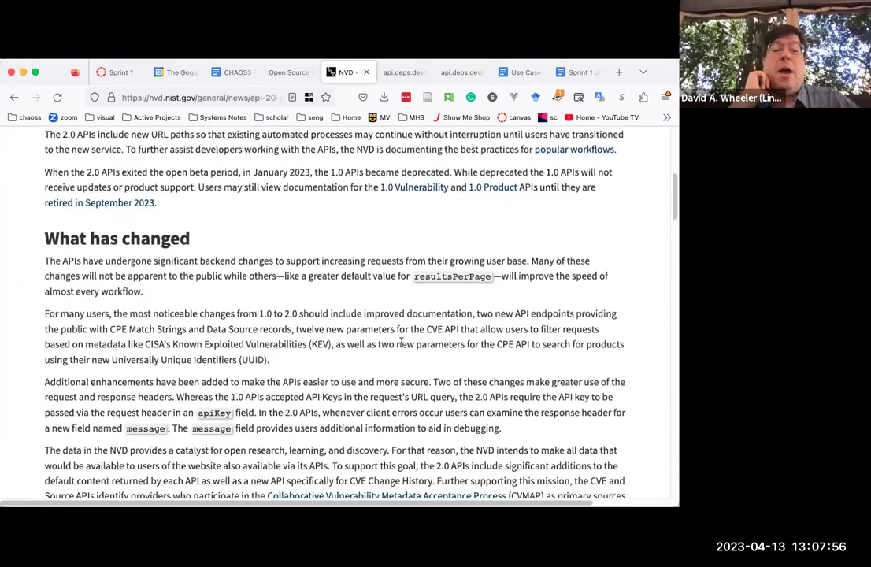
scroll(398, 348, down, 1)
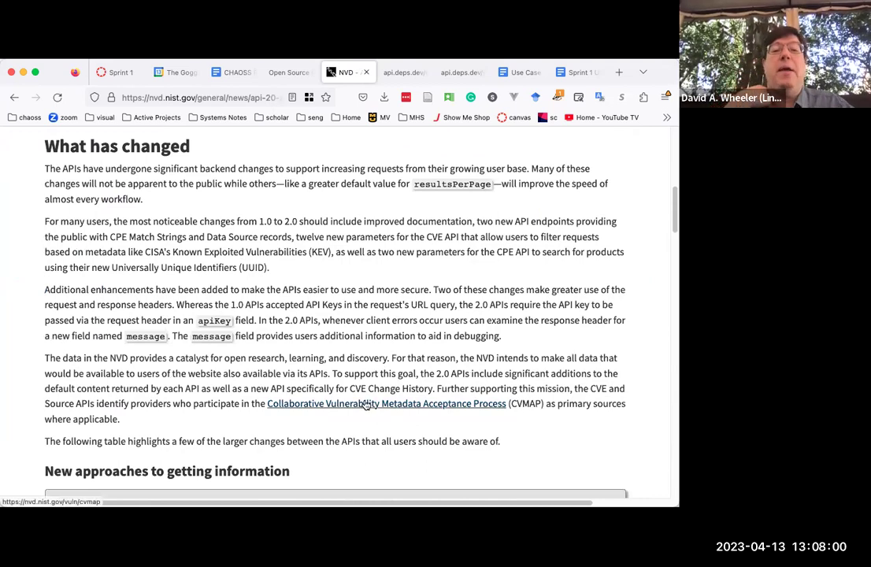
scroll(366, 406, down, 3)
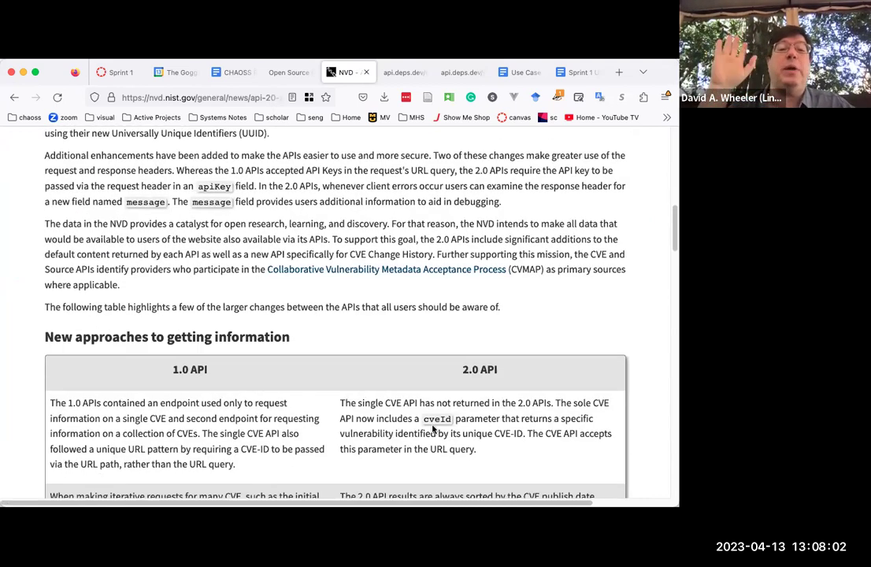
scroll(439, 413, up, 12)
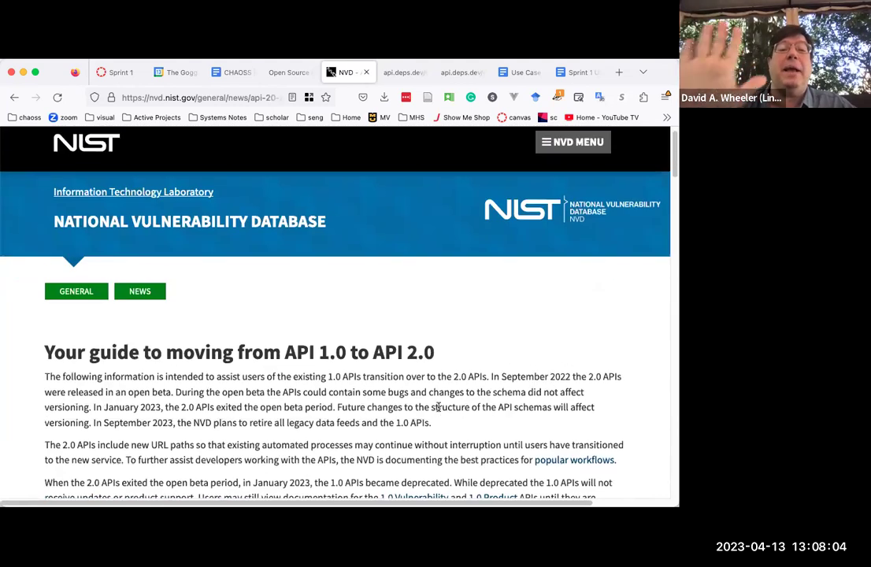
Search the web for "nvd database api" in place of the migration guide and open the NVD Vulnerability APIs page.
click(257, 95)
text(nvd )
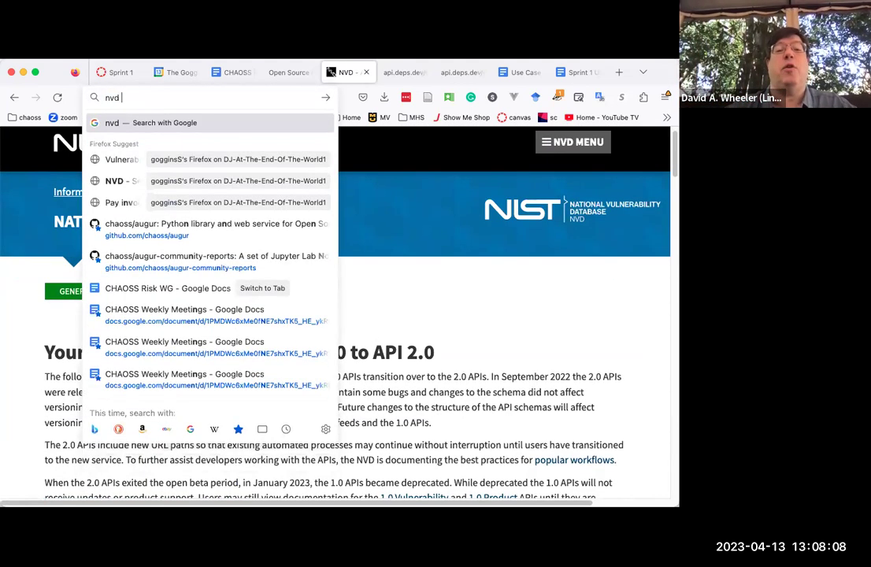
text(database api)
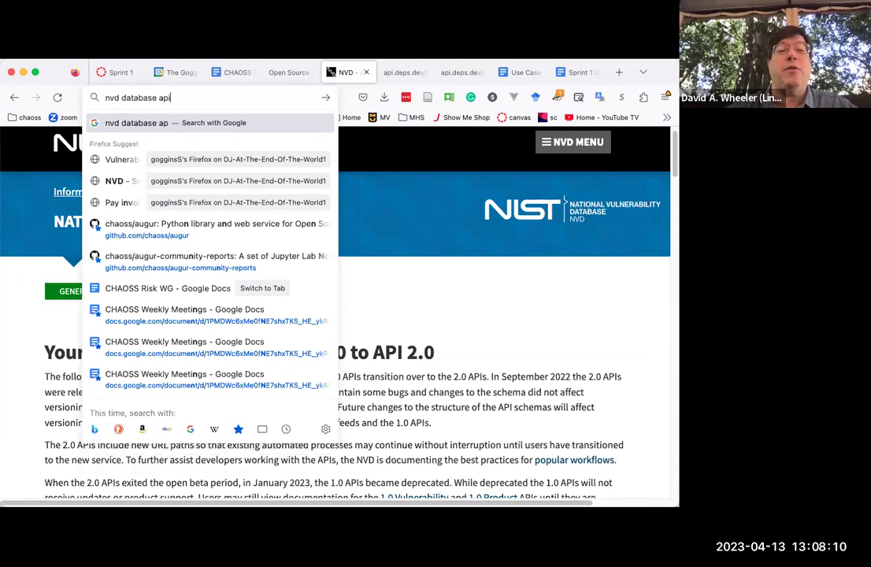
key(Return)
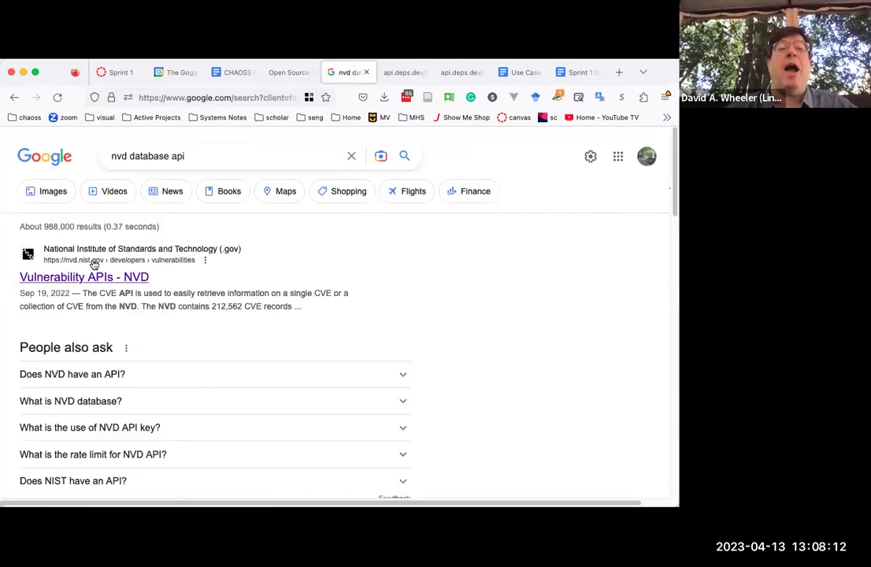
click(142, 275)
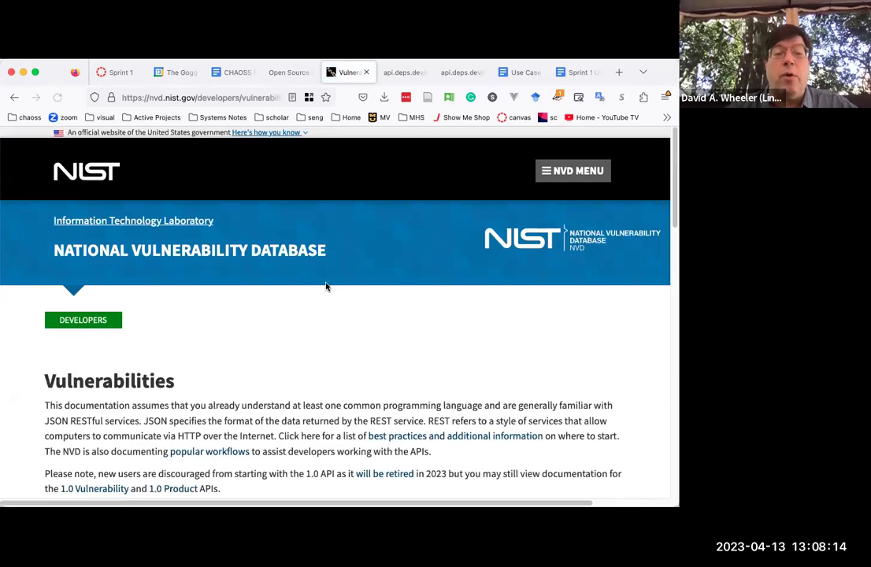
Copy the CVE API base URL and try to load it in place of the react 18.2.0 dependencies response.
scroll(324, 287, down, 4)
scroll(325, 287, down, 3)
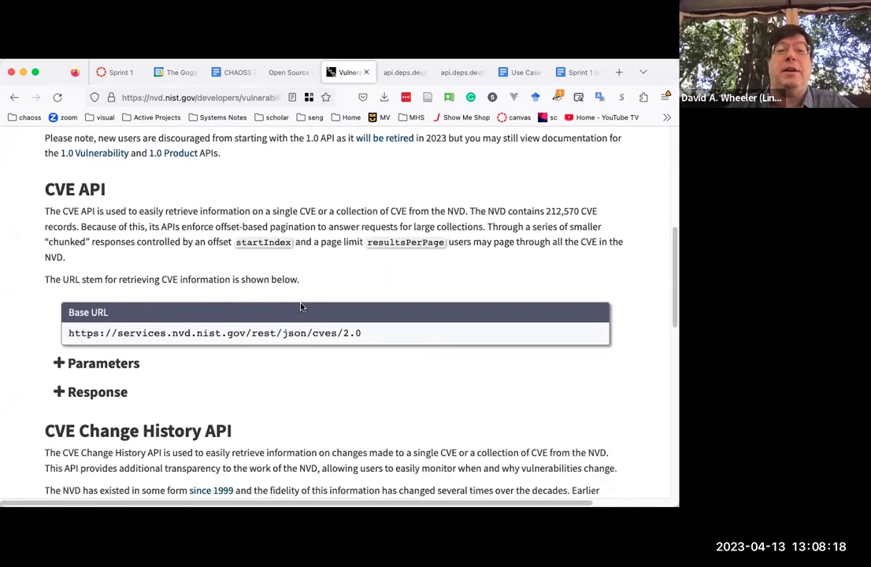
triple_click(247, 333)
key(super+c)
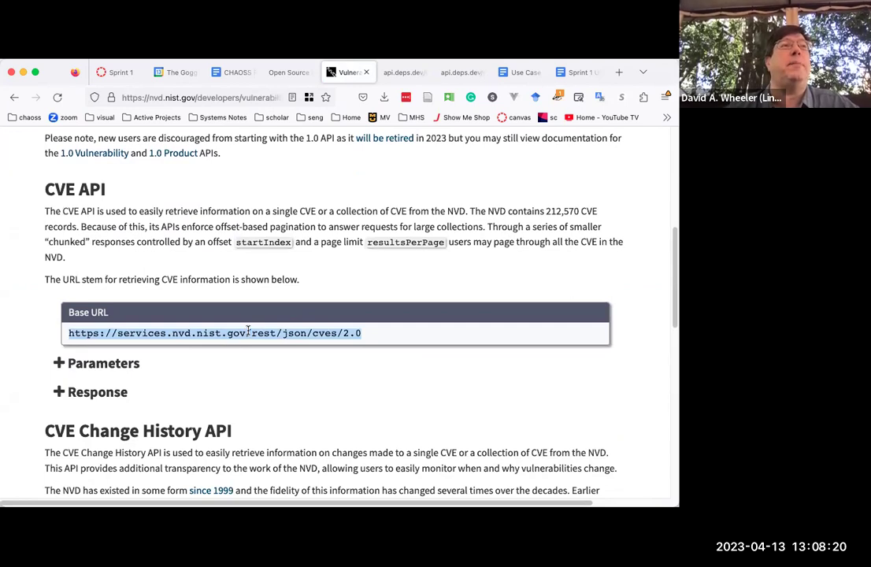
click(400, 72)
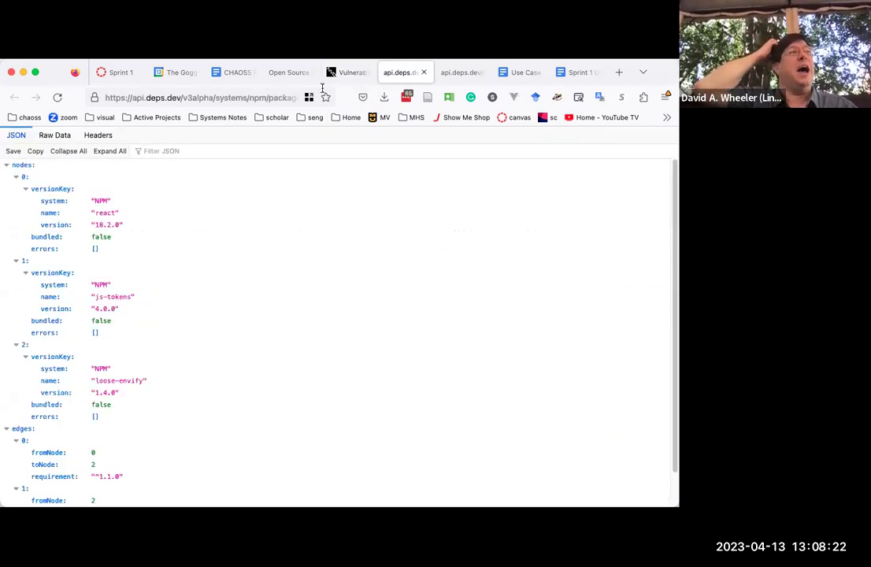
click(231, 90)
key(super+v)
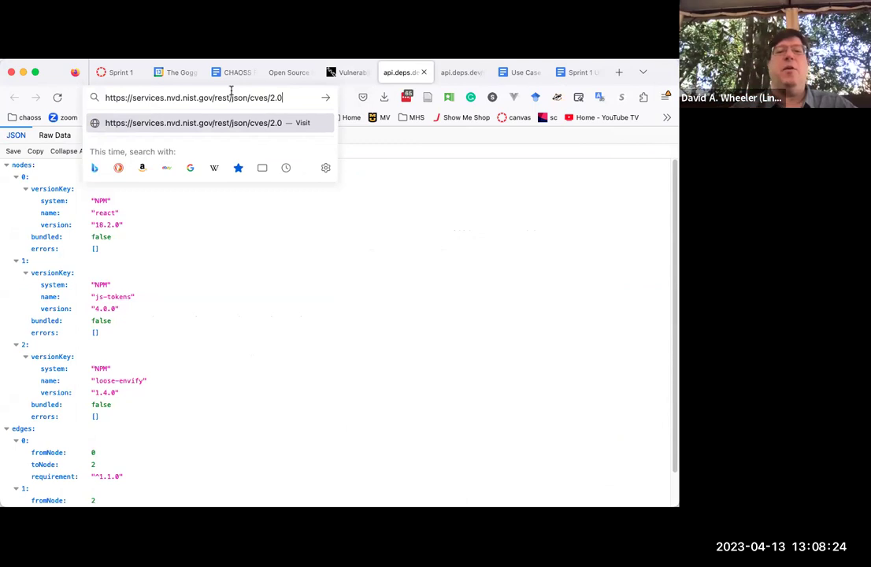
key(Return)
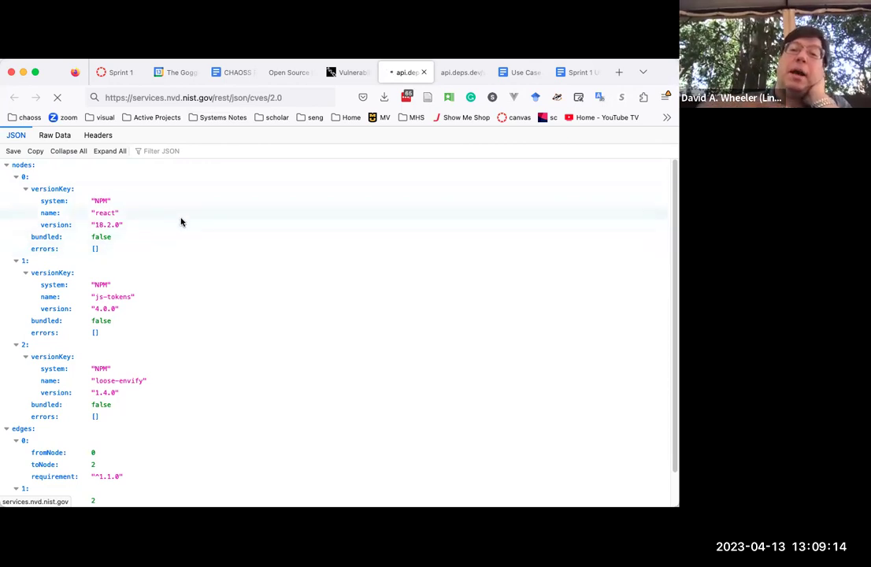
scroll(182, 223, down, 2)
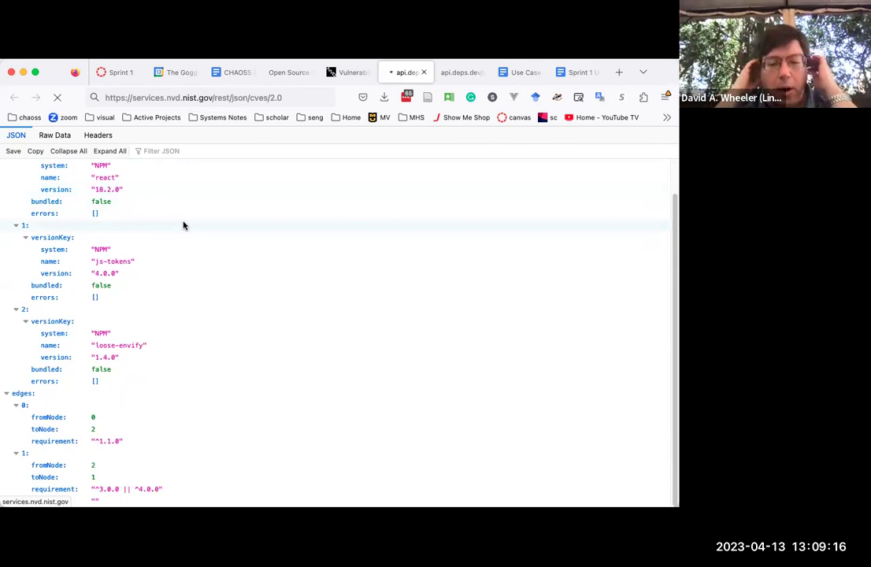
scroll(184, 226, up, 2)
scroll(183, 226, down, 2)
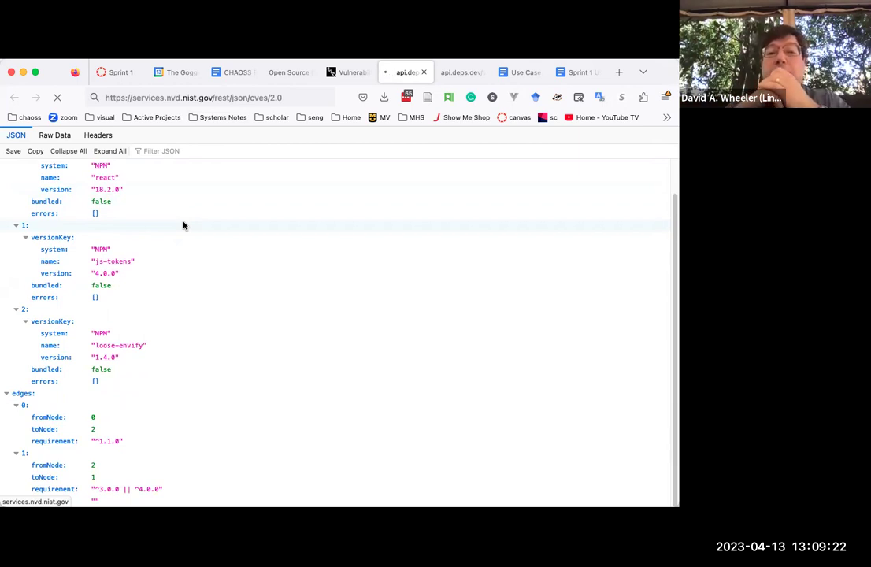
scroll(184, 226, up, 2)
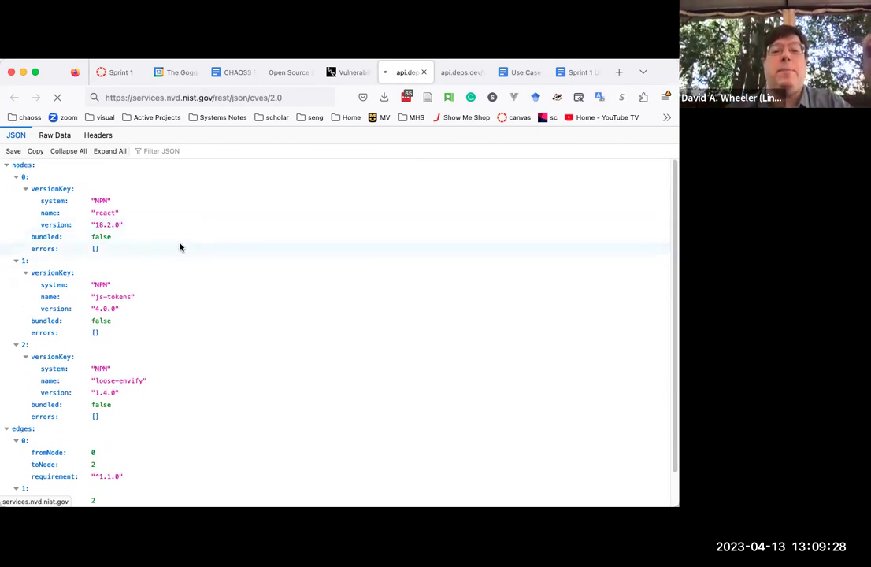
Expand the CVE API parameters on the NVD Vulnerabilities page and review the cpeName and cveId request examples.
click(352, 79)
click(132, 364)
scroll(154, 363, down, 5)
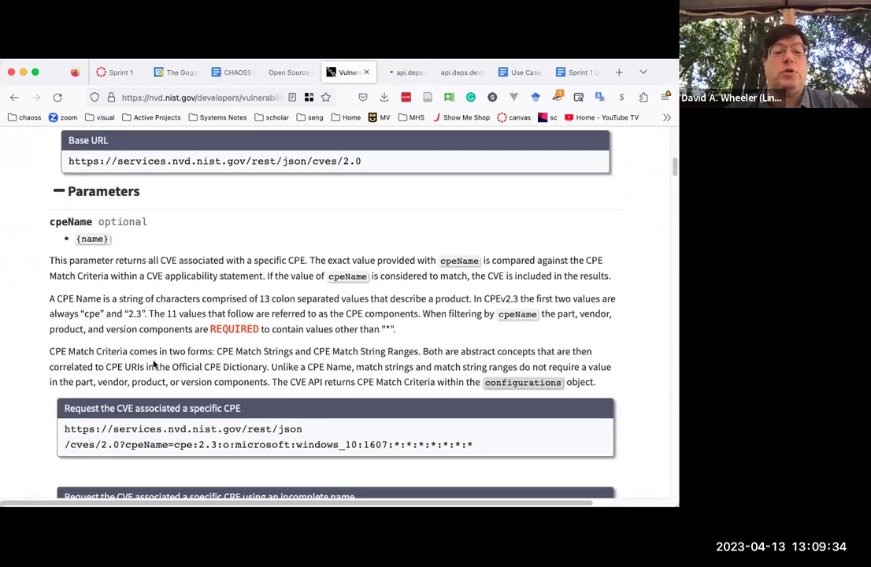
scroll(153, 361, down, 1)
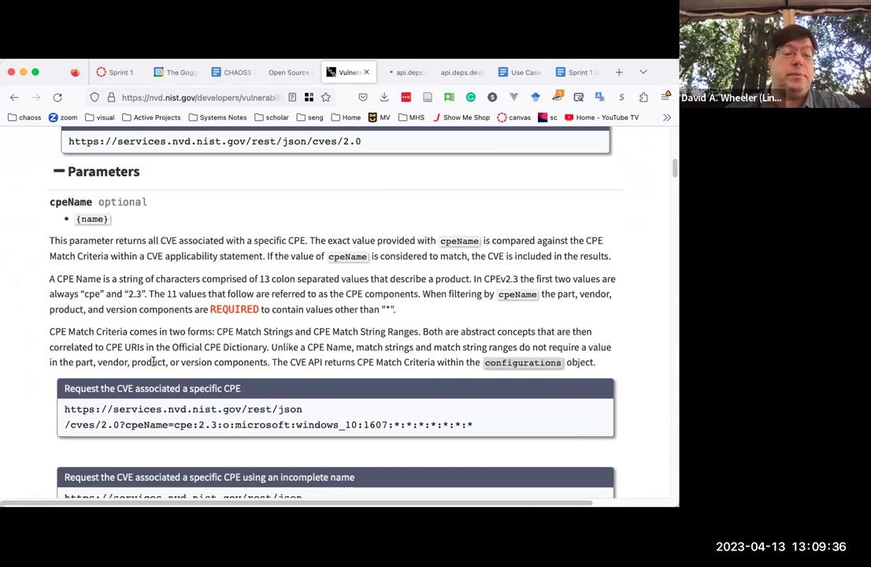
scroll(153, 361, down, 2)
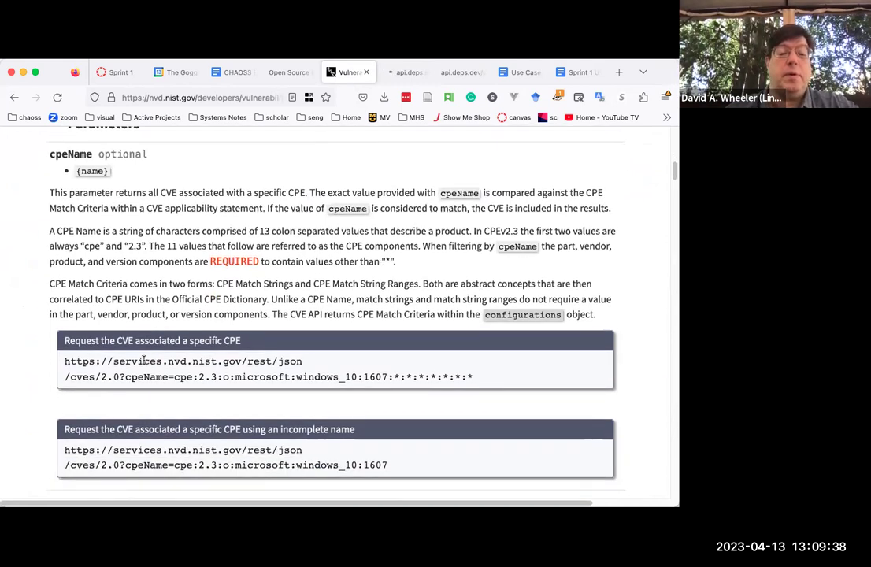
scroll(143, 360, down, 3)
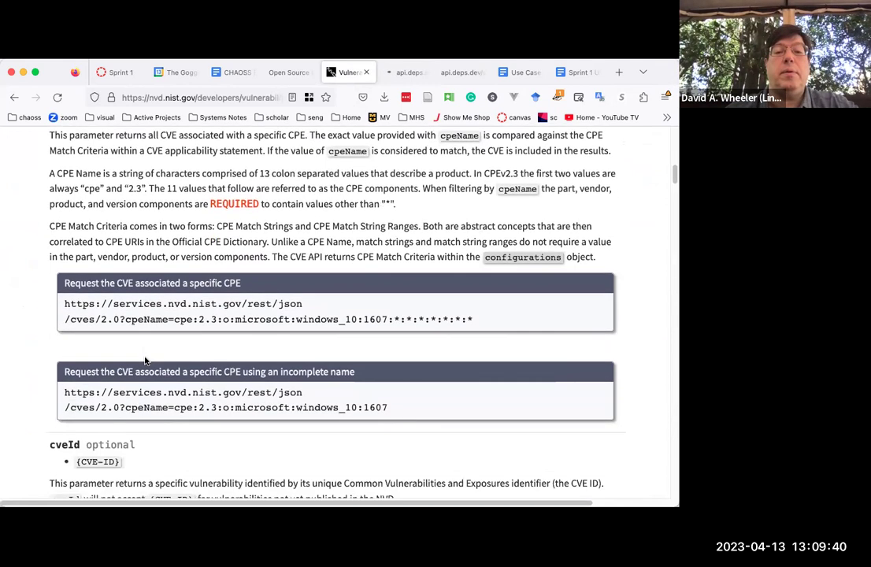
scroll(144, 361, down, 5)
scroll(145, 361, down, 5)
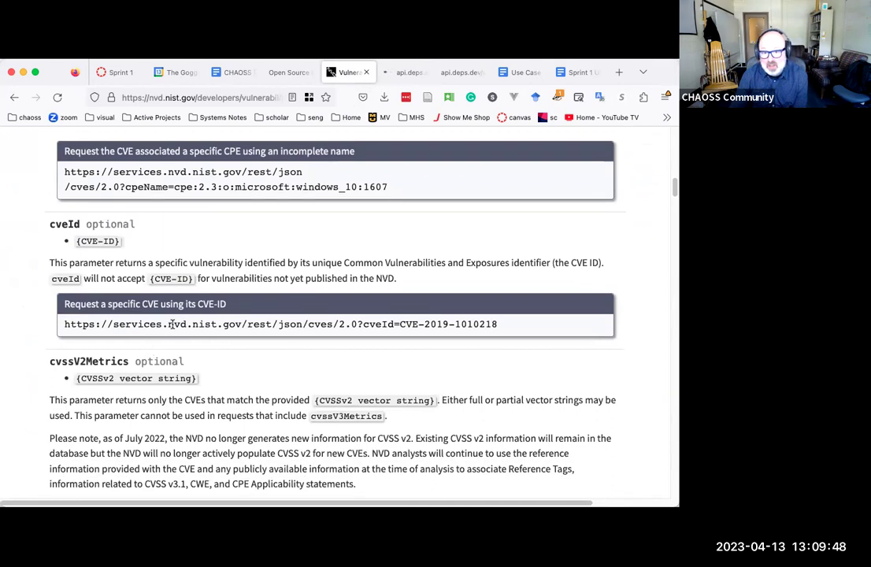
triple_click(175, 325)
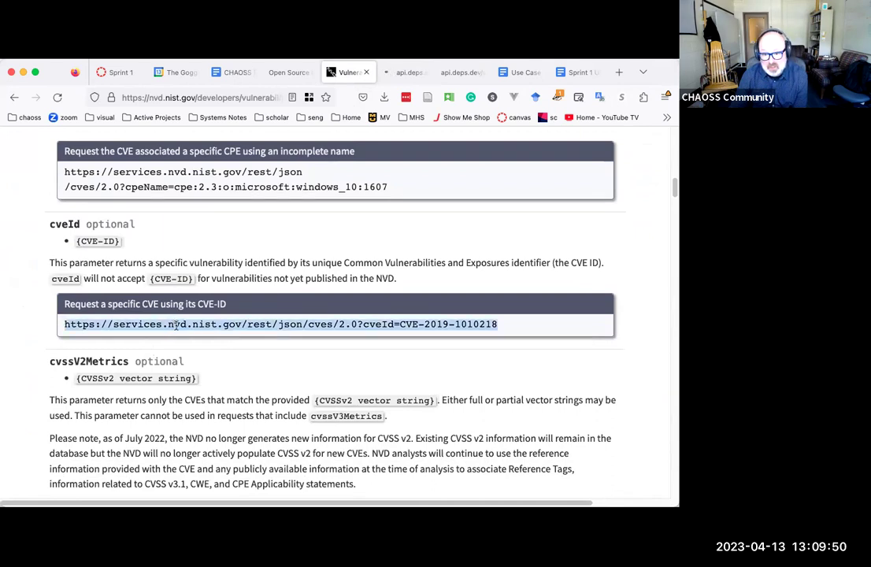
right_click(184, 324)
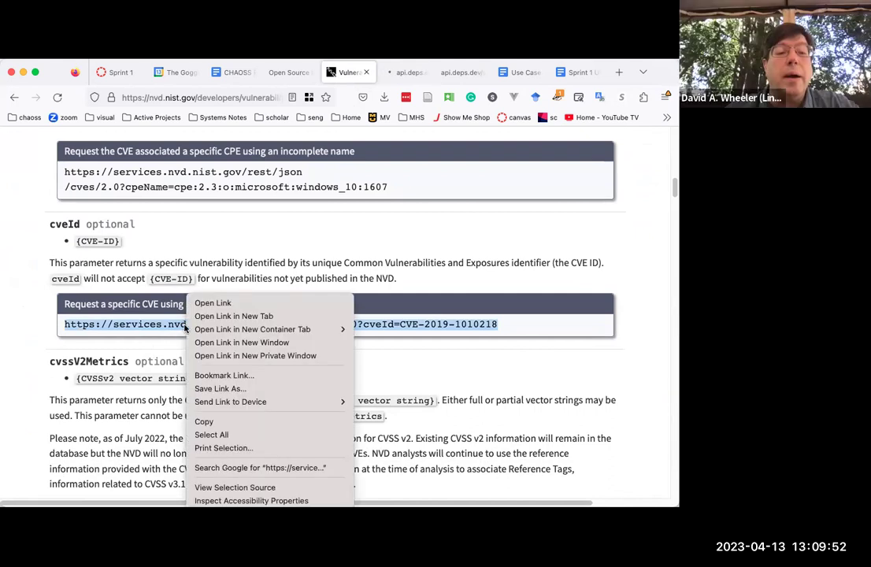
click(229, 421)
scroll(363, 293, up, 15)
scroll(364, 293, up, 1)
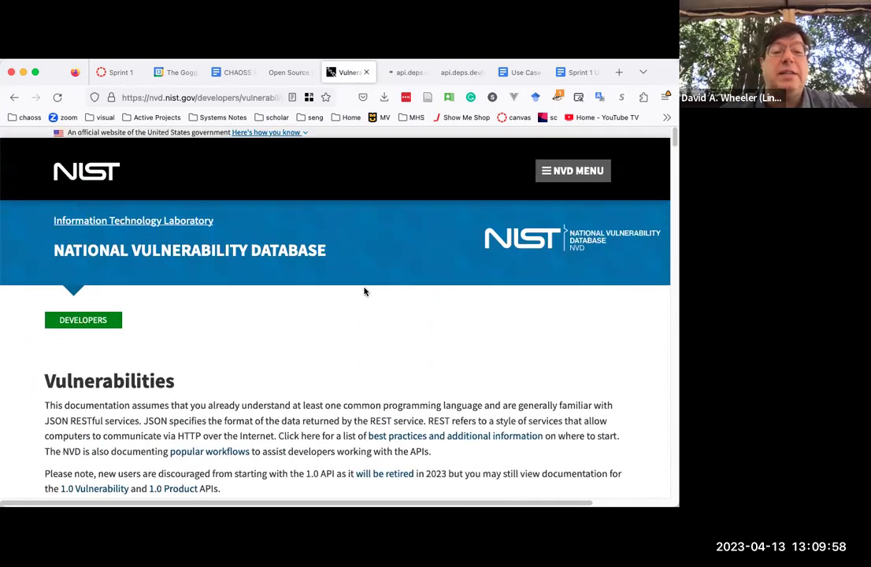
click(410, 74)
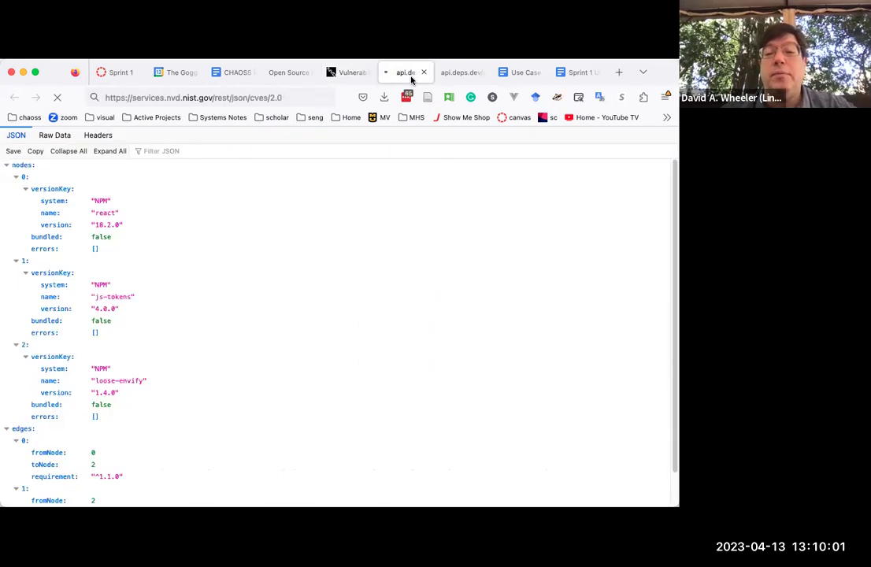
click(454, 75)
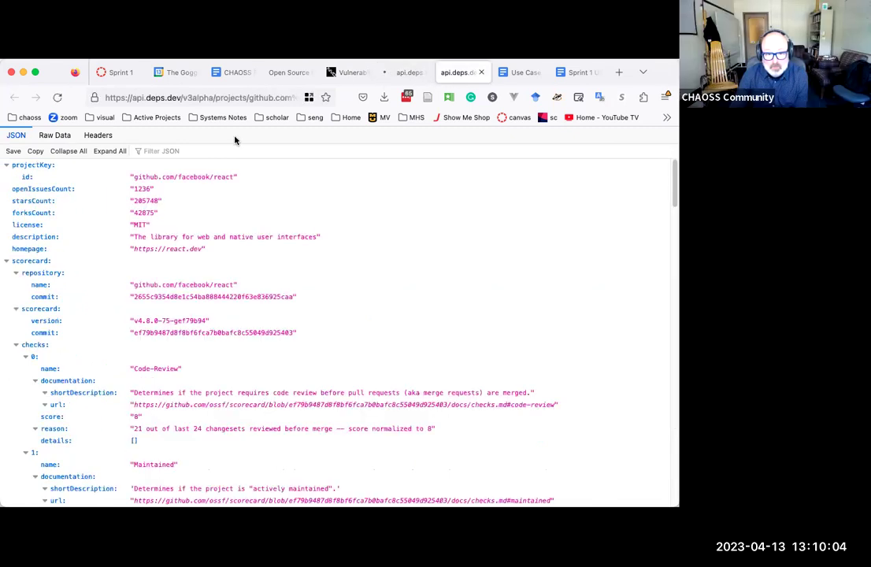
click(234, 98)
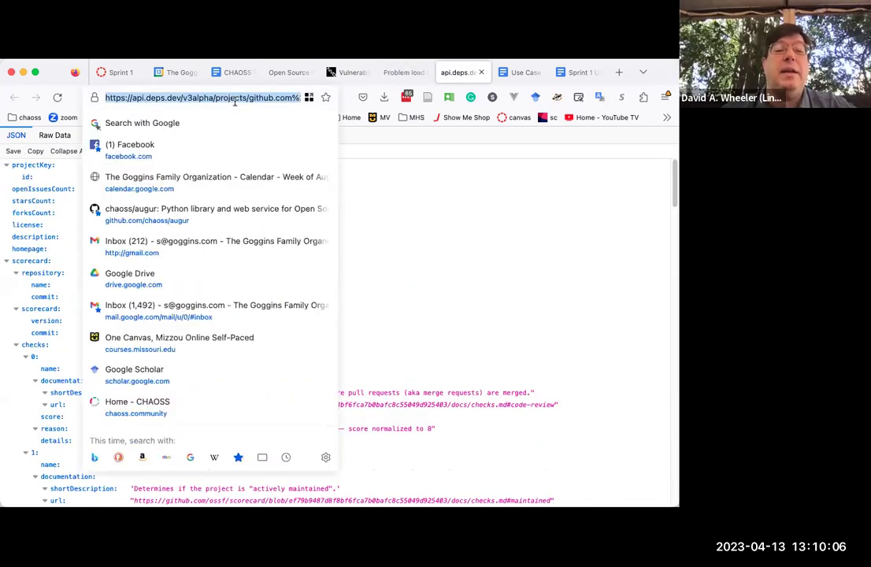
text(https://services.nvd.nist.gov/rest/json/cves/2.0?cveId=CVE-2019-10193)
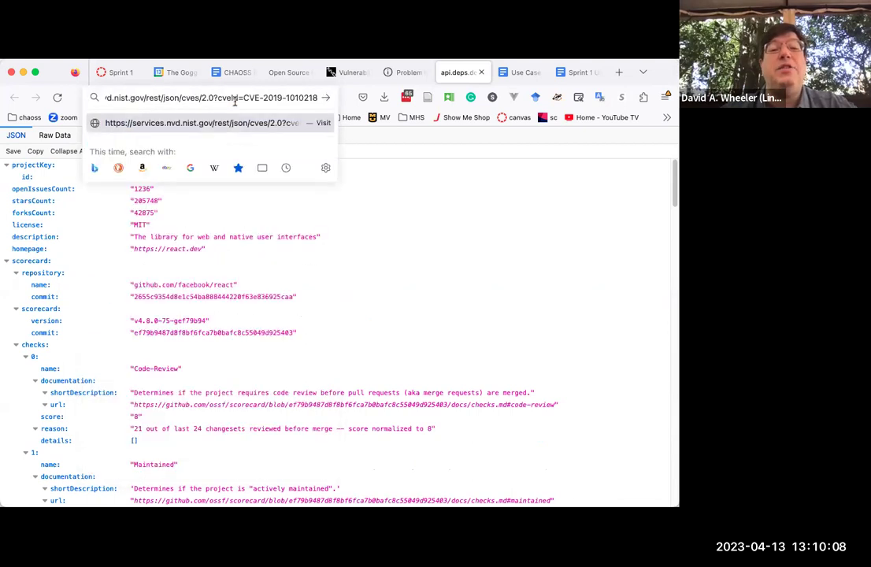
key(Return)
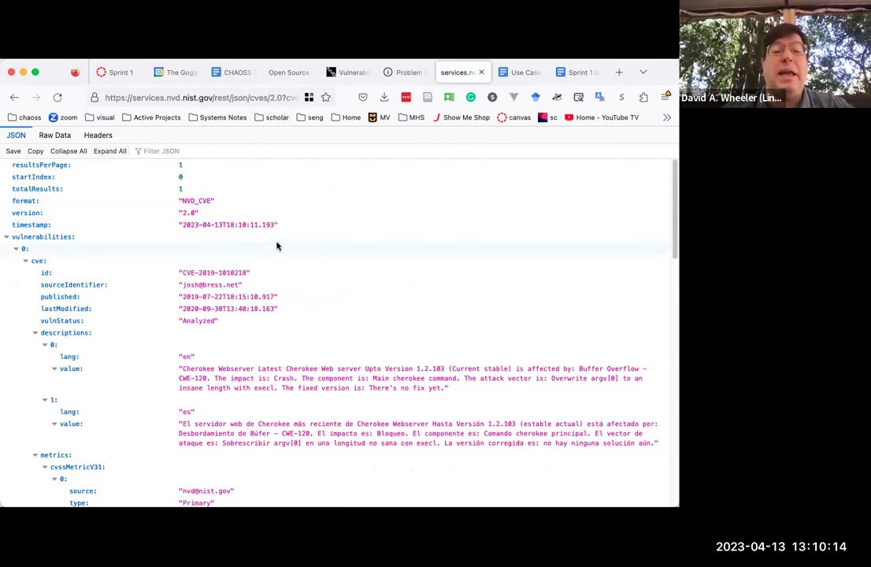
scroll(277, 243, down, 5)
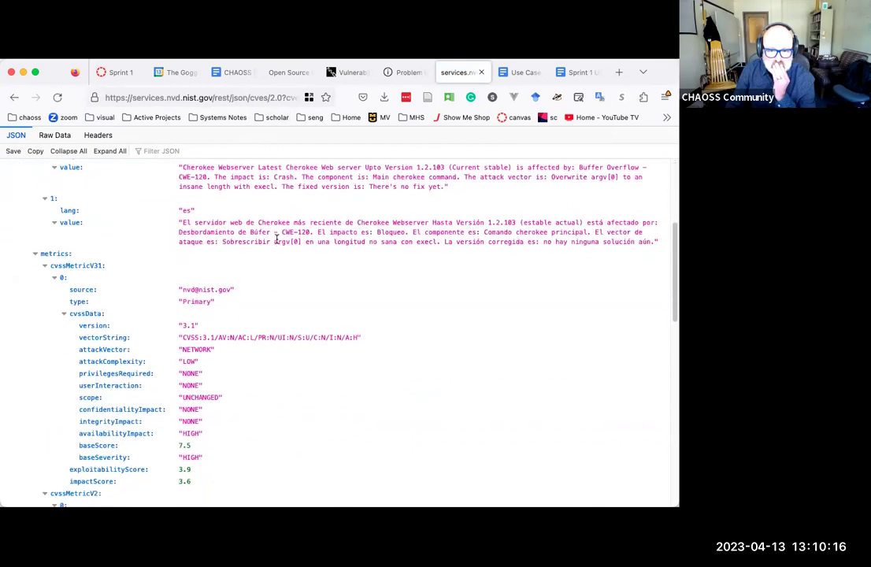
scroll(277, 241, up, 4)
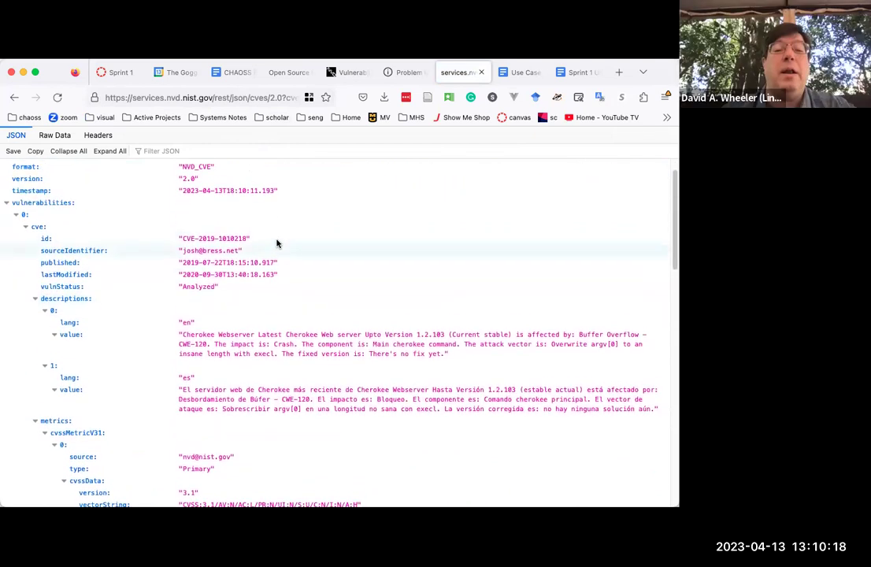
click(14, 208)
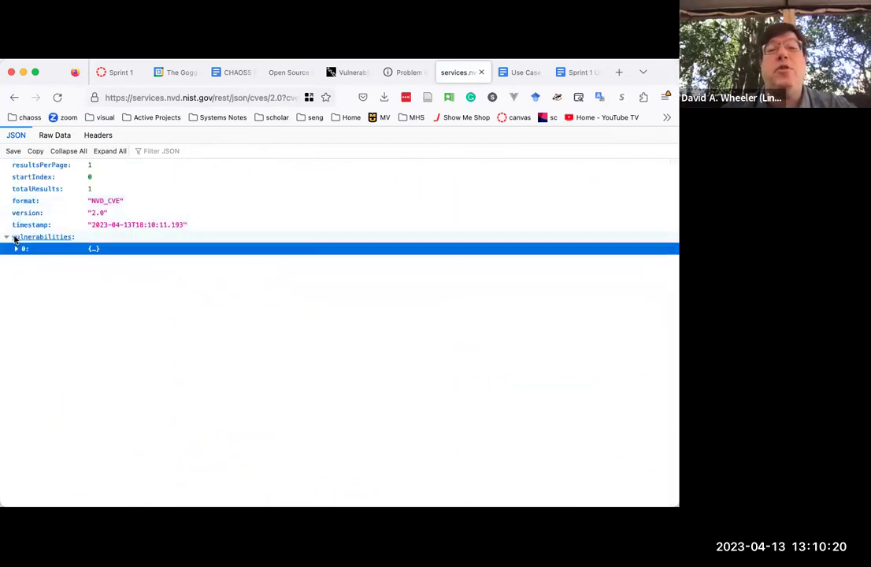
click(14, 251)
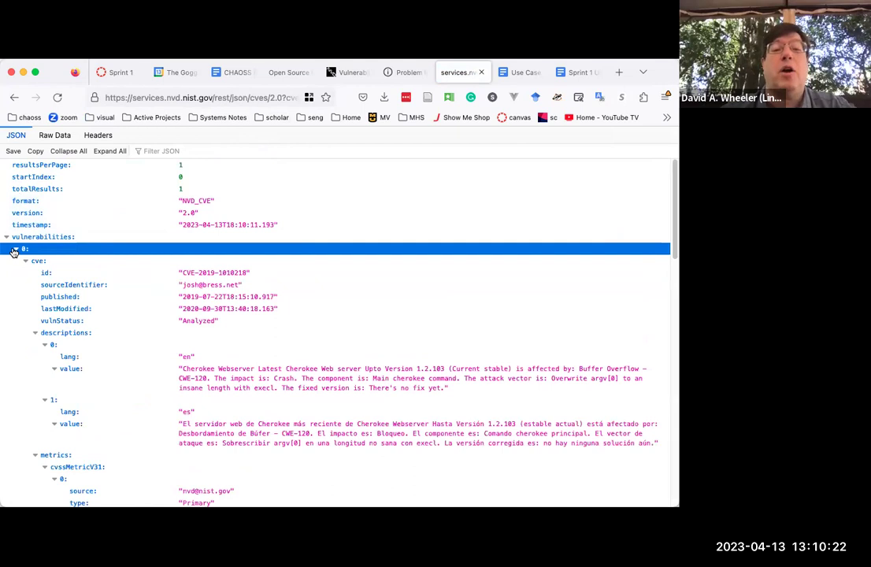
click(293, 98)
drag(263, 97, 302, 98)
click(272, 98)
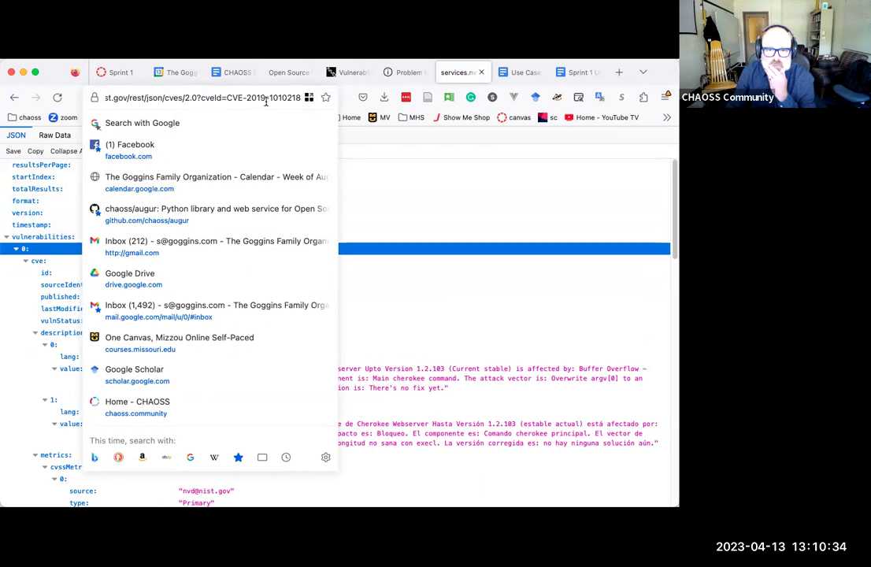
click(388, 168)
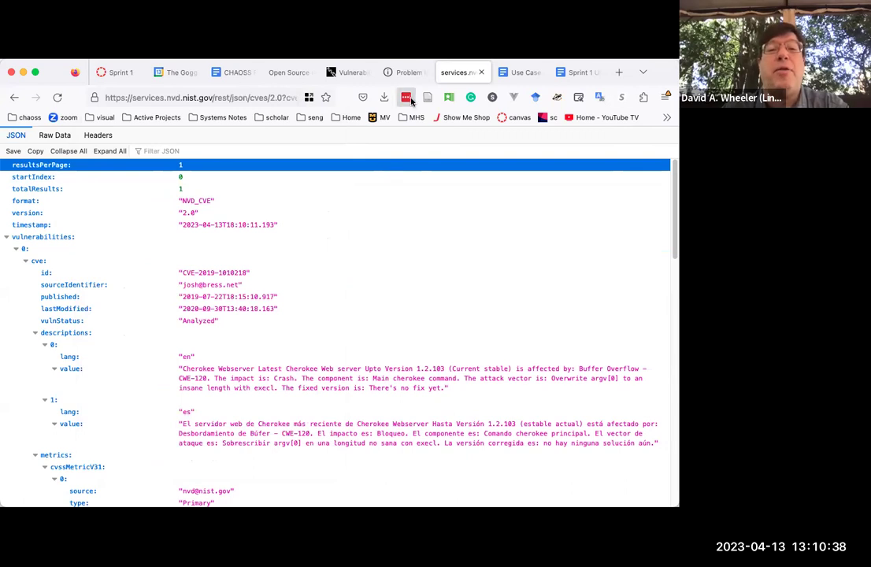
click(407, 73)
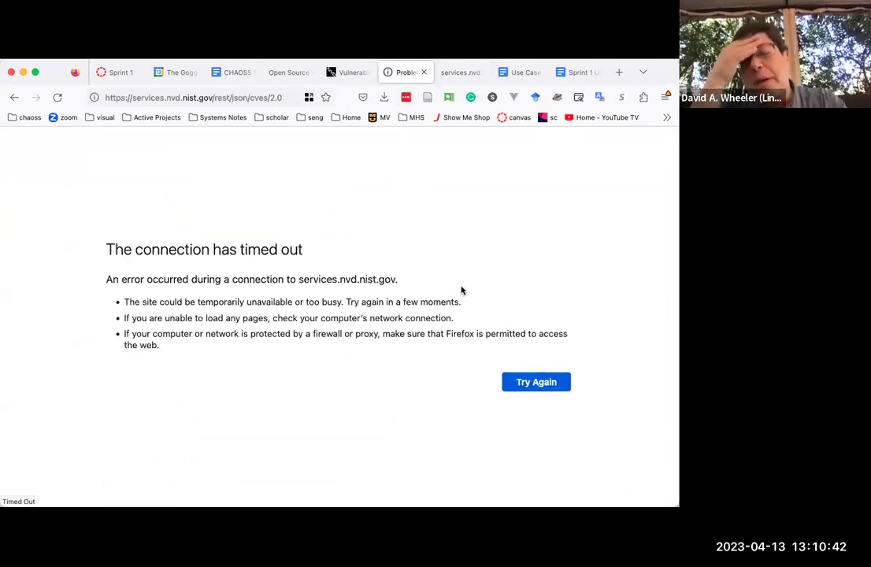
click(456, 81)
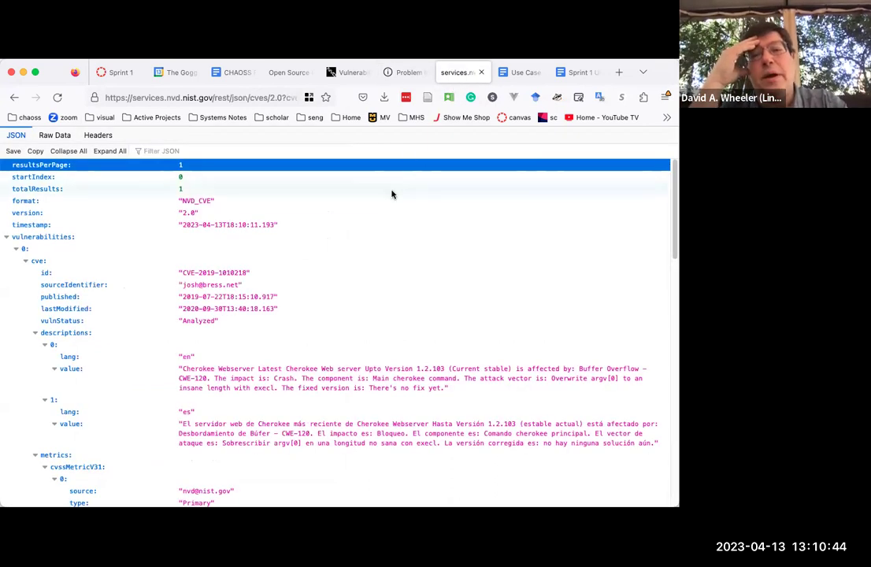
scroll(382, 213, down, 5)
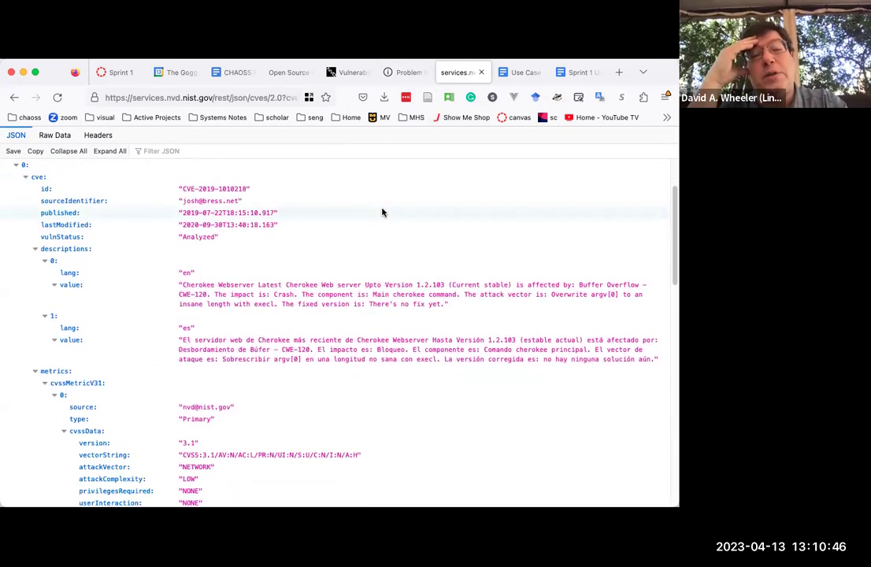
scroll(382, 211, down, 3)
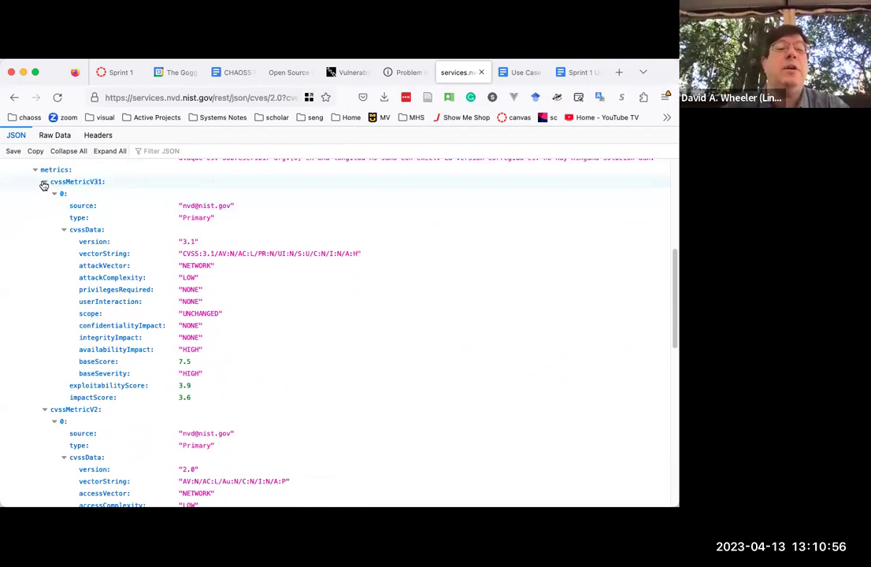
scroll(44, 185, up, 6)
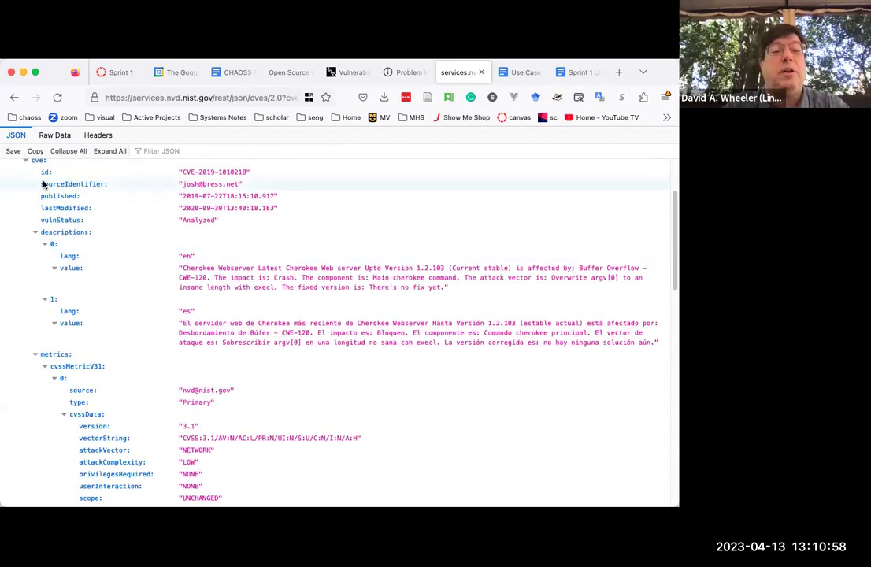
Retry the CVE API base URL request and check the base URL given on the NVD Vulnerabilities page.
click(398, 72)
click(532, 389)
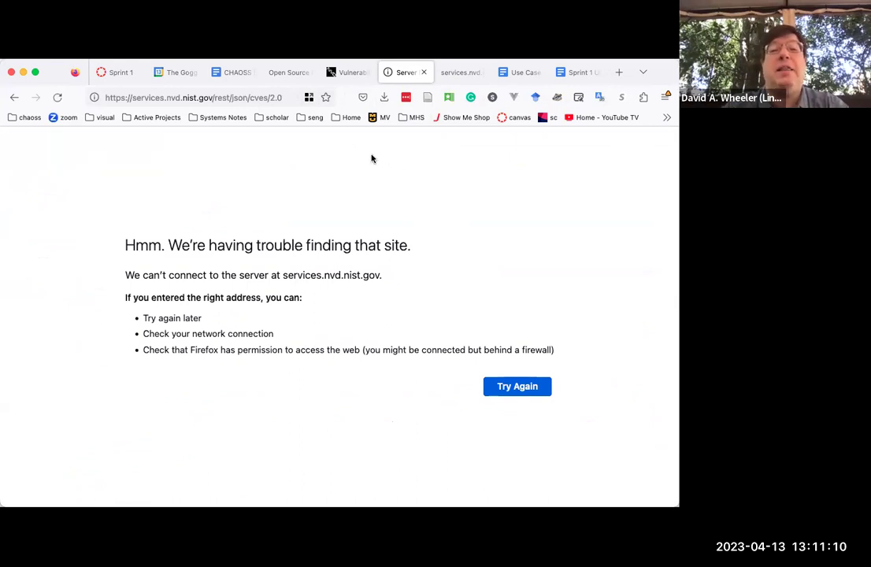
click(347, 73)
scroll(308, 304, down, 5)
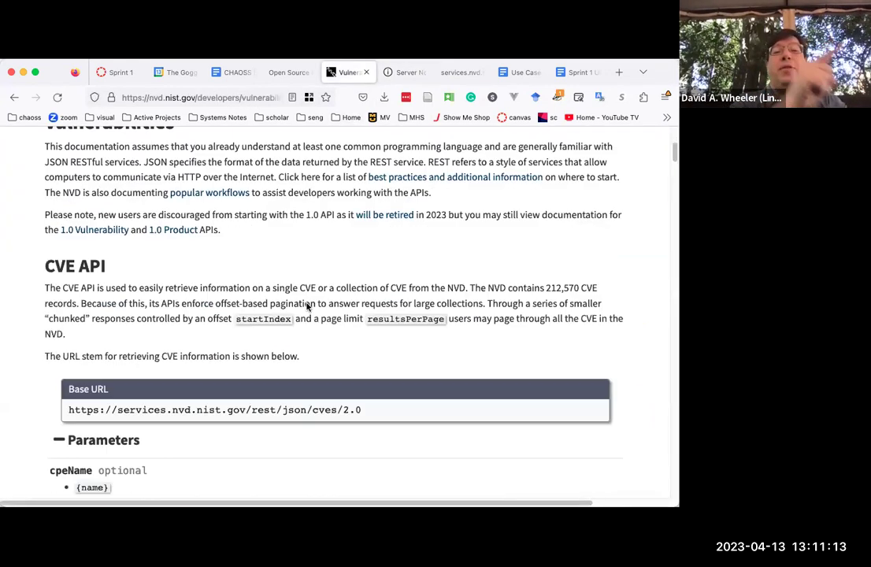
triple_click(257, 408)
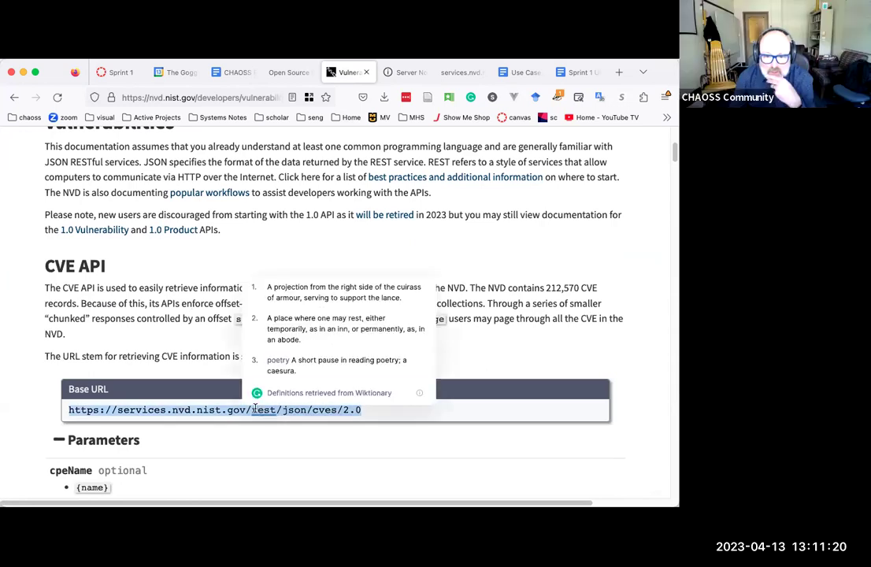
click(245, 413)
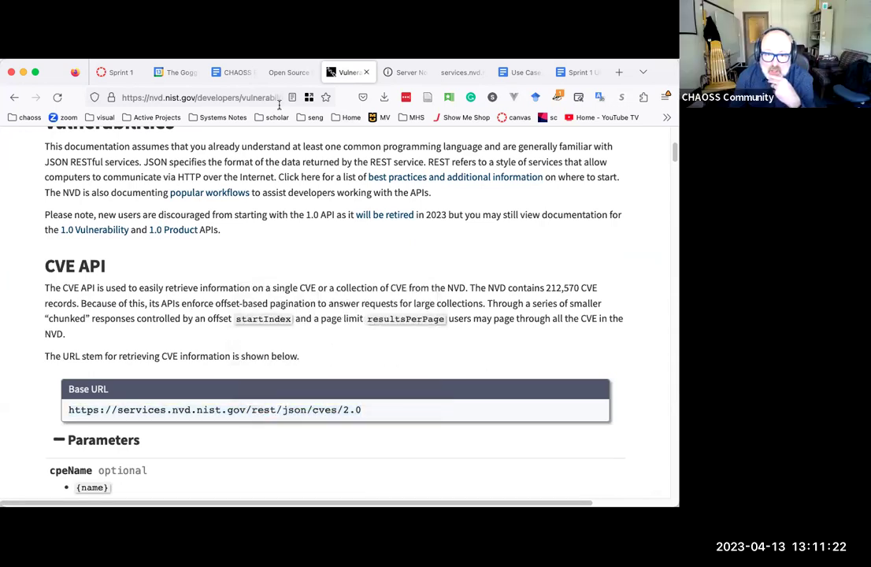
click(230, 72)
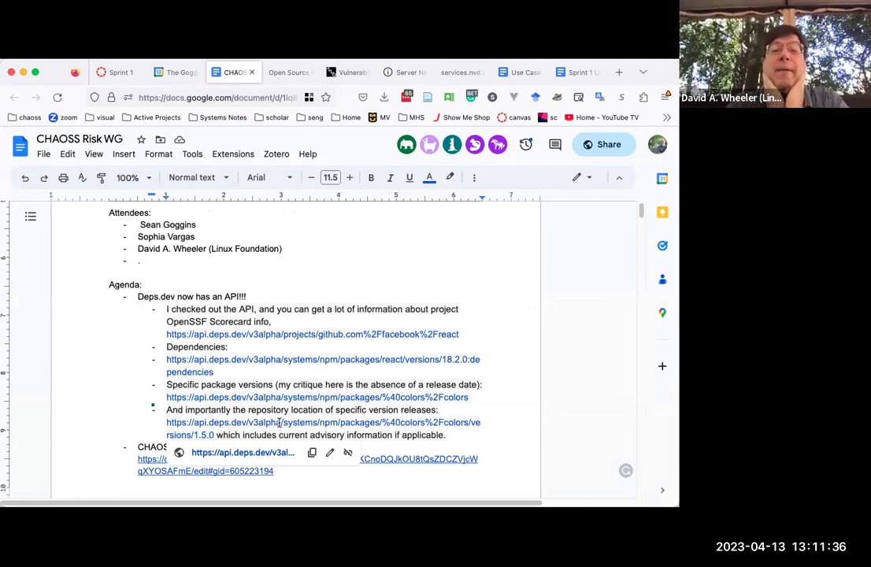
click(267, 453)
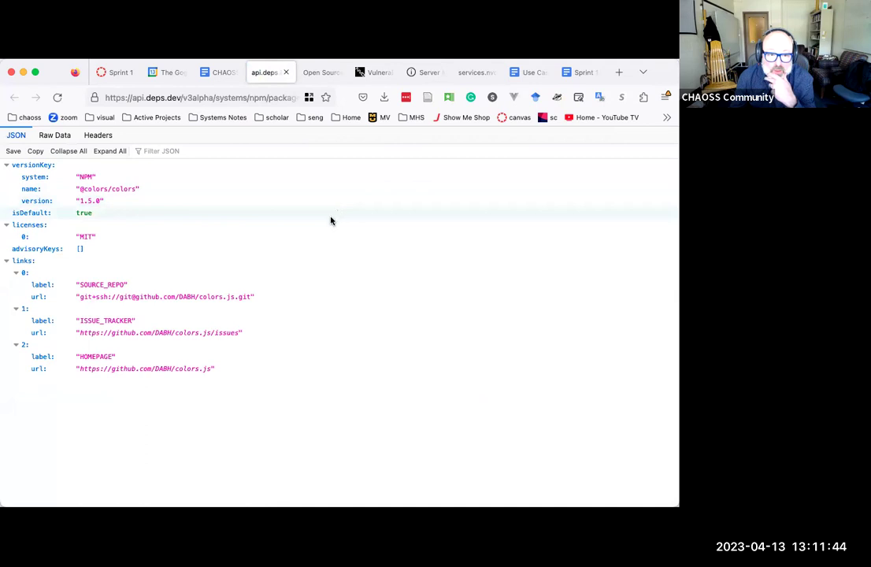
click(316, 251)
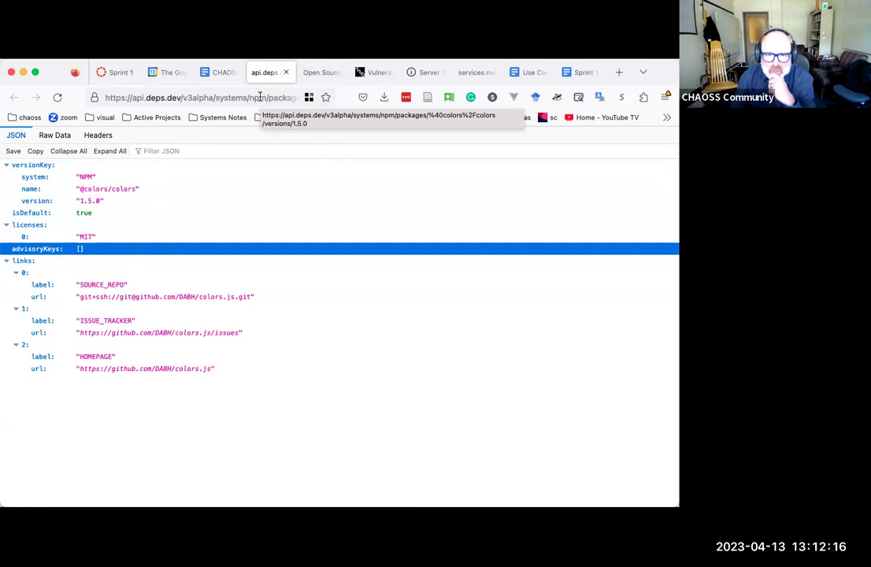
click(275, 96)
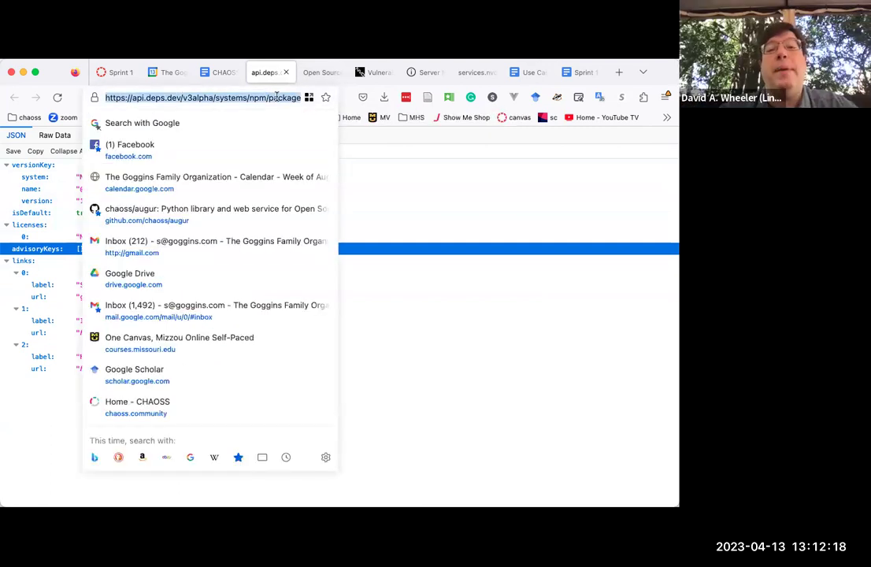
click(280, 97)
key(Right)
key(Right)
key(Right)
key(Right)
key(Right)
key(Right)
key(Right)
key(Right)
key(Right)
key(Right)
key(Right)
key(Right)
key(Right)
key(Right)
key(Right)
key(Right)
key(Right)
key(Right)
key(Right)
key(Right)
key(Right)
key(Right)
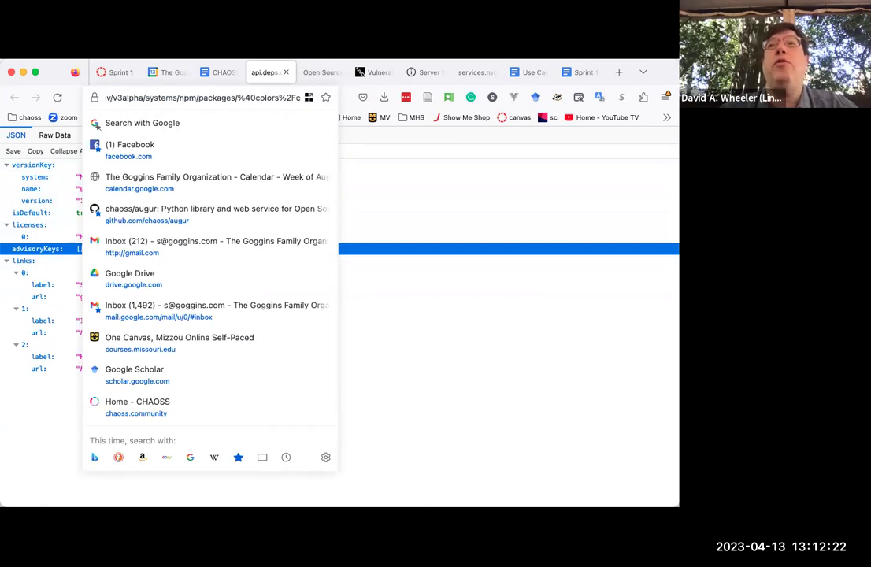
key(Right)
key(Right)
key(Right)
key(Right)
key(Right)
key(Right)
key(Right)
key(Right)
key(Right)
key(Right)
key(Right)
key(Right)
key(Right)
key(Right)
key(Right)
key(Right)
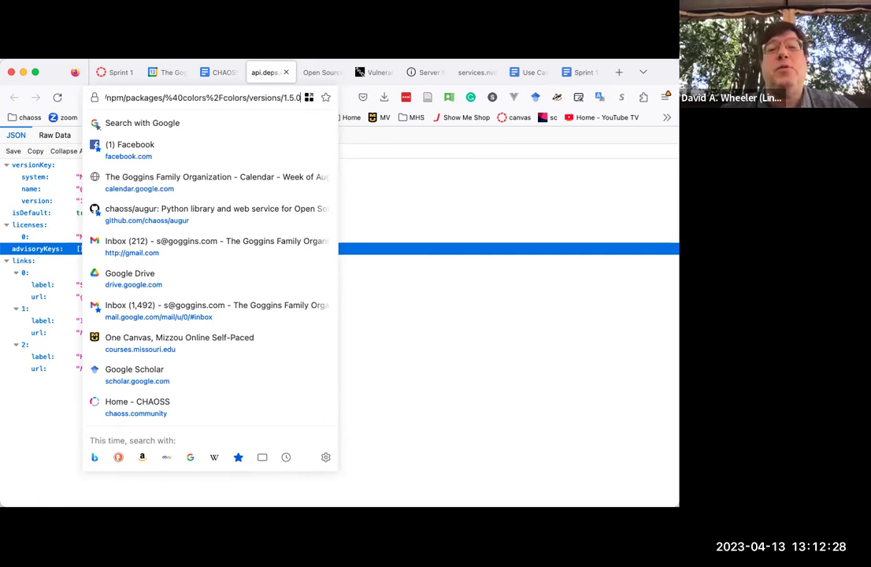
key(BackSpace)
key(BackSpace)
key(BackSpace)
key(BackSpace)
key(BackSpace)
key(BackSpace)
key(BackSpace)
key(BackSpace)
key(BackSpace)
key(BackSpace)
key(BackSpace)
key(BackSpace)
key(BackSpace)
key(BackSpace)
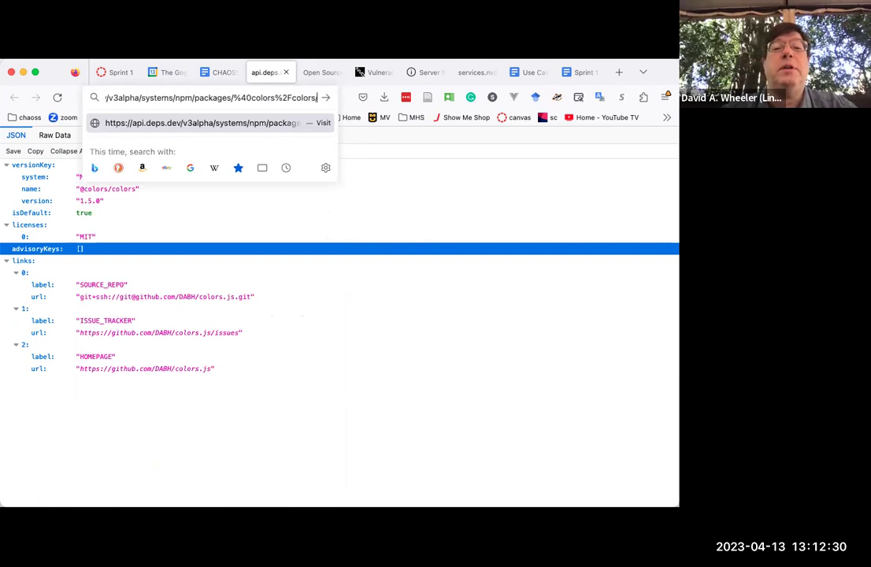
key(BackSpace)
key(BackSpace)
key(BackSpace)
key(BackSpace)
key(BackSpace)
key(BackSpace)
key(BackSpace)
key(BackSpace)
key(BackSpace)
key(BackSpace)
key(BackSpace)
key(BackSpace)
key(BackSpace)
key(BackSpace)
key(BackSpace)
key(BackSpace)
key(BackSpace)
key(BackSpace)
key(BackSpace)
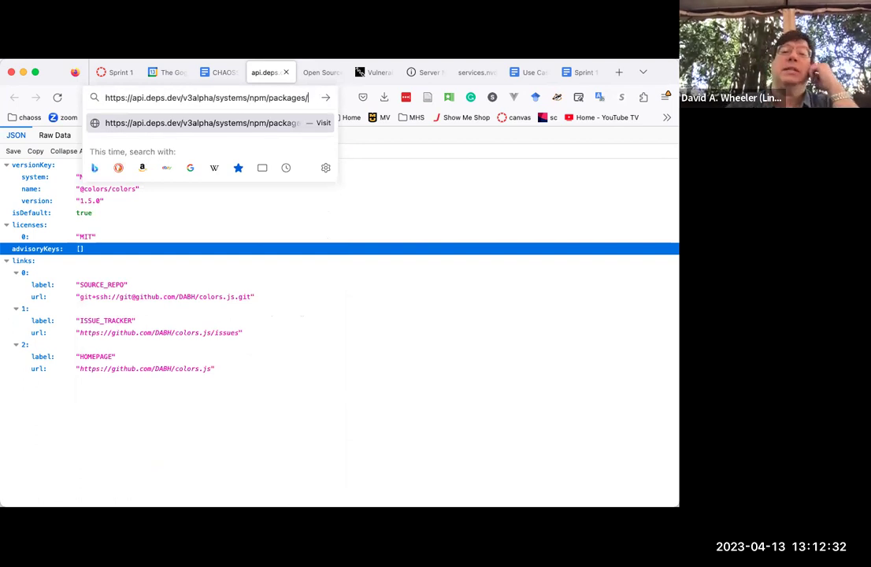
text(openssl)
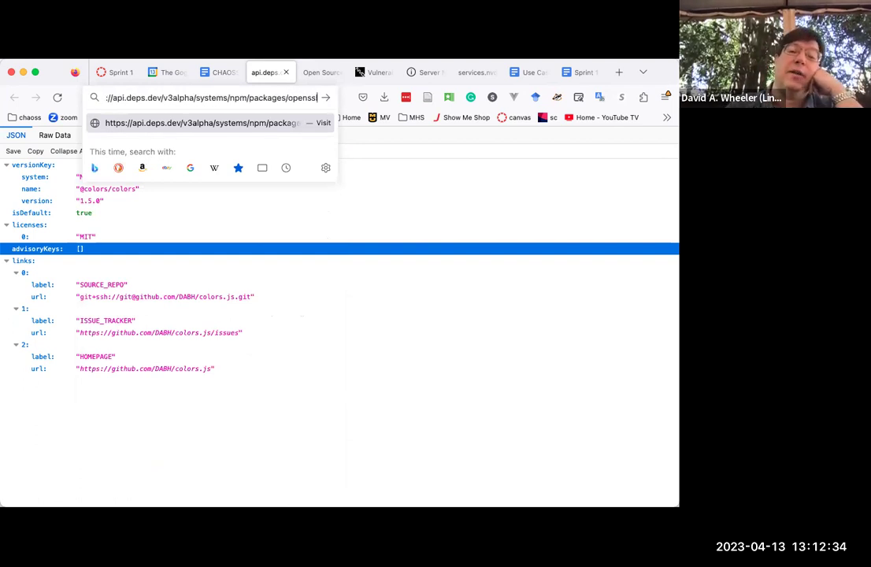
key(Return)
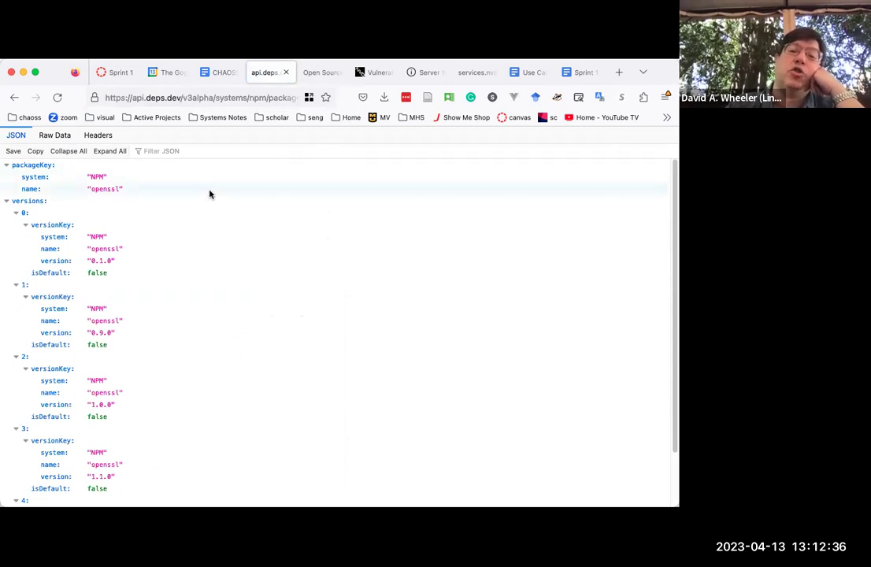
Collapse and re-expand the openssl versions list and examine its entries through to version 2.0.0.
click(7, 203)
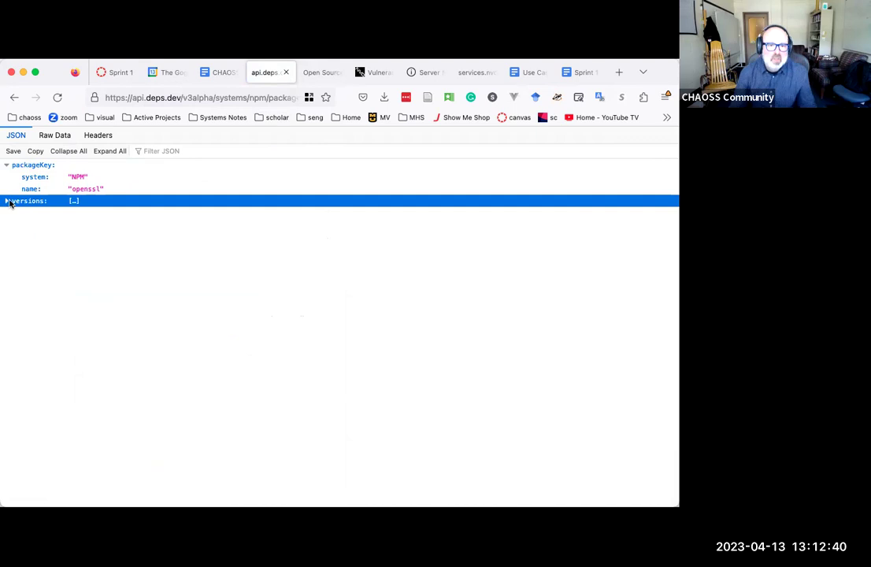
click(7, 202)
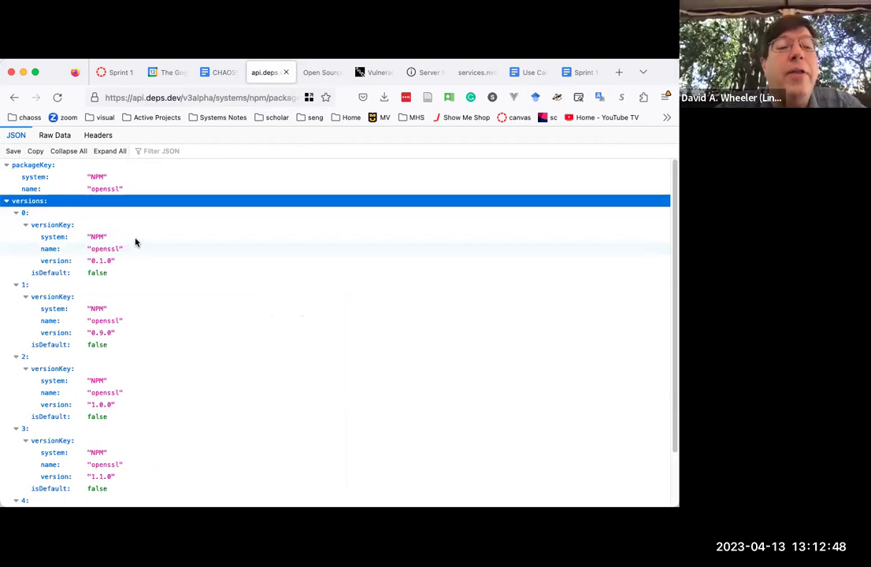
click(133, 181)
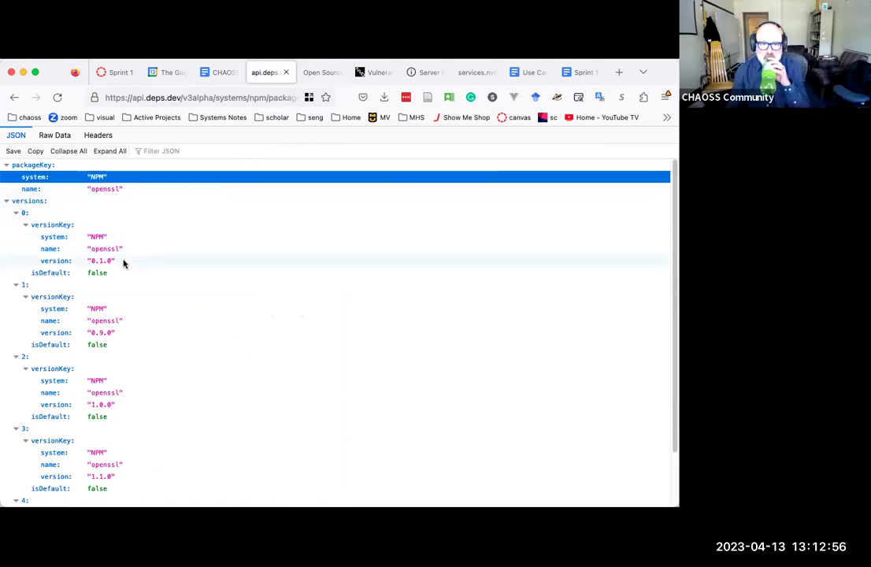
scroll(130, 272, down, 2)
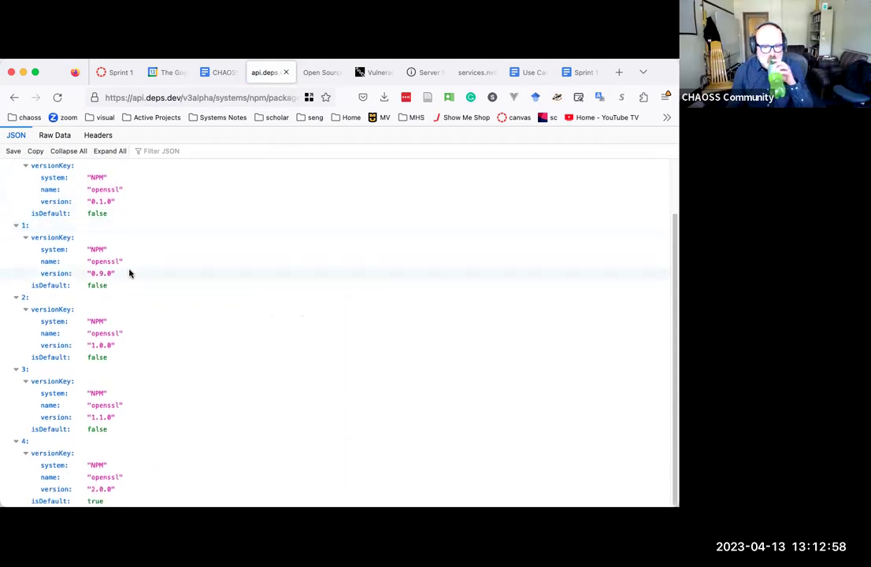
click(145, 493)
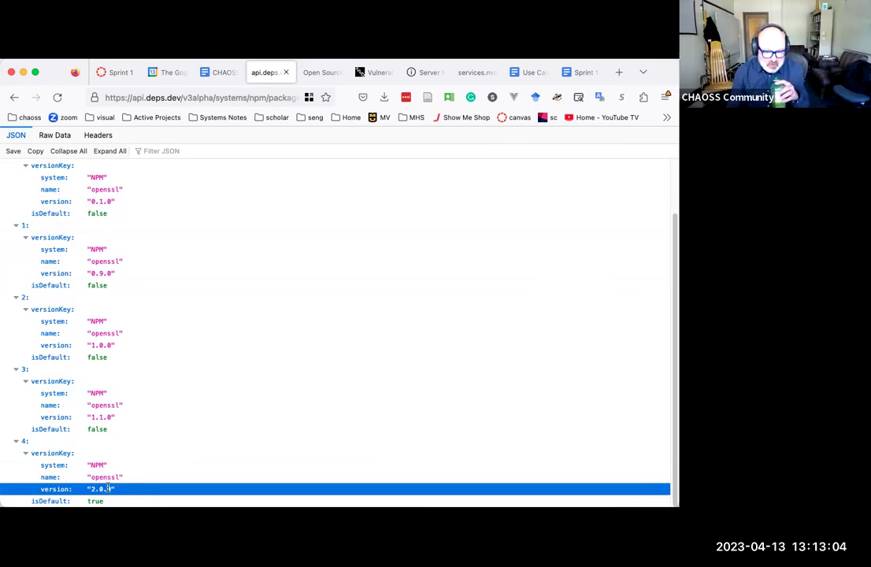
scroll(198, 459, up, 1)
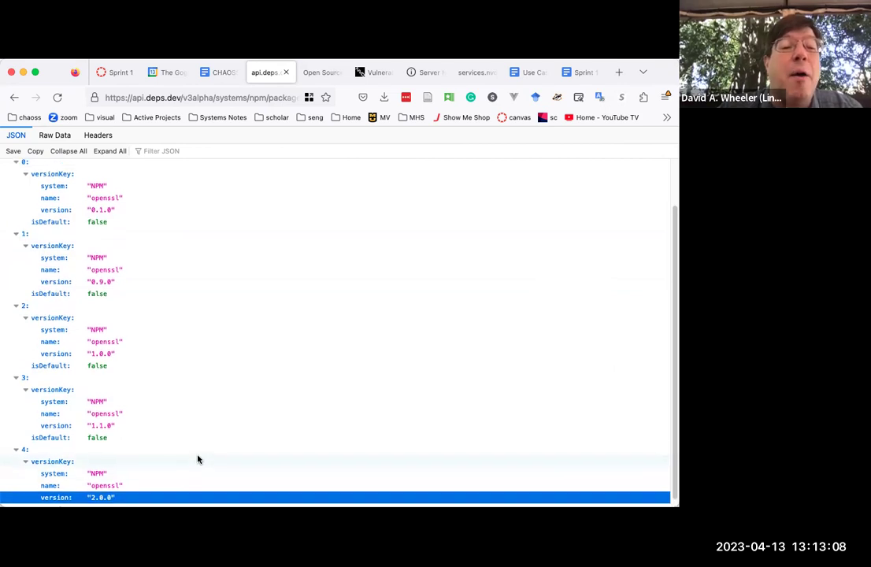
scroll(198, 459, down, 1)
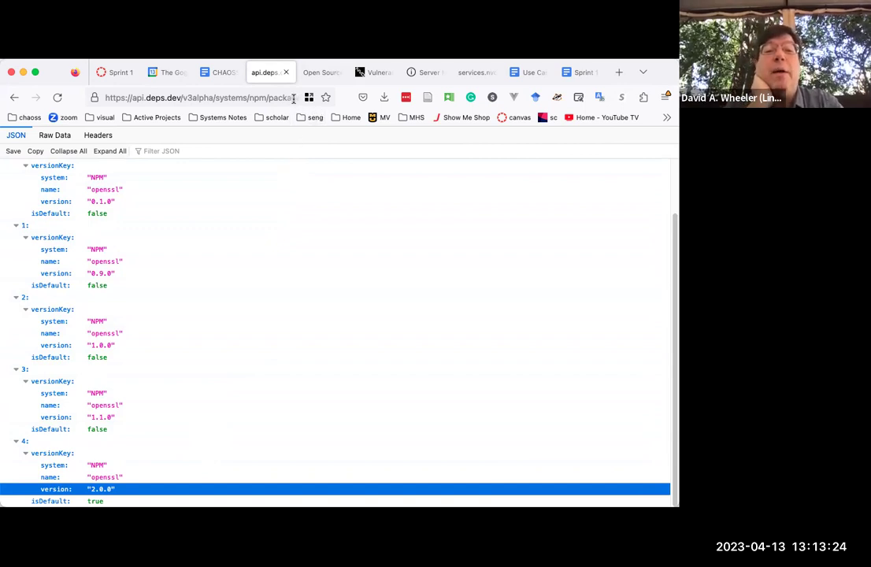
Glance over the NVD Vulnerabilities page, the deps.dev home page and the openssl response, and return to the CHAOSS Risk WG document.
click(373, 72)
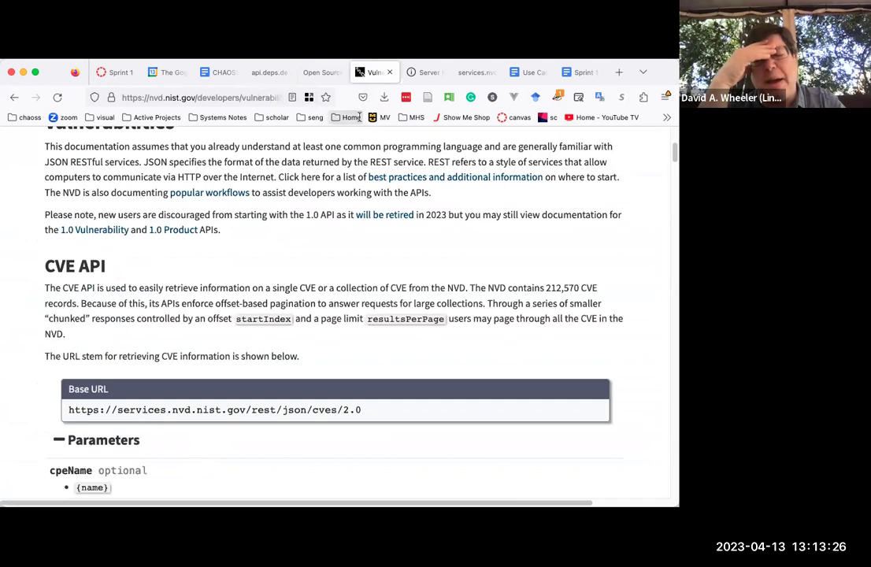
click(324, 81)
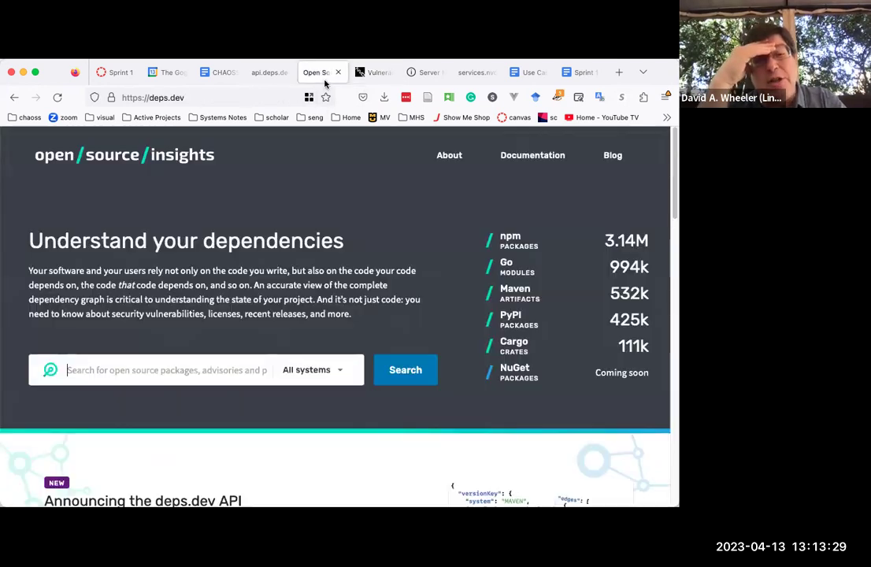
click(278, 76)
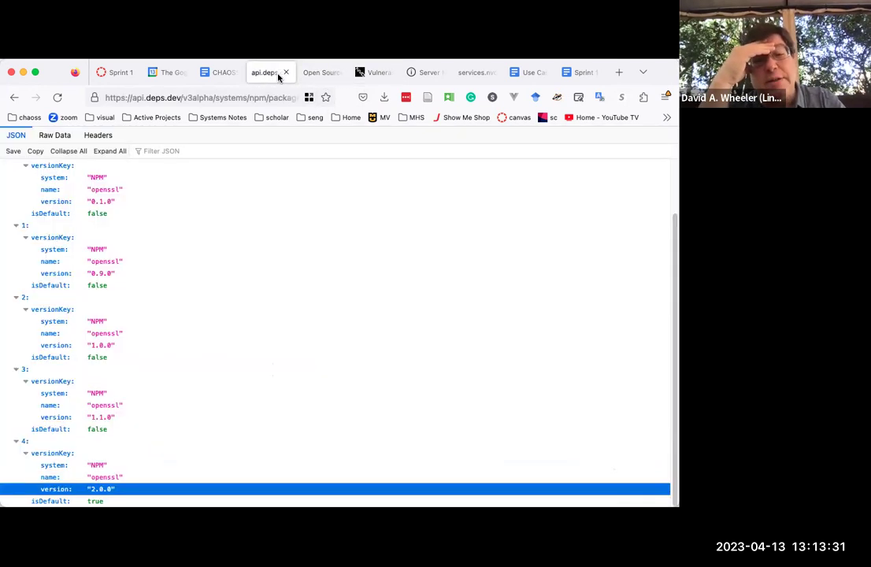
click(221, 72)
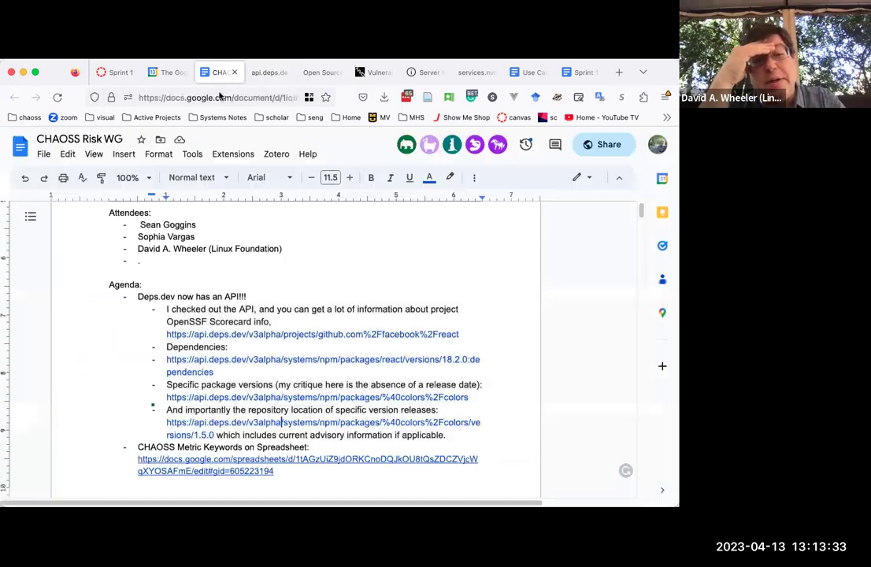
Open the facebook/react project API link from the meeting notes, examine the OpenSSF Scorecard checks in the response, and return to the notes.
click(256, 335)
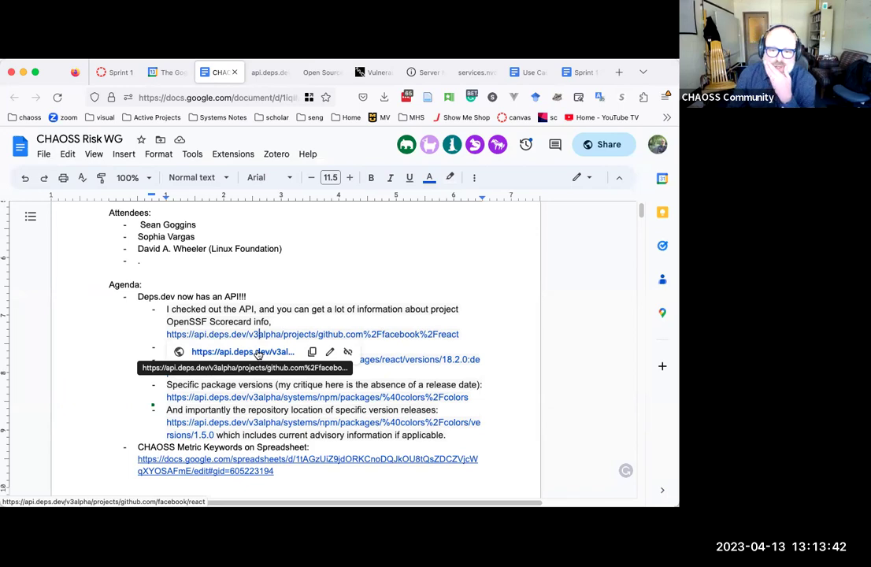
click(258, 352)
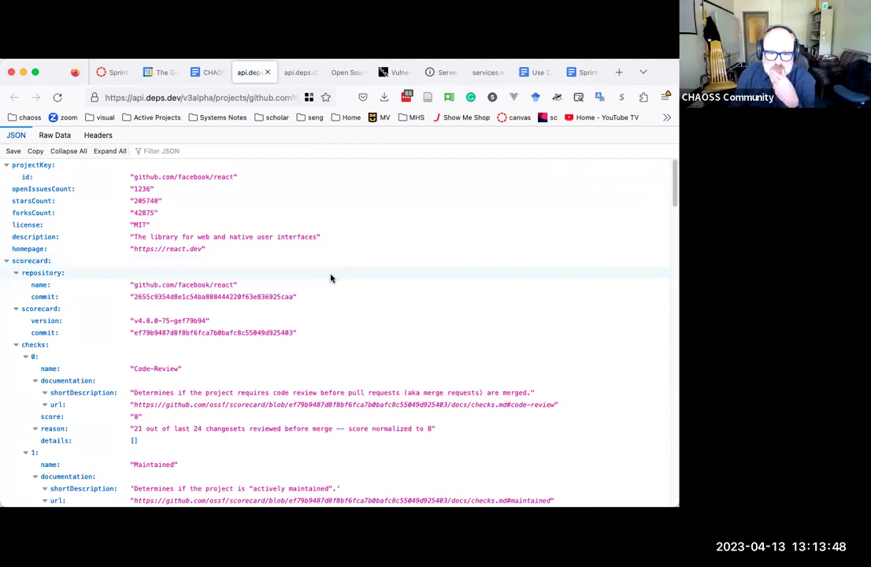
scroll(331, 278, down, 5)
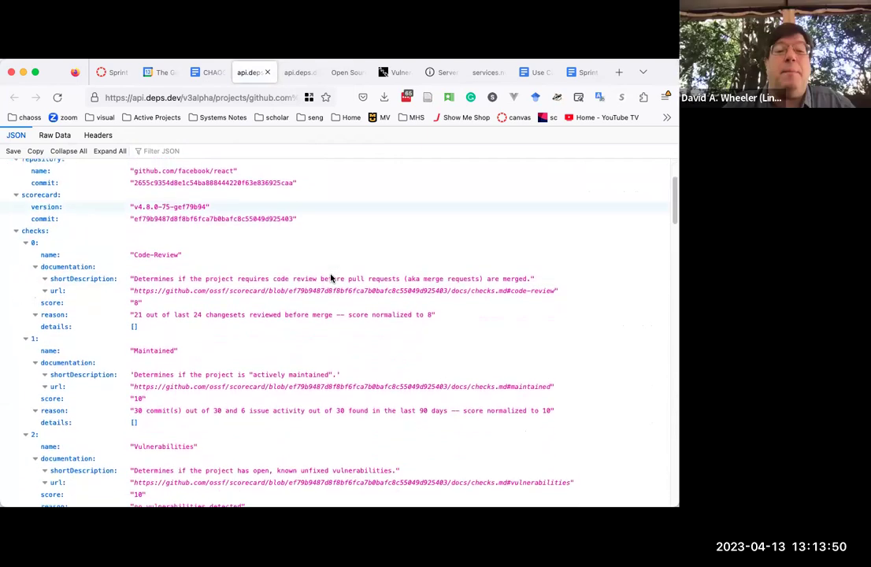
scroll(331, 274, down, 9)
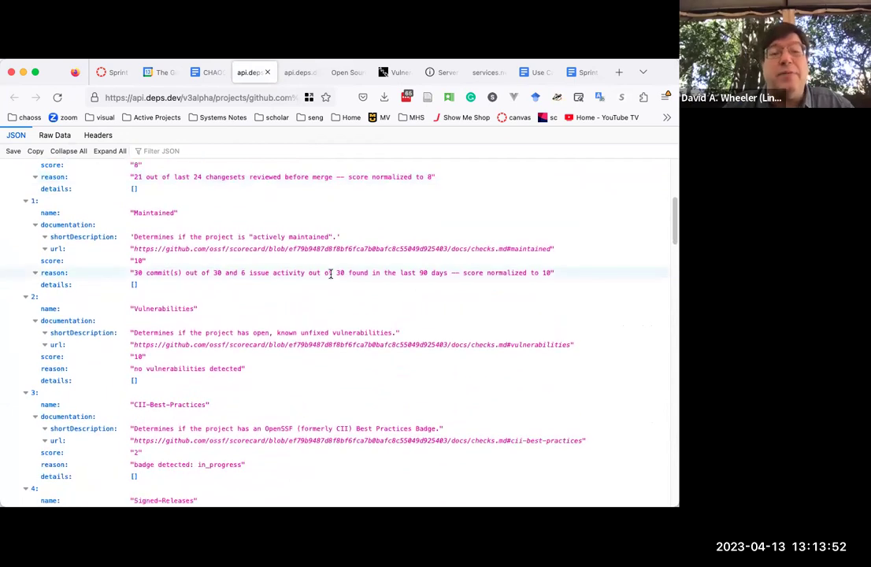
scroll(330, 278, down, 5)
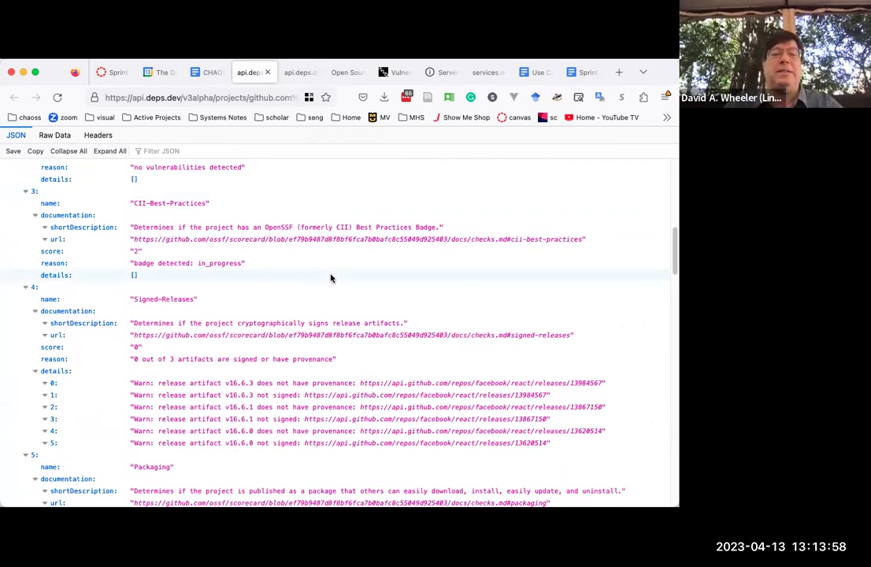
scroll(331, 278, down, 4)
scroll(330, 278, up, 20)
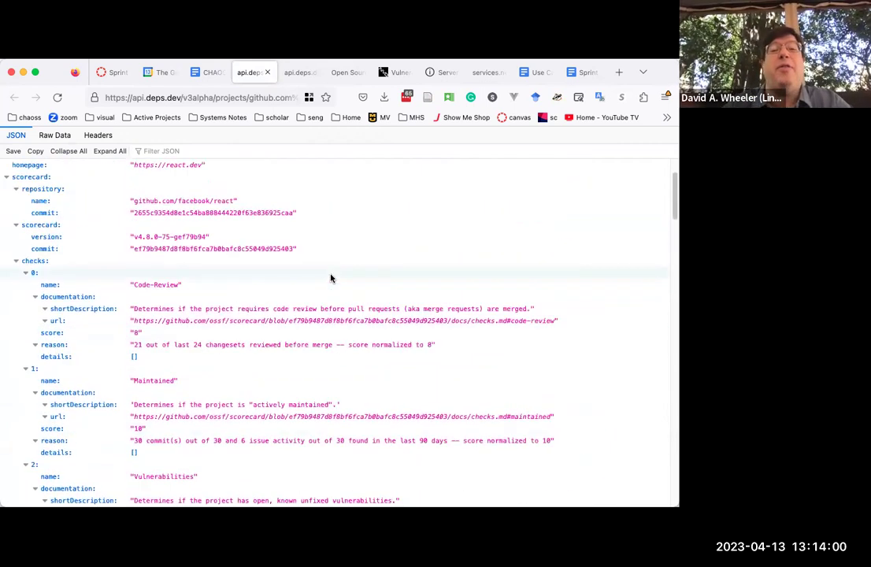
scroll(331, 278, up, 3)
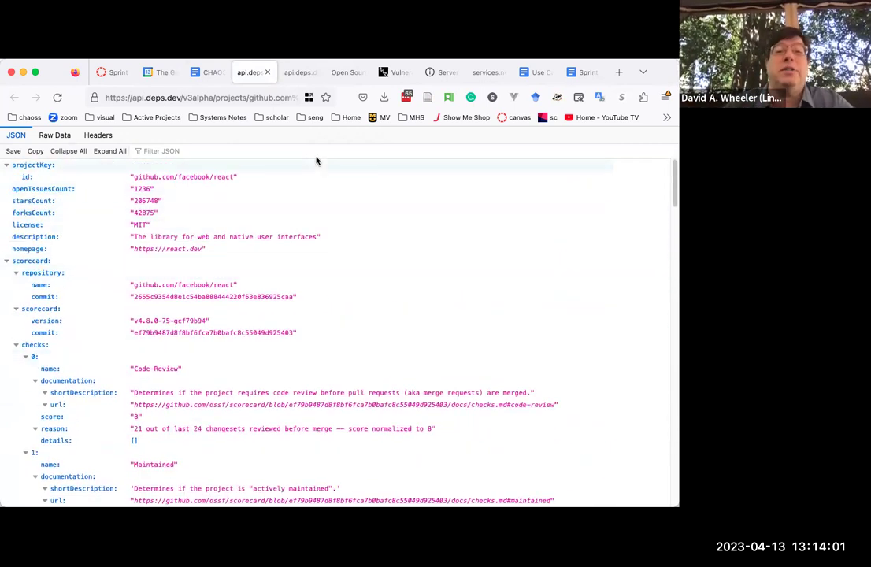
click(211, 79)
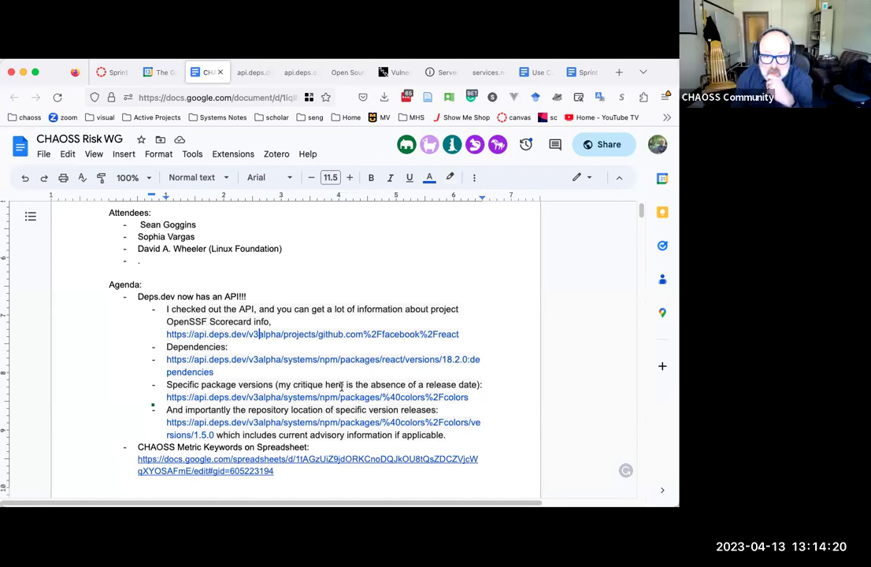
Examine the NVD CVE API documentation from the base URL through the cpeName, cveId, cvssV2Metrics and cvssV2Severity parameters.
click(395, 73)
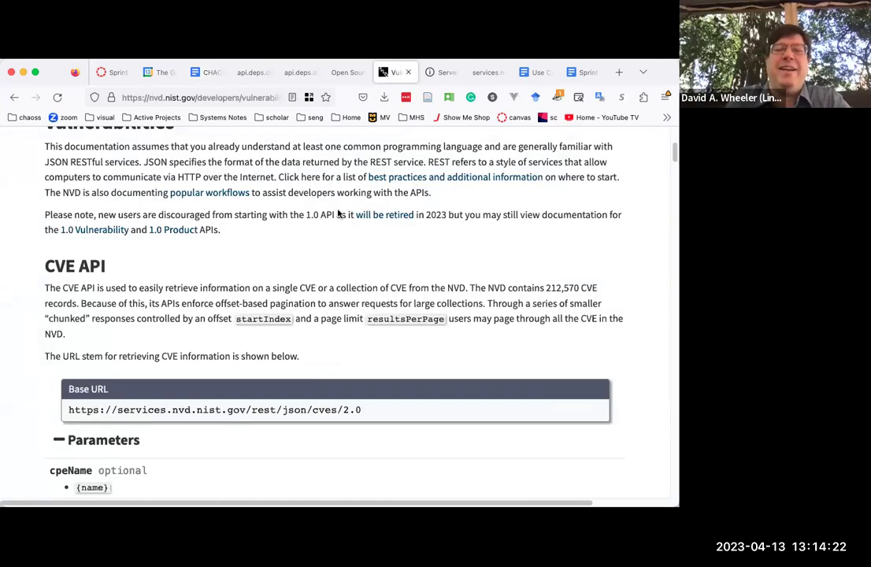
triple_click(363, 415)
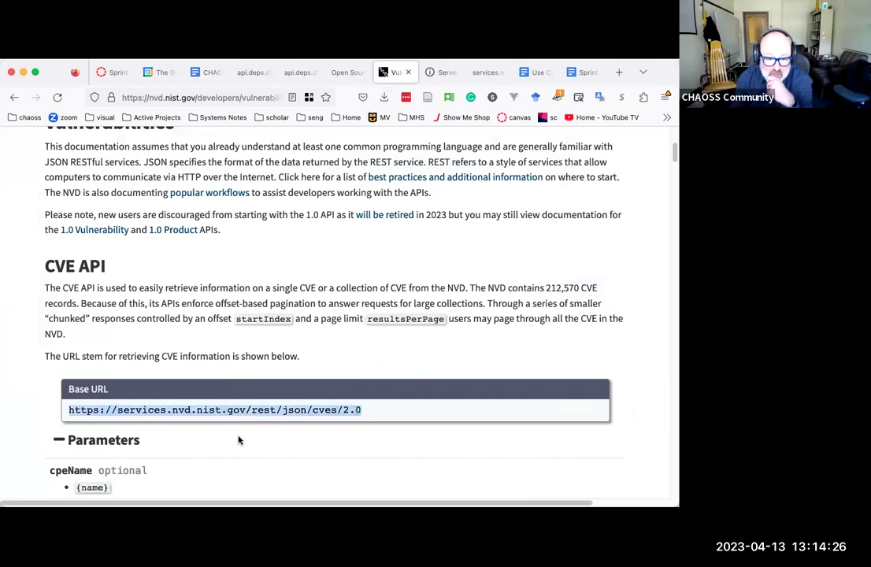
scroll(239, 440, down, 1)
scroll(239, 440, down, 2)
scroll(239, 440, down, 3)
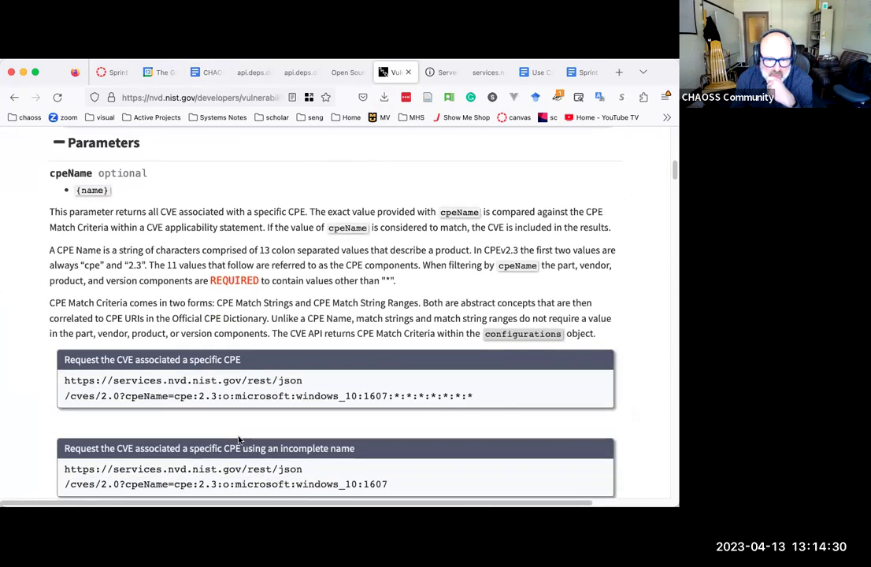
scroll(238, 440, down, 3)
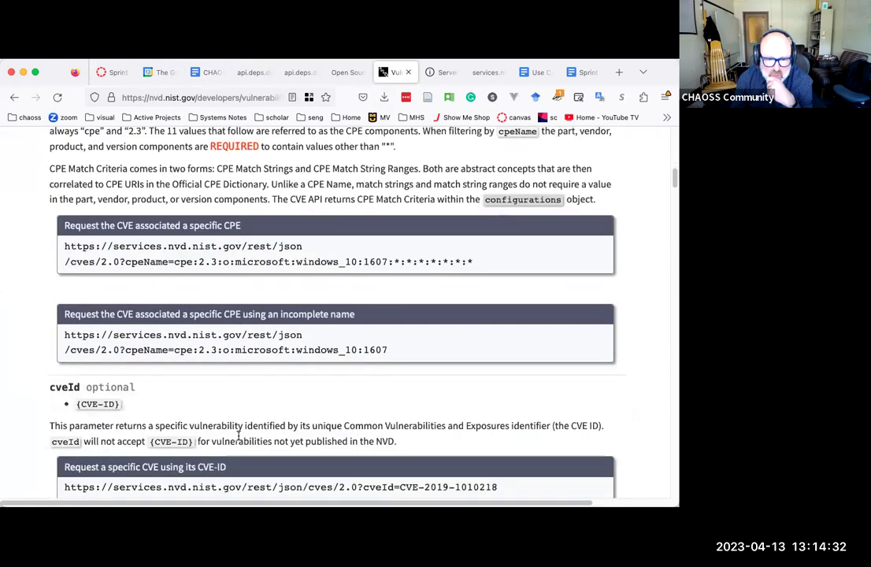
scroll(239, 440, down, 5)
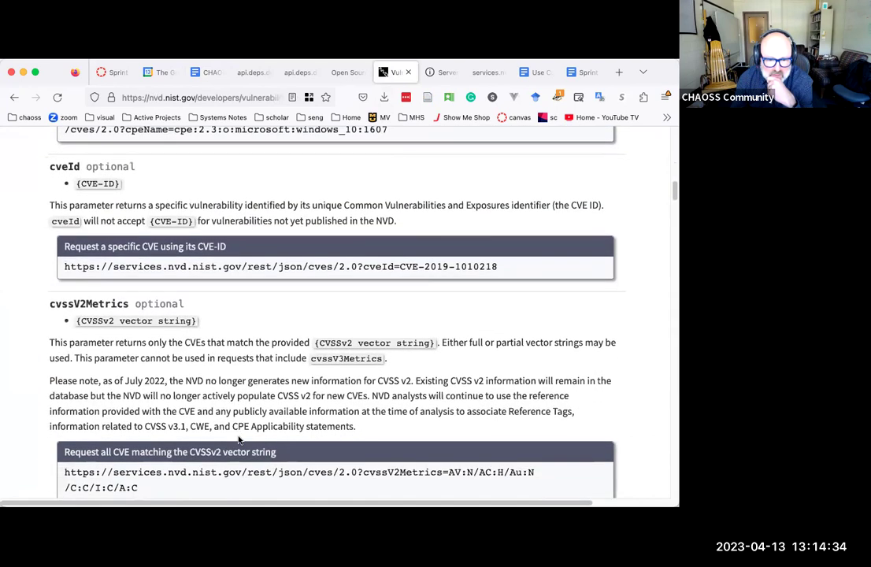
scroll(239, 440, down, 2)
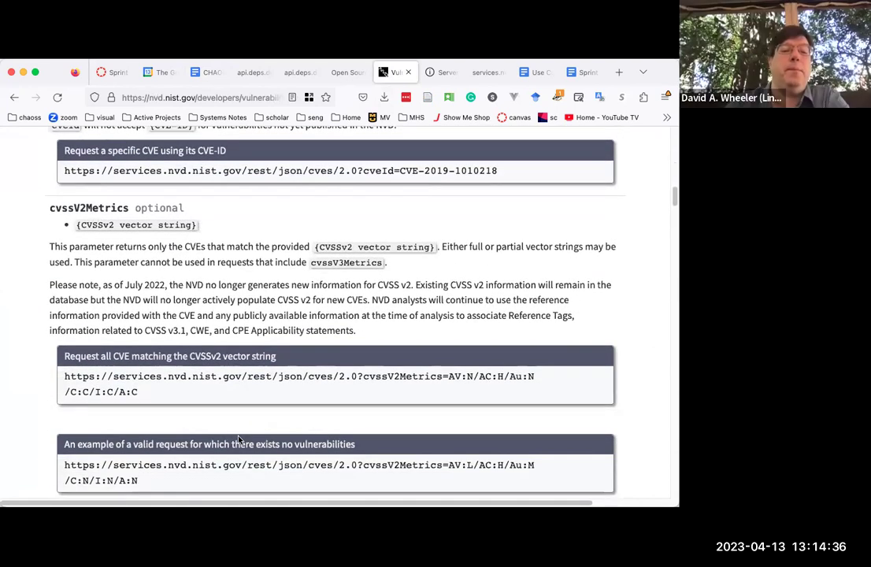
scroll(239, 440, down, 1)
scroll(239, 440, down, 2)
scroll(239, 440, down, 2)
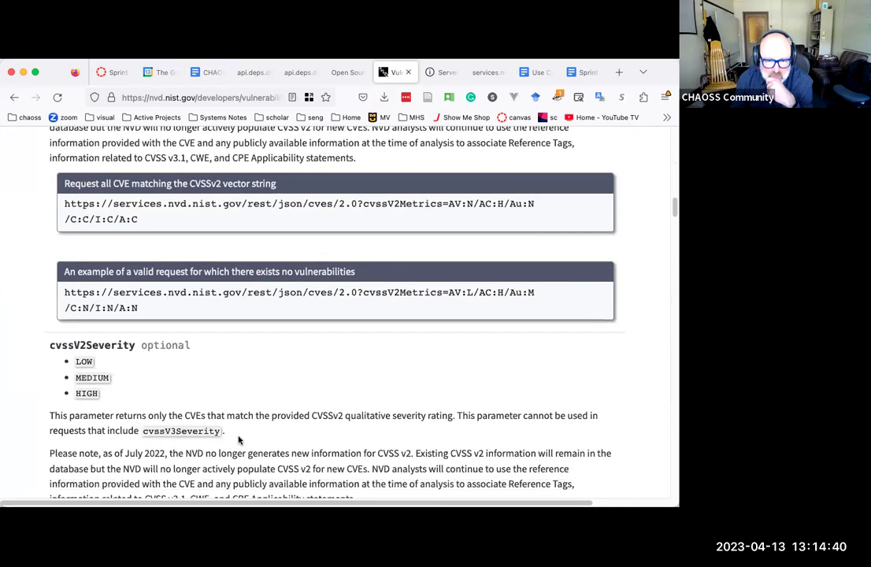
scroll(239, 440, down, 1)
scroll(239, 440, down, 1)
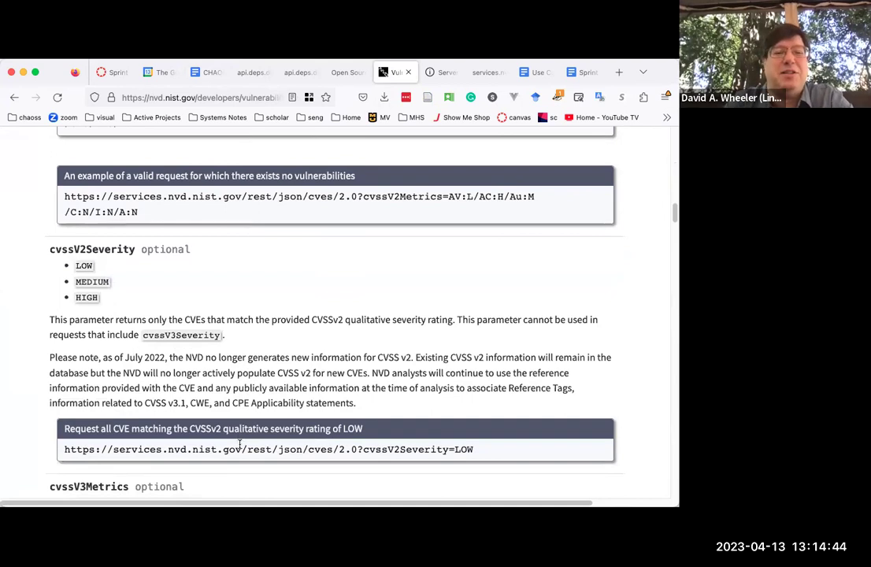
Copy the documentation's cvssV2Severity=LOW example request URL and load it in place of the failed NVD services page.
triple_click(243, 449)
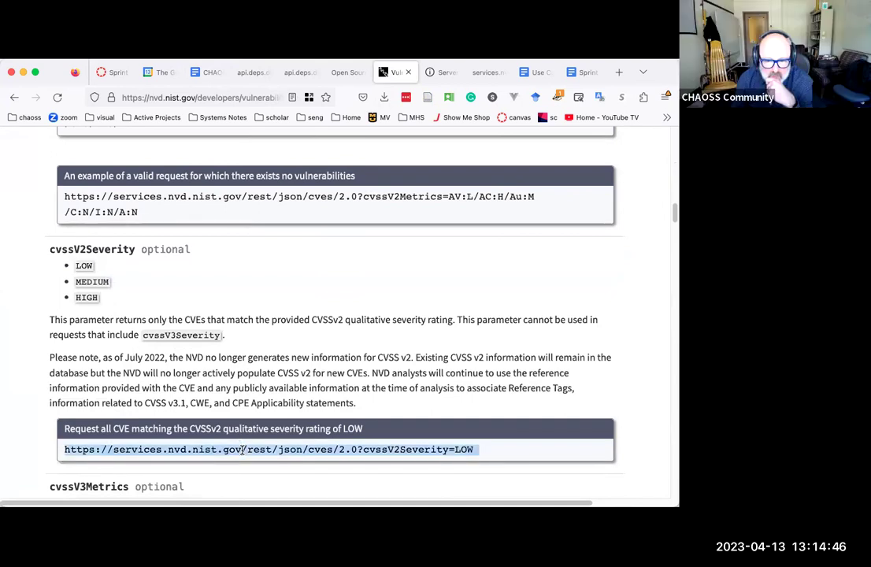
right_click(243, 451)
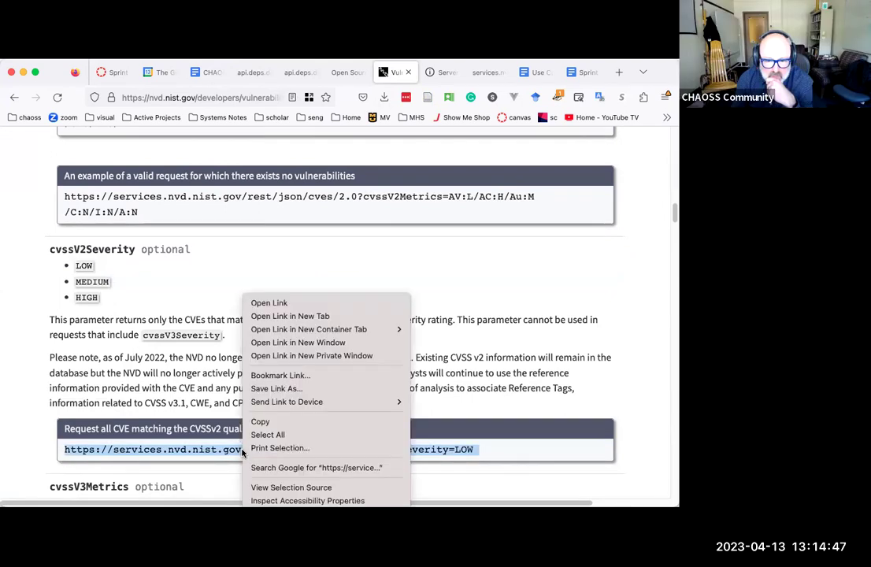
click(272, 421)
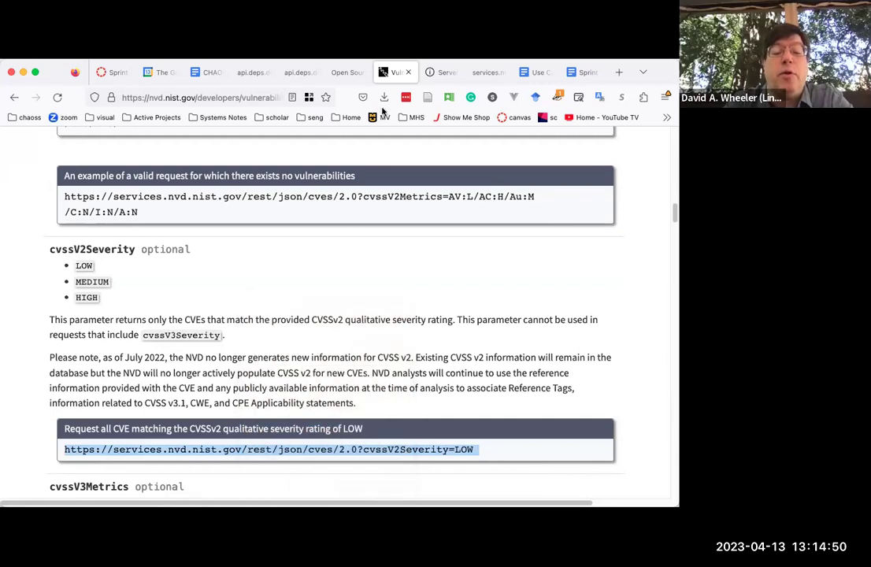
click(441, 71)
click(275, 96)
right_click(280, 95)
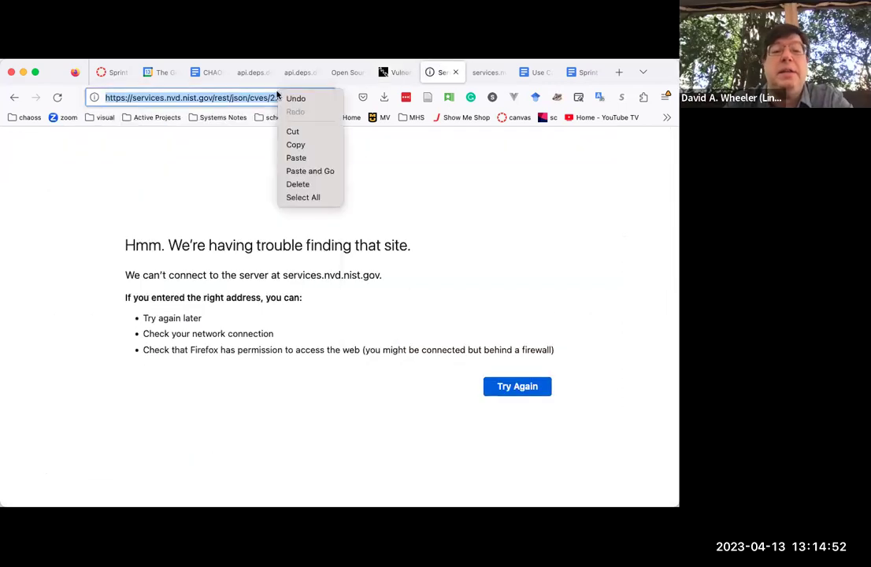
click(293, 158)
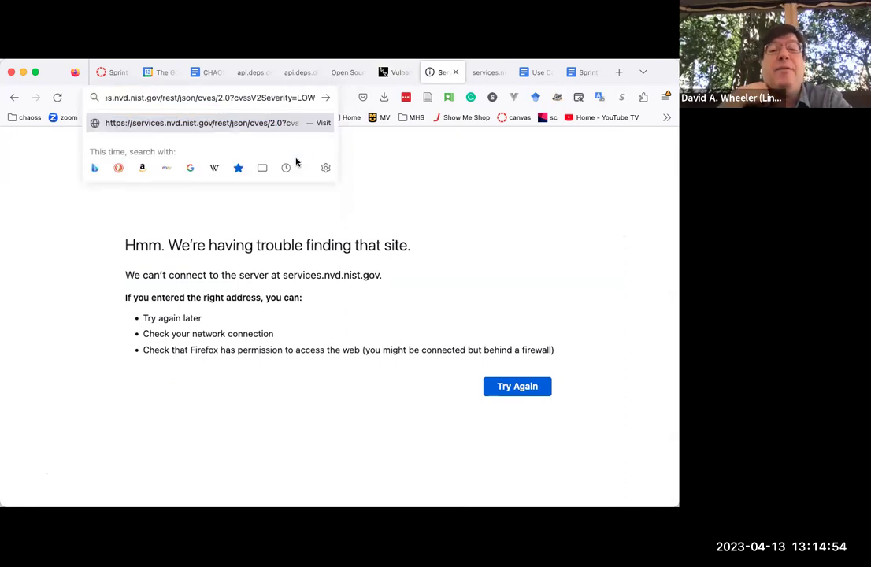
key(Return)
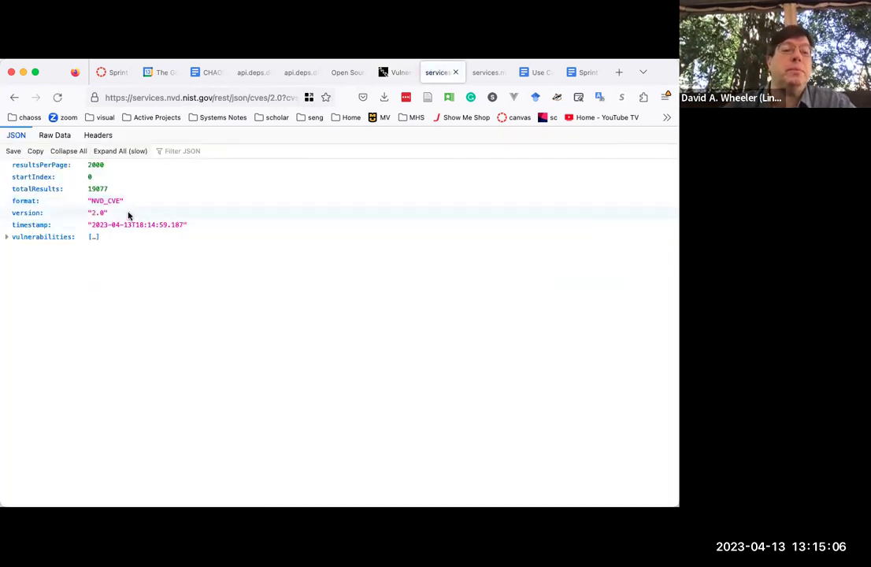
Expand the first entry under vulnerabilities down to its cve record and read the full text of its description.
click(8, 239)
click(15, 248)
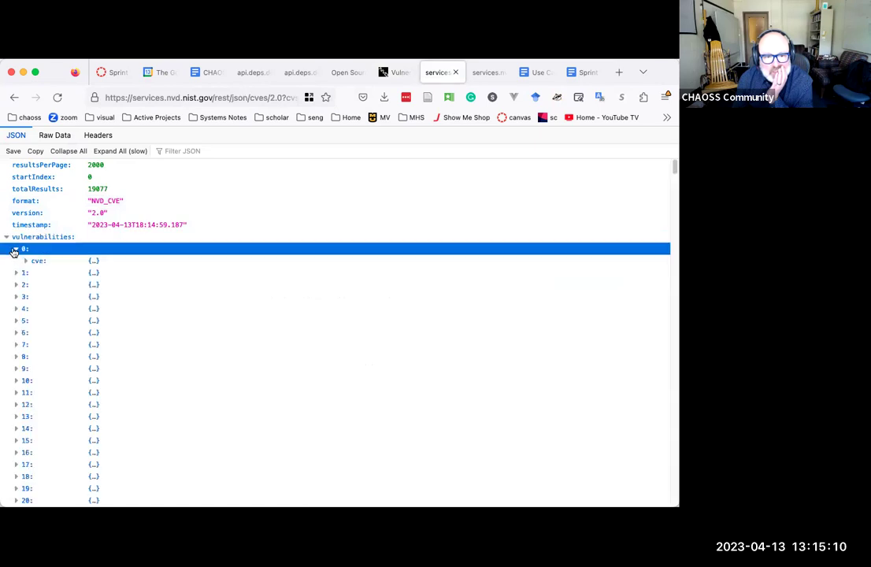
click(24, 261)
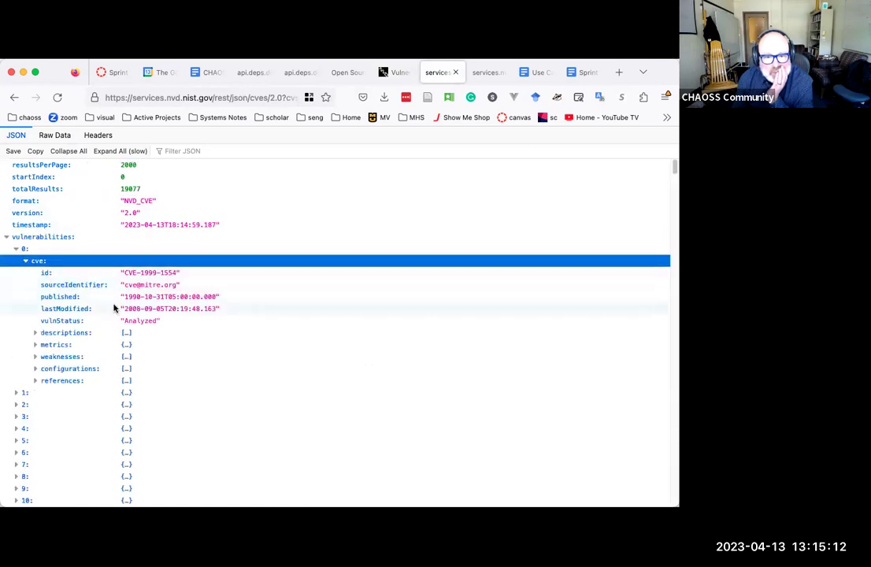
click(36, 335)
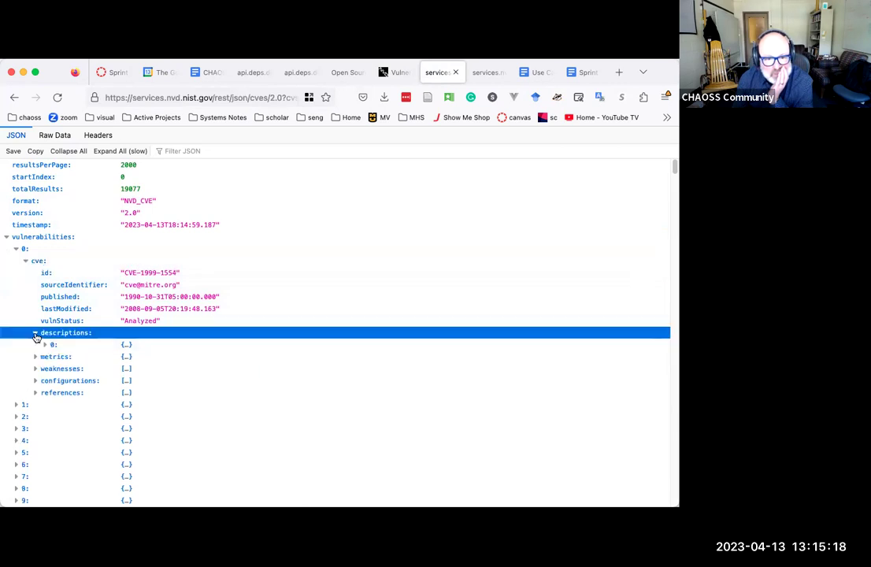
click(45, 346)
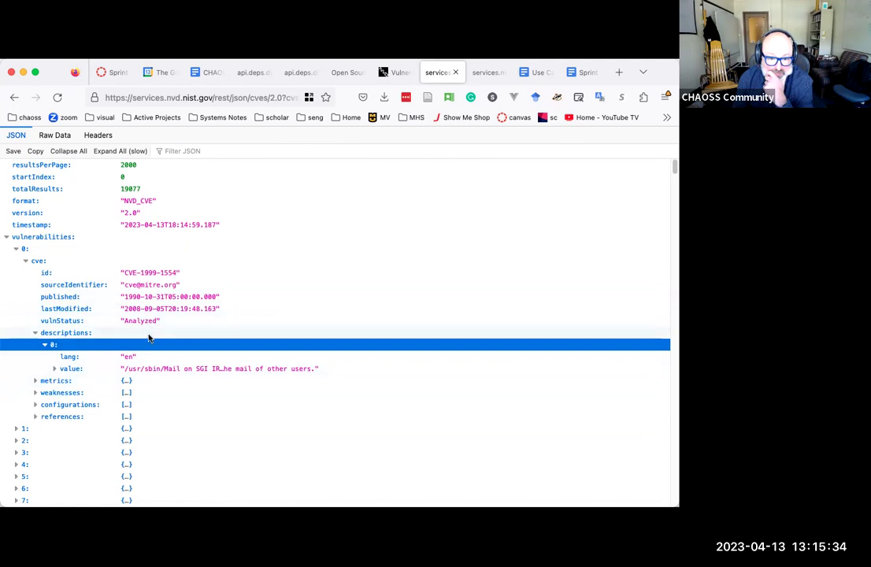
click(54, 368)
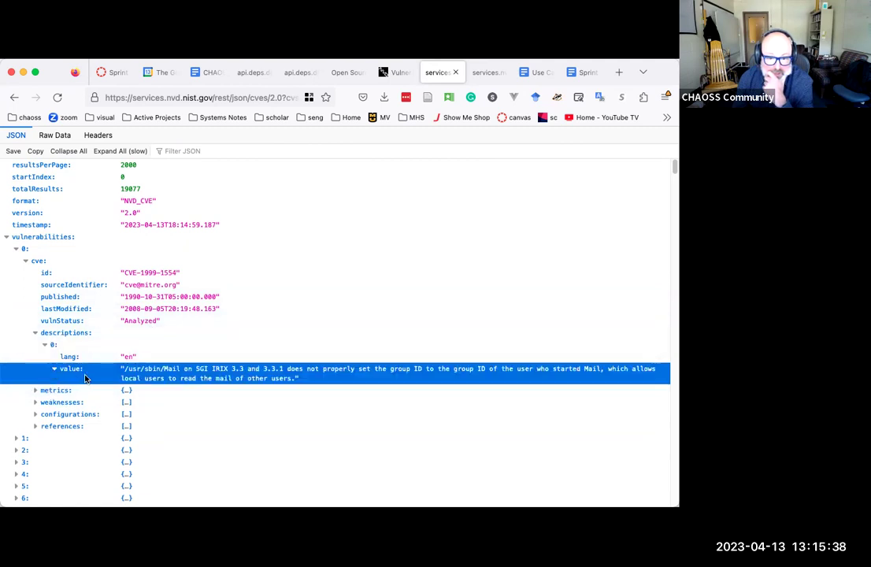
Expand the first CVE's metrics down to its cvssMetricV2 entry and inspect the severity, exploitability and impact fields.
click(36, 390)
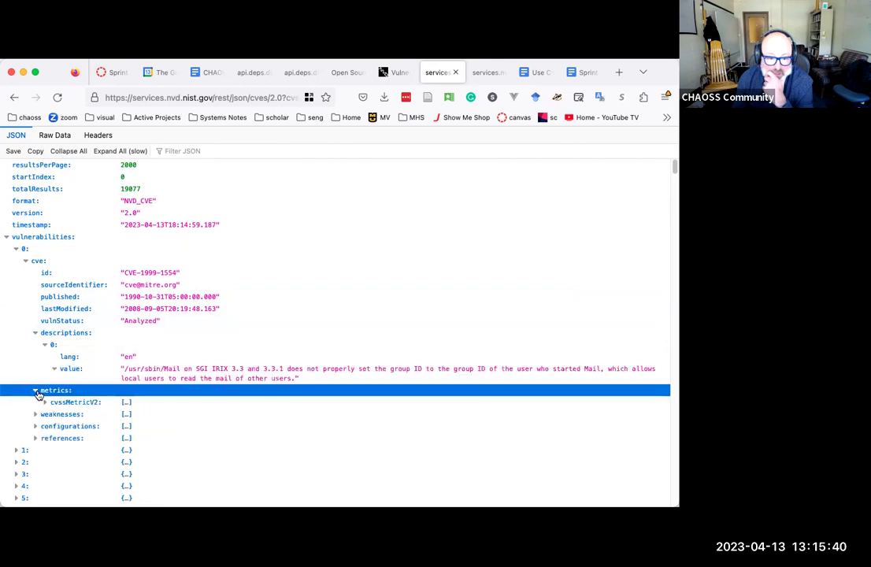
click(44, 402)
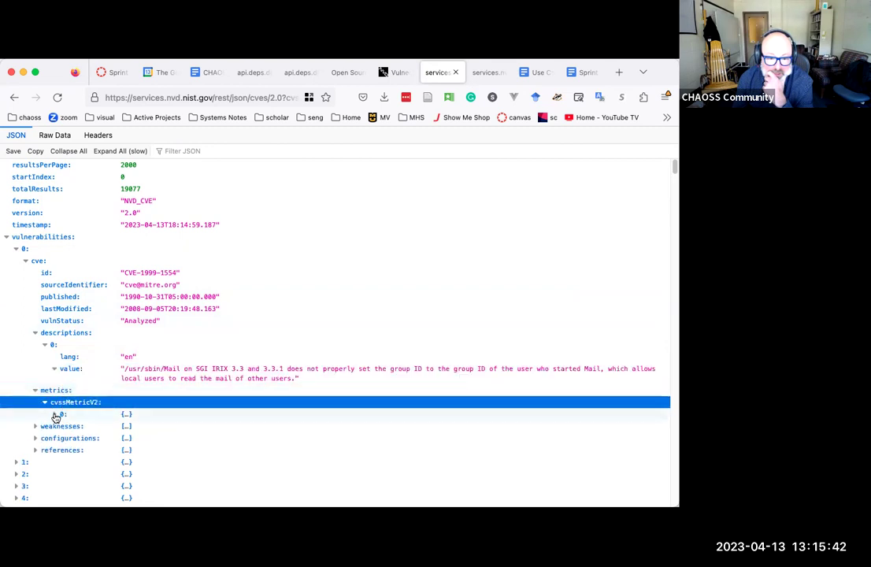
click(56, 414)
scroll(140, 366, down, 4)
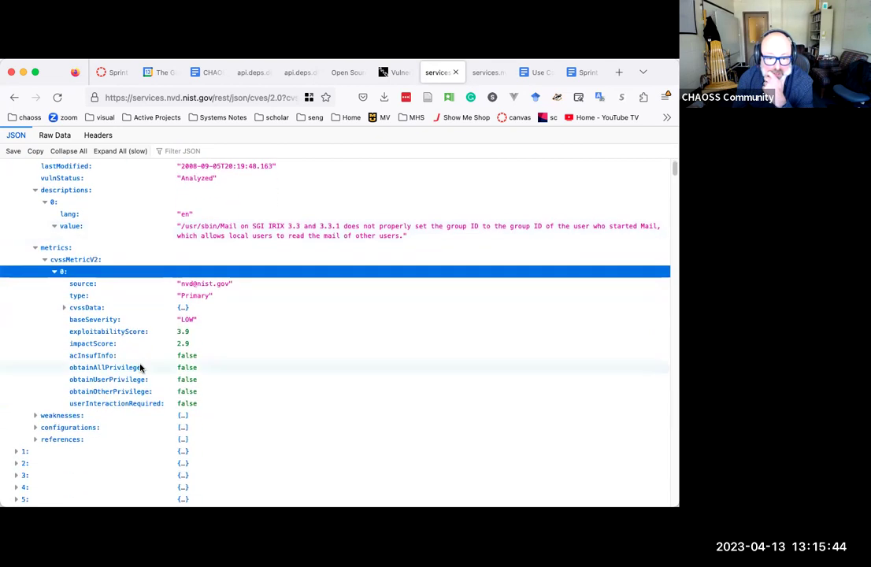
Expand all three references of the first CVE, inspect their URLs and sources, and return to the start of the response.
click(37, 440)
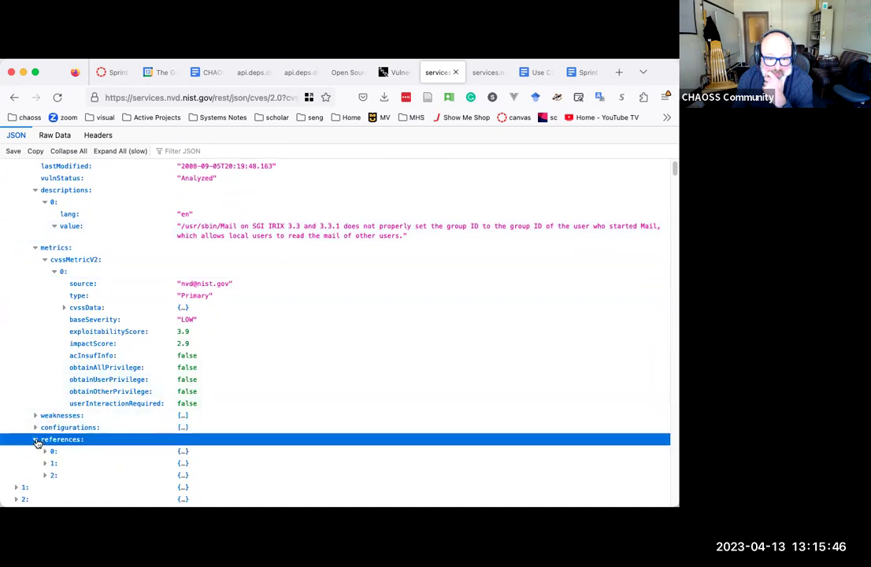
click(45, 450)
scroll(103, 366, down, 3)
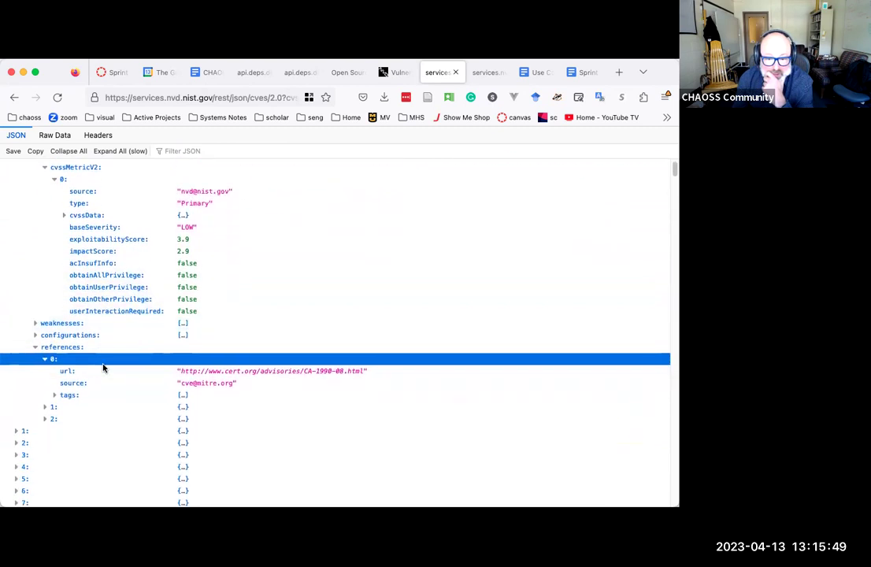
click(45, 407)
scroll(62, 394, down, 2)
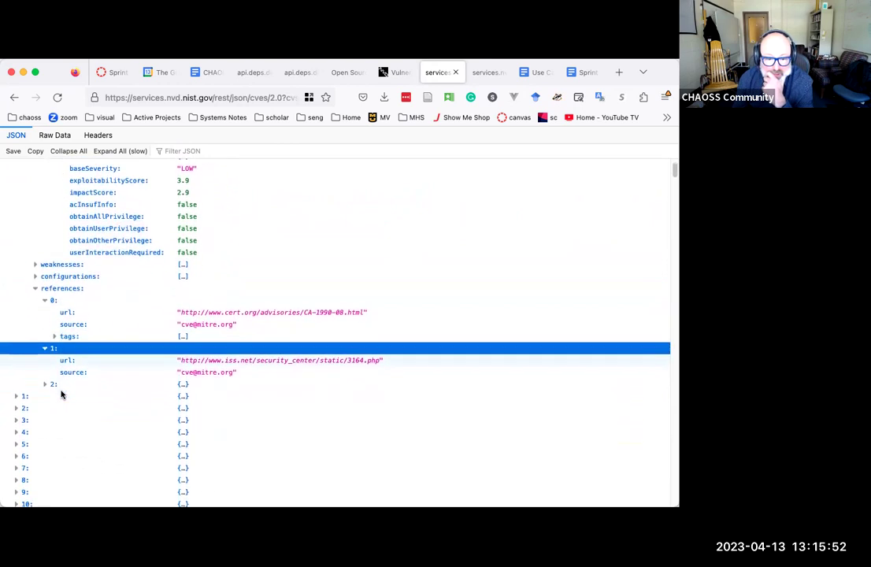
click(47, 386)
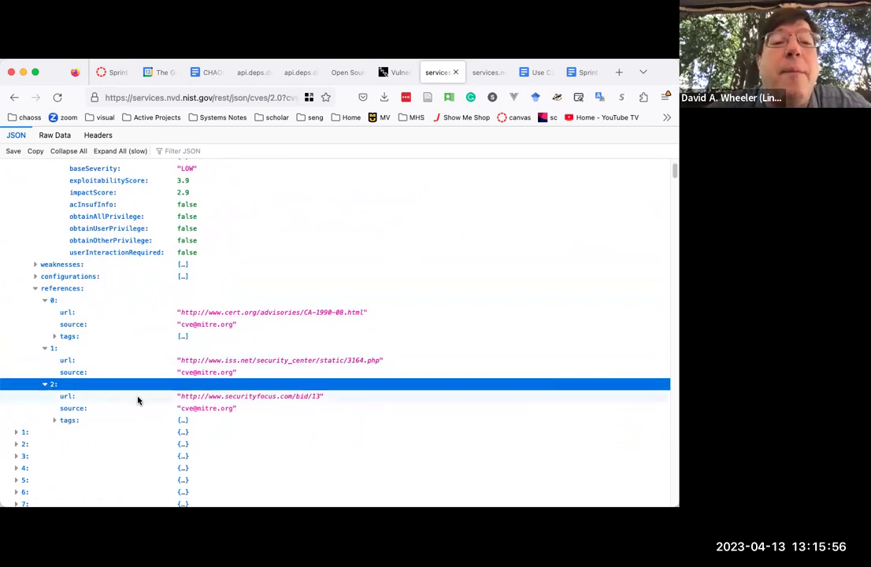
scroll(208, 342, up, 5)
scroll(211, 333, up, 6)
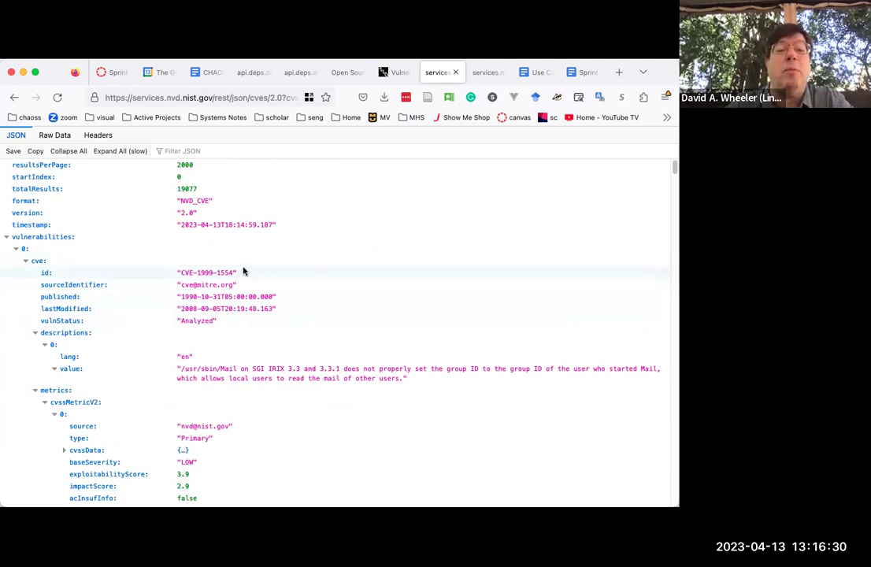
Copy the LOW-severity CVE request URL and start a new agenda bullet after the Deps.dev items in the CHAOSS Risk WG notes.
click(259, 98)
right_click(258, 99)
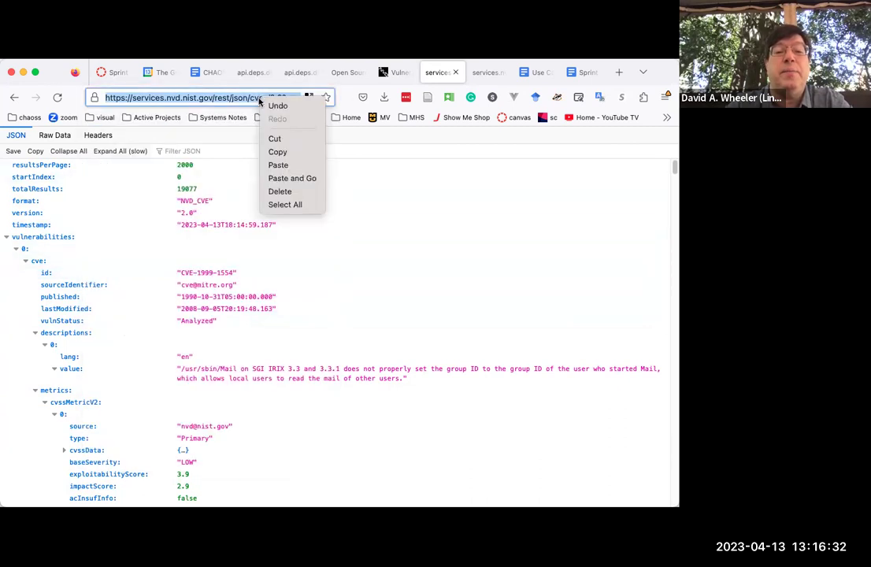
click(277, 150)
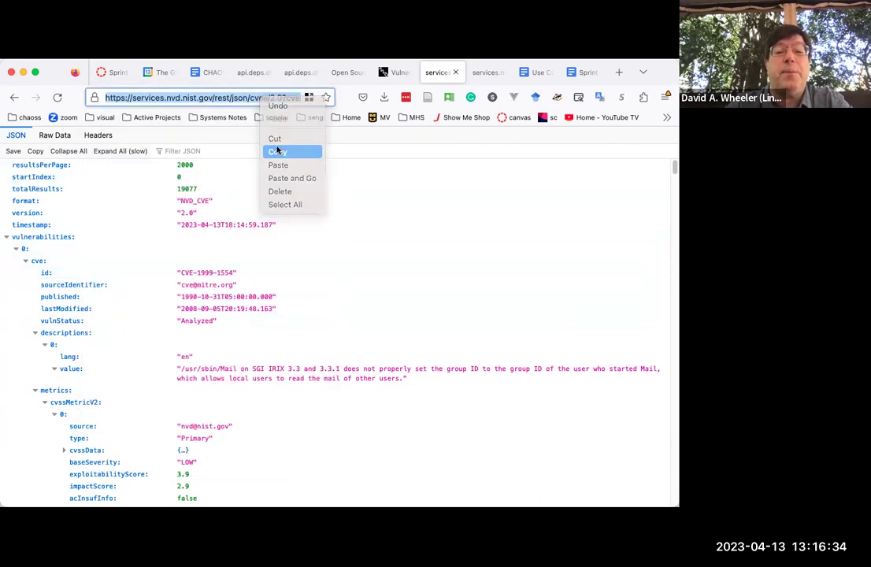
click(207, 72)
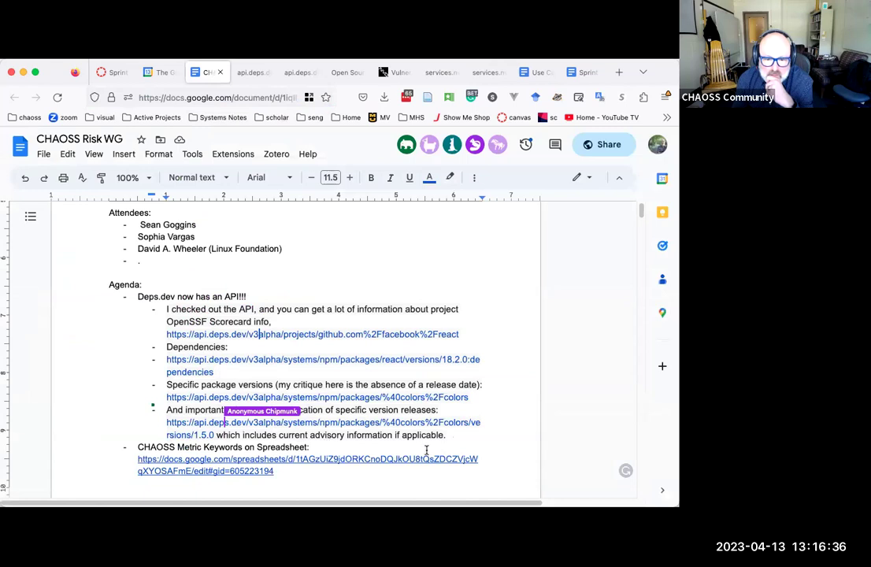
click(469, 439)
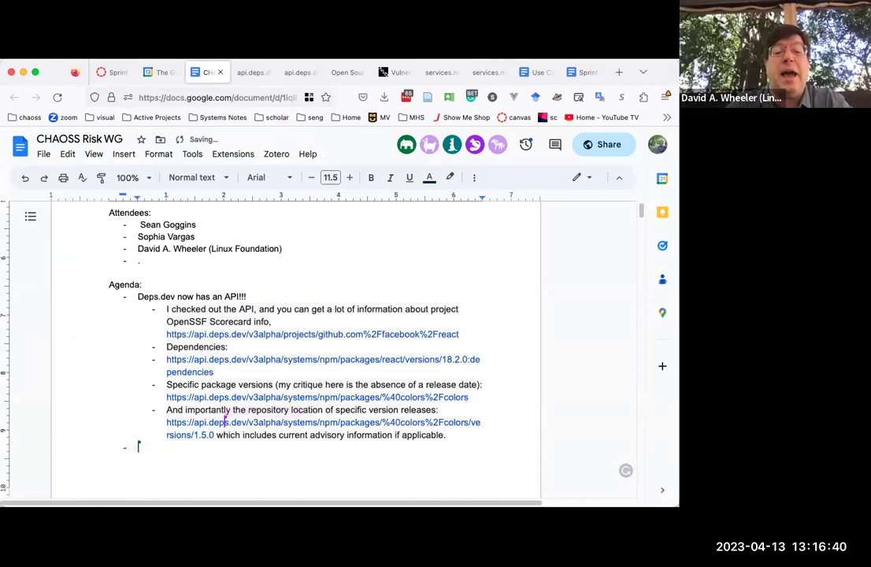
Write "Of some use, but not scaling well is the NVD:" in the new agenda bullet.
text(Of some use)
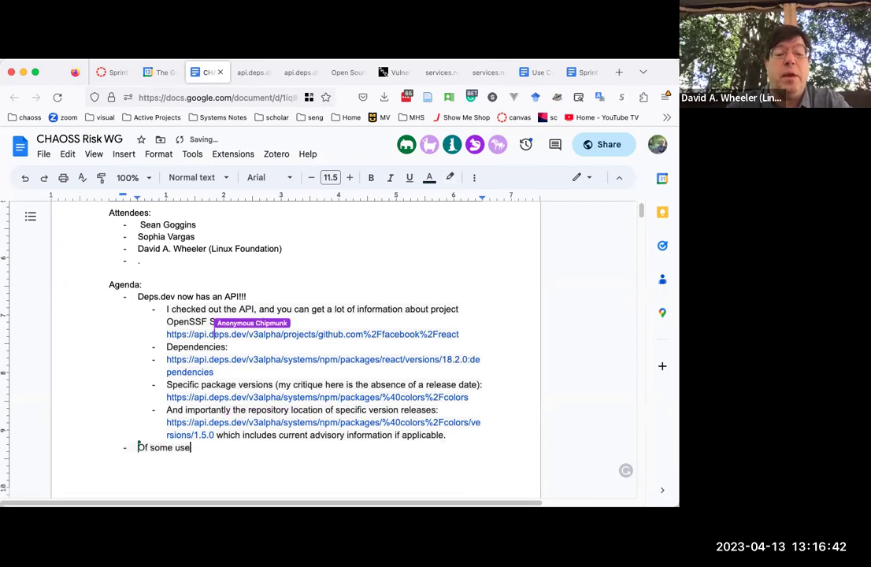
text(, but )
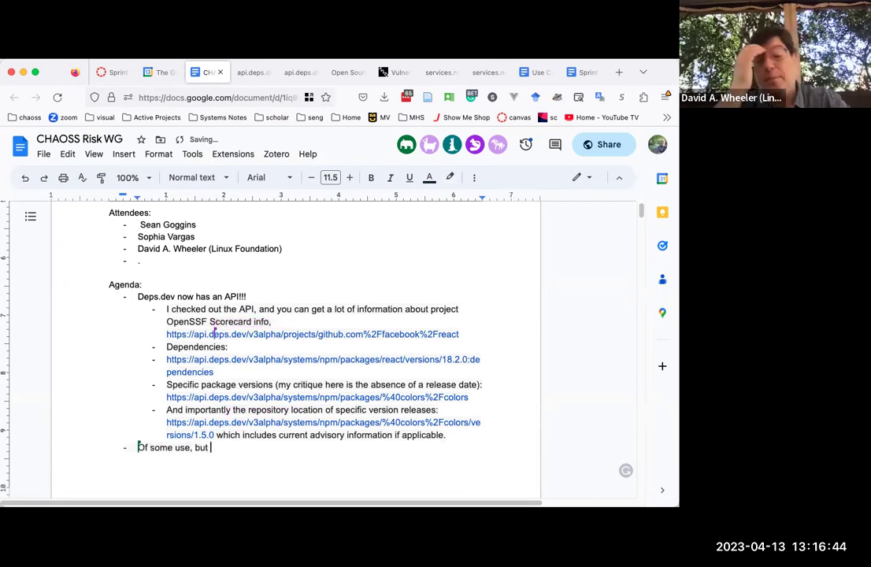
text(not soaling )
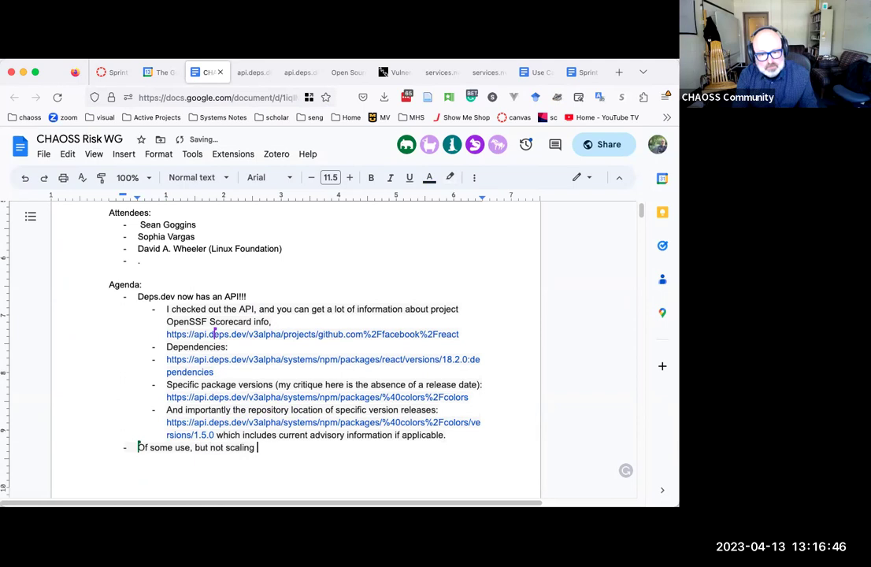
text(well is the nation)
key(BackSpace)
key(BackSpace)
key(BackSpace)
key(BackSpace)
key(BackSpace)
key(BackSpace)
text(NVD:)
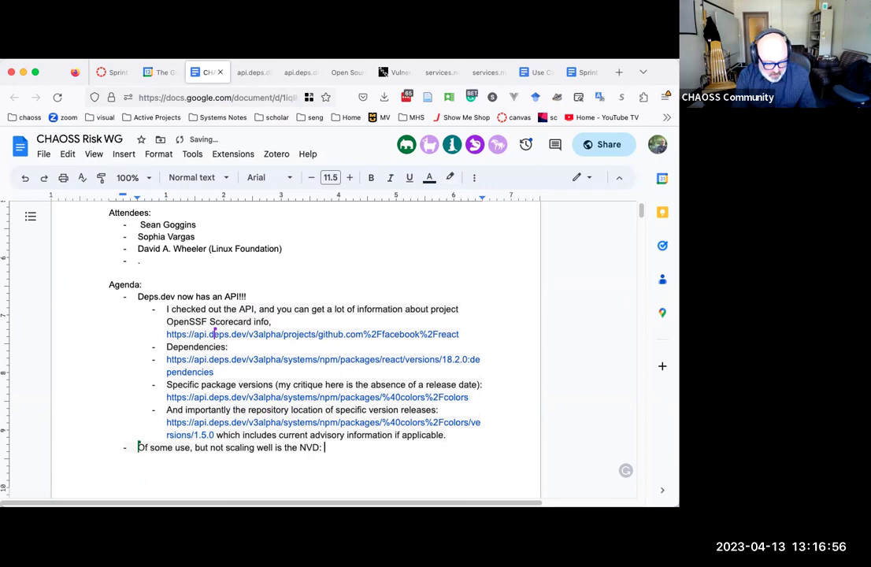
Insert the copied cvssV2Severity=LOW request URL on a new line of the NVD bullet, followed by "for example.".
key(shift+Return)
key(super+v)
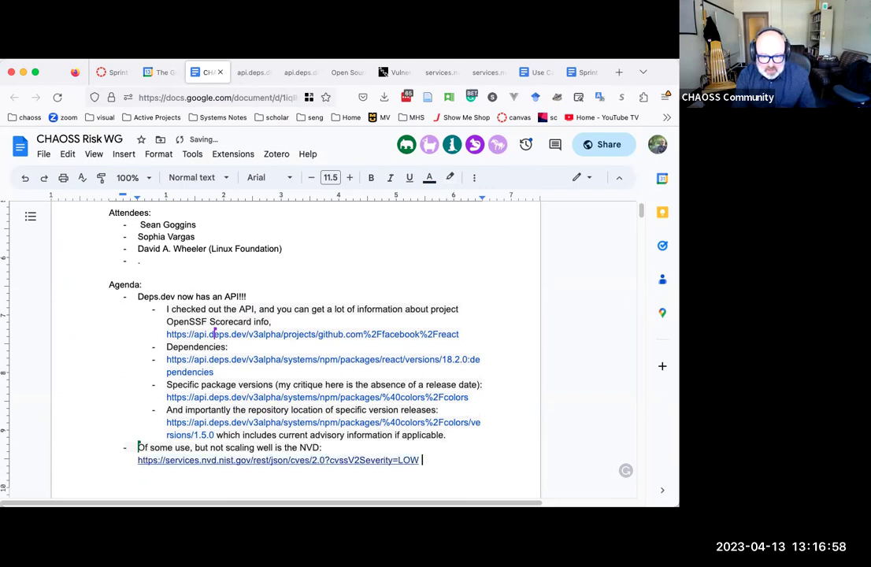
text(for example.)
key(Return)
key(Tab)
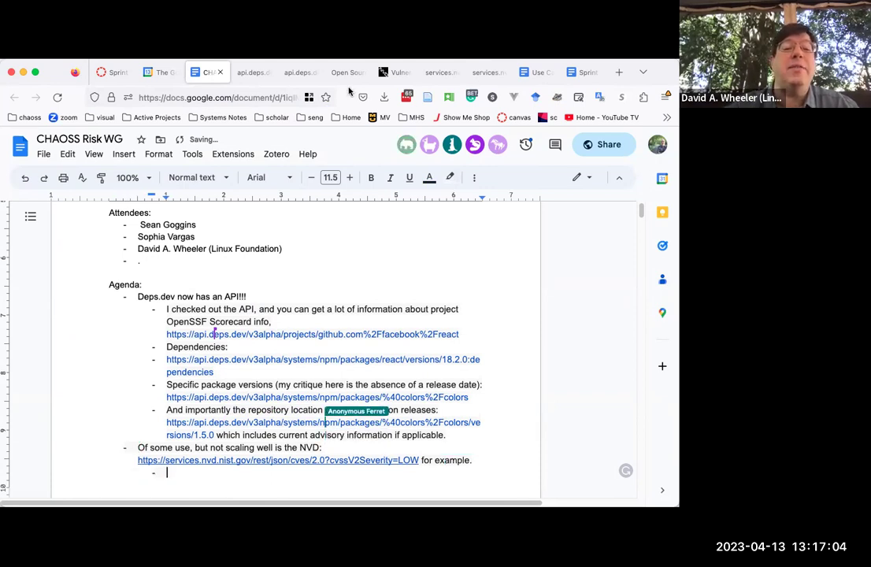
click(393, 71)
scroll(336, 162, up, 15)
click(265, 98)
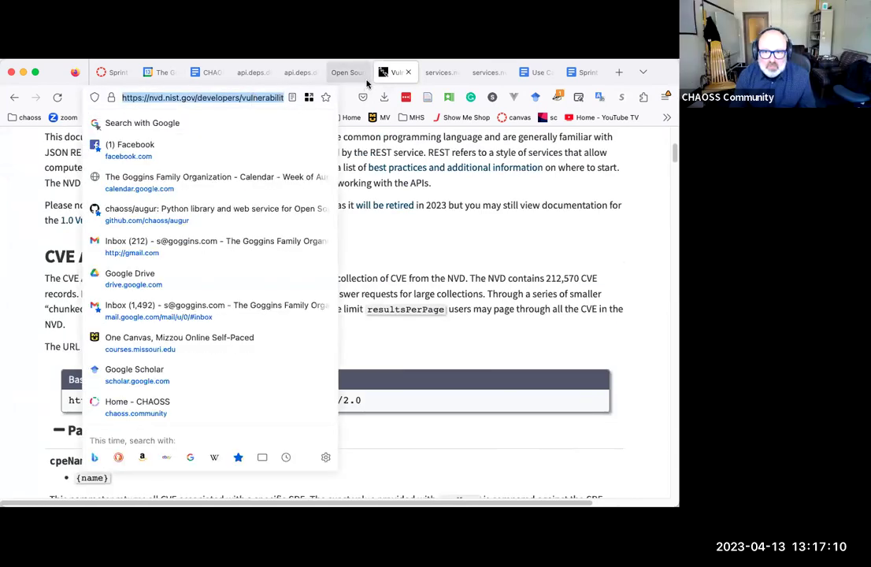
click(207, 75)
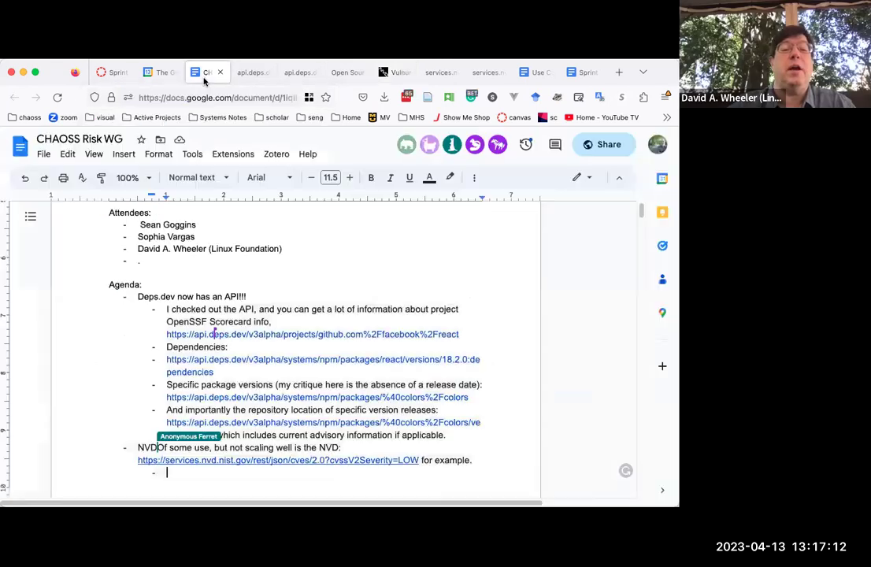
key(ctrl+v)
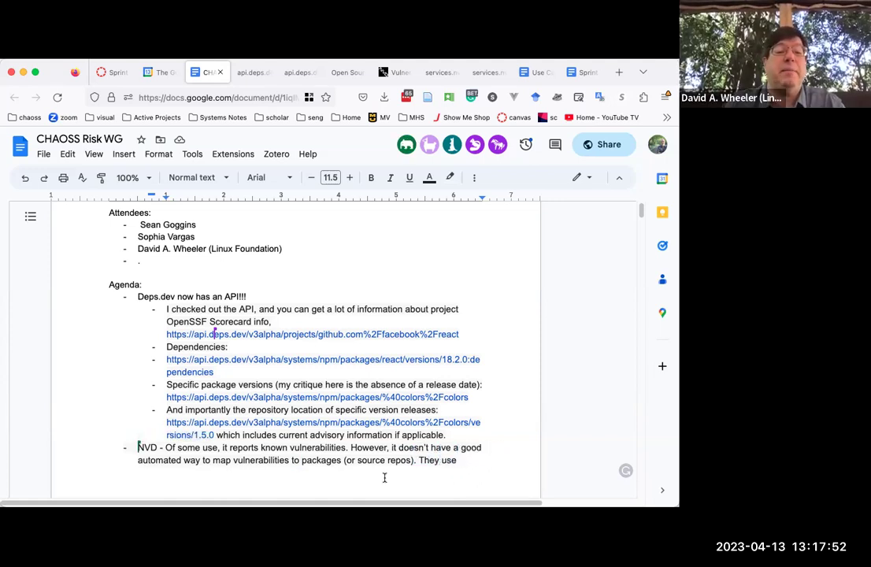
Review the April 13, 2023 agenda, reading the NVD bullet's text on CPE mapping and the Deps.dev and metric keyword items around it.
scroll(384, 477, down, 3)
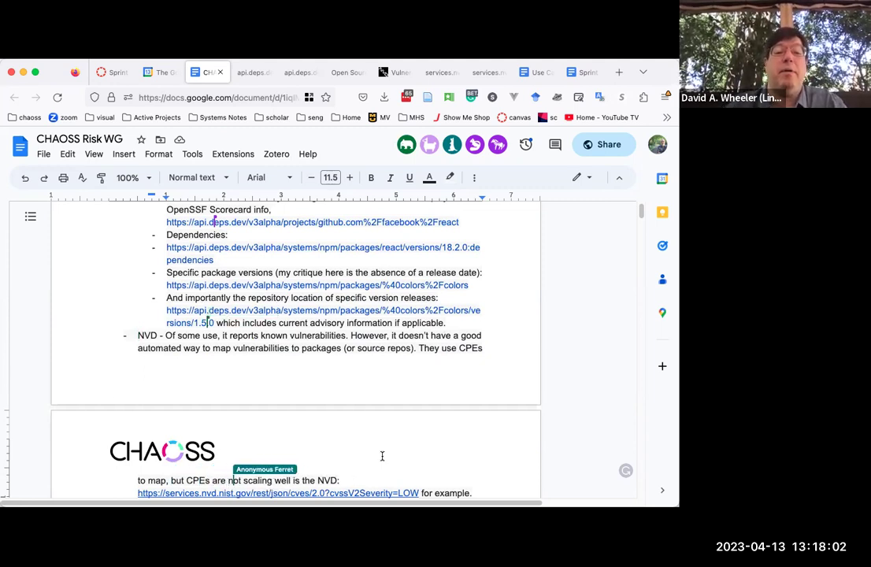
scroll(382, 456, down, 3)
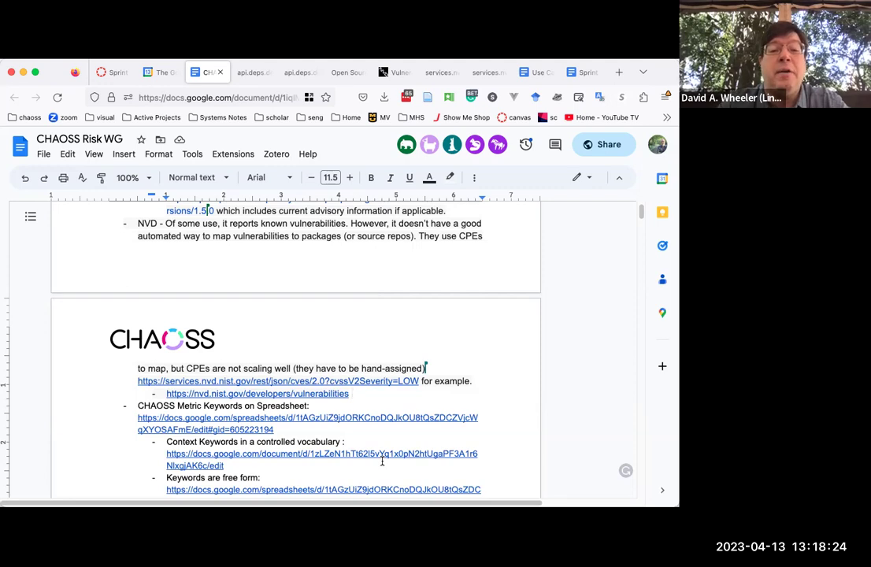
scroll(382, 461, up, 1)
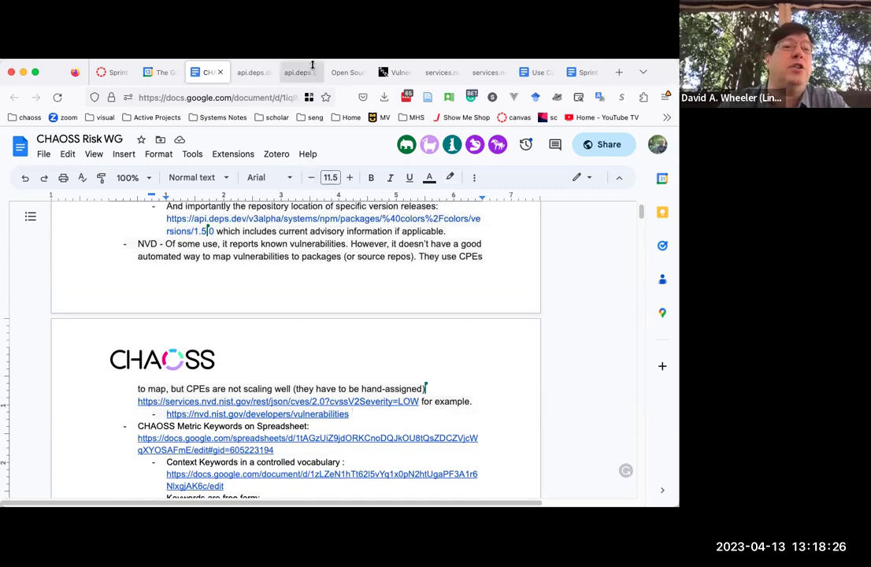
click(50, 81)
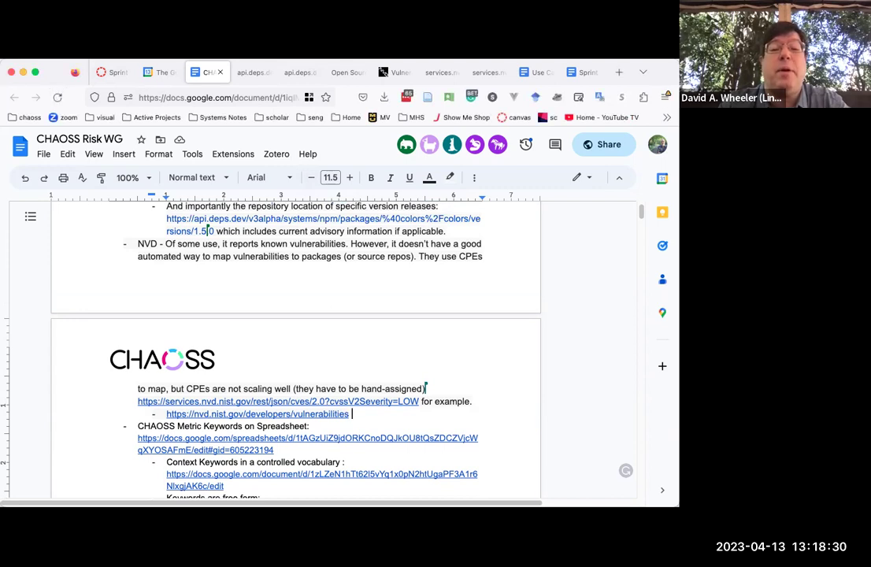
scroll(276, 252, up, 5)
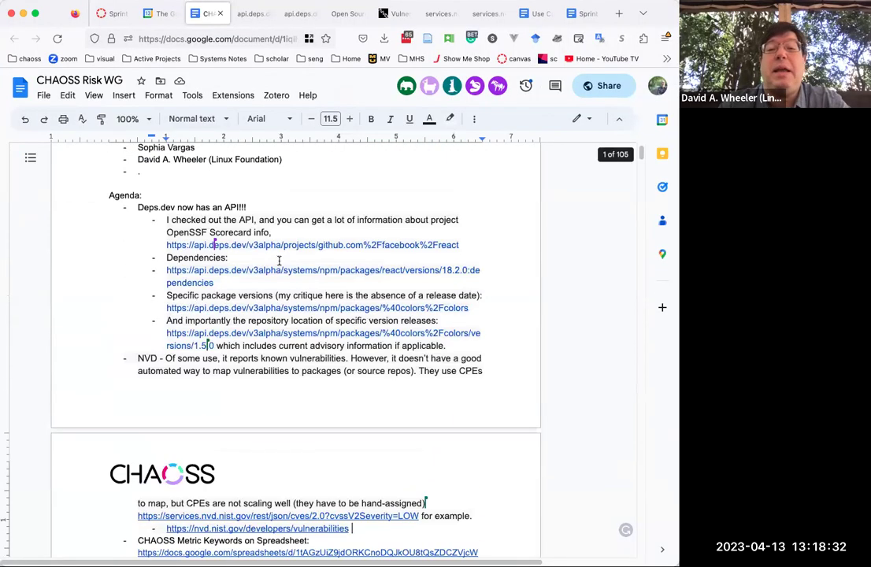
scroll(279, 260, up, 1)
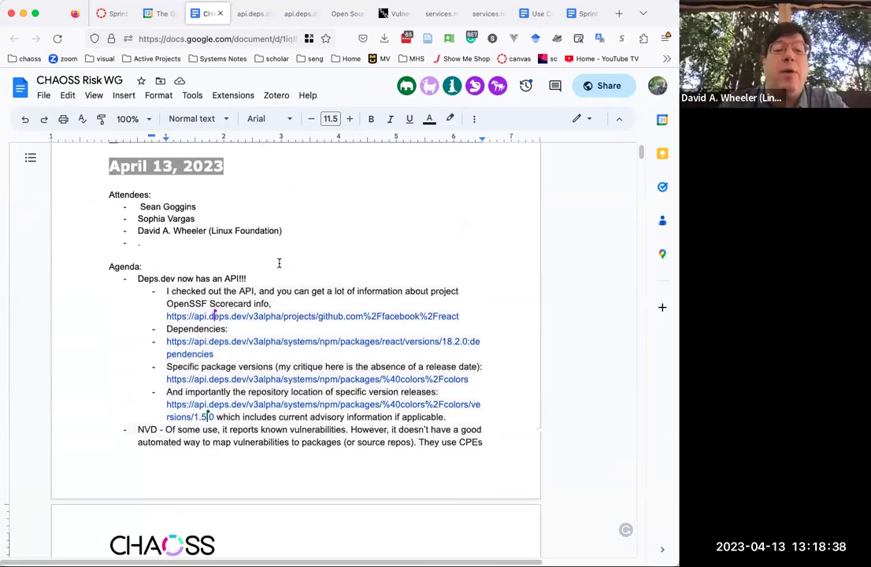
scroll(279, 263, down, 6)
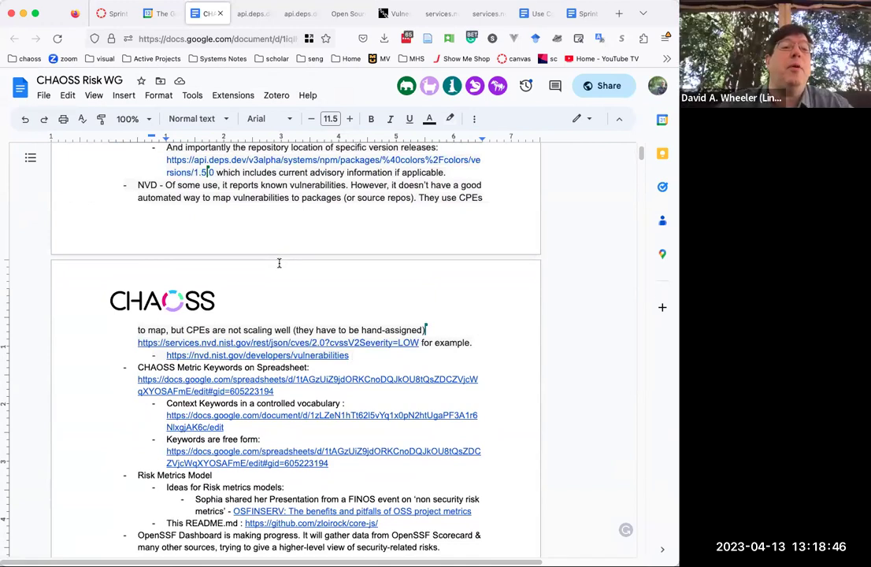
scroll(279, 263, down, 1)
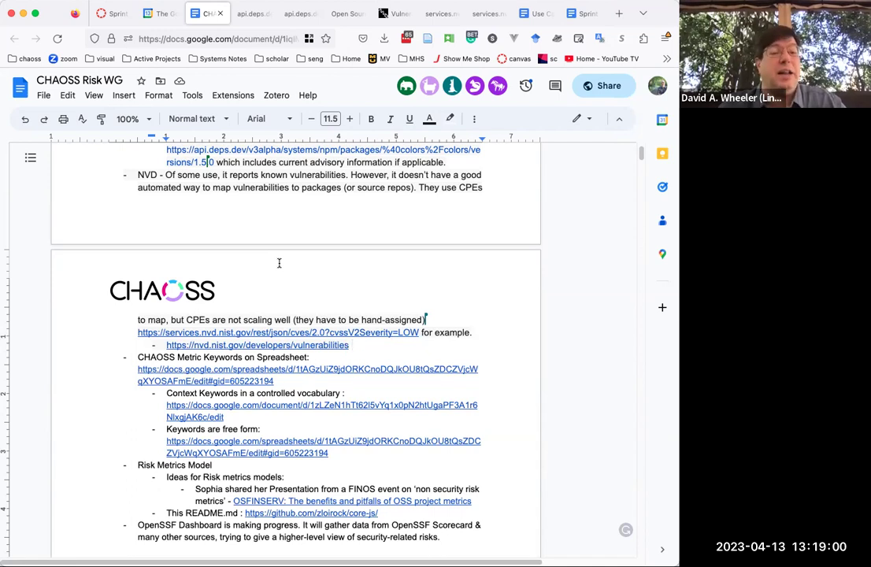
scroll(278, 263, up, 3)
scroll(278, 266, up, 3)
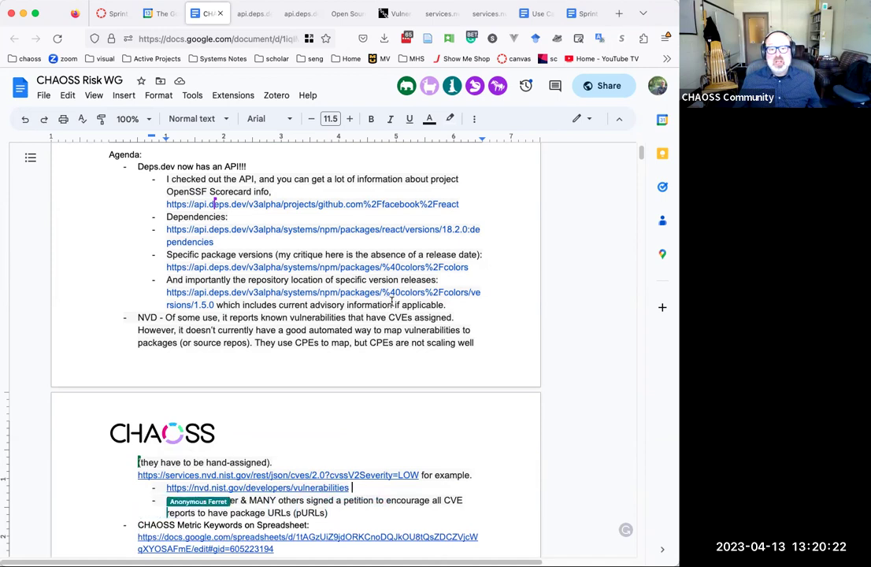
click(399, 305)
text(if)
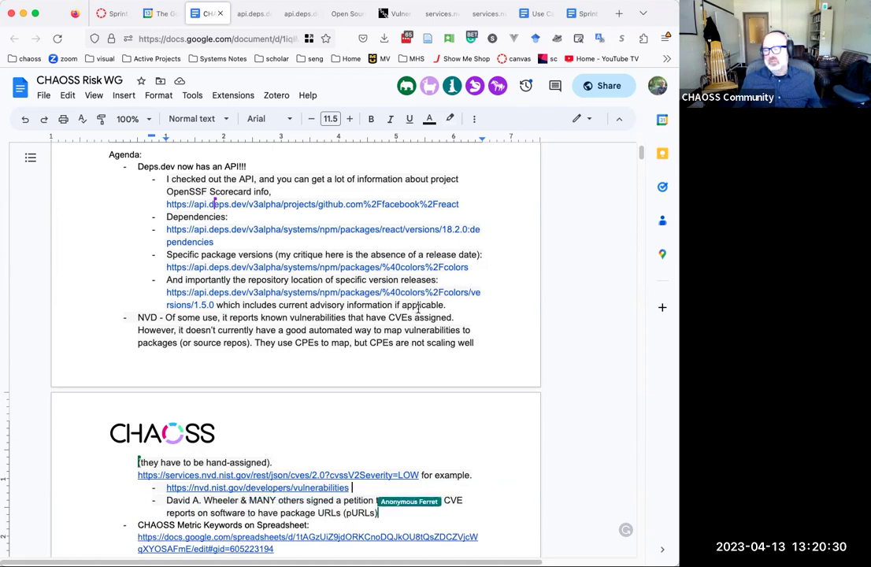
click(453, 305)
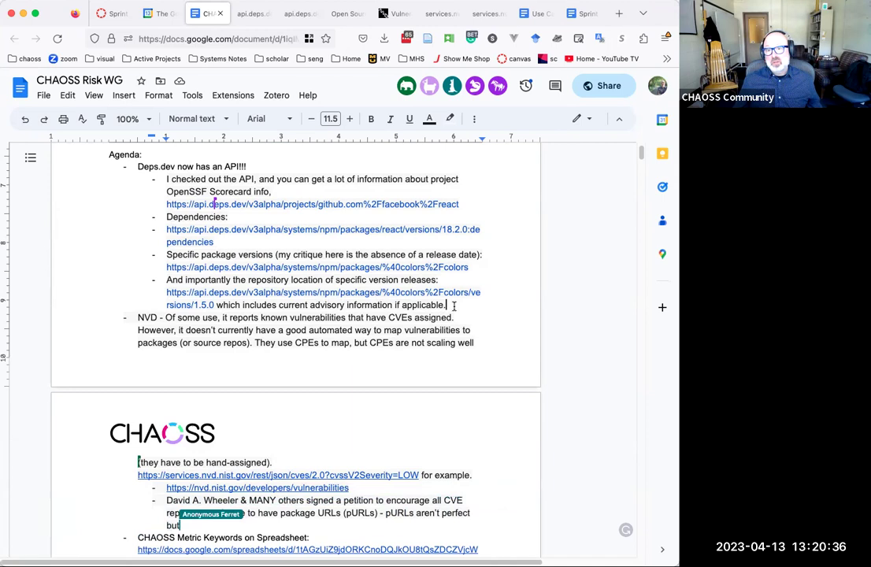
click(453, 305)
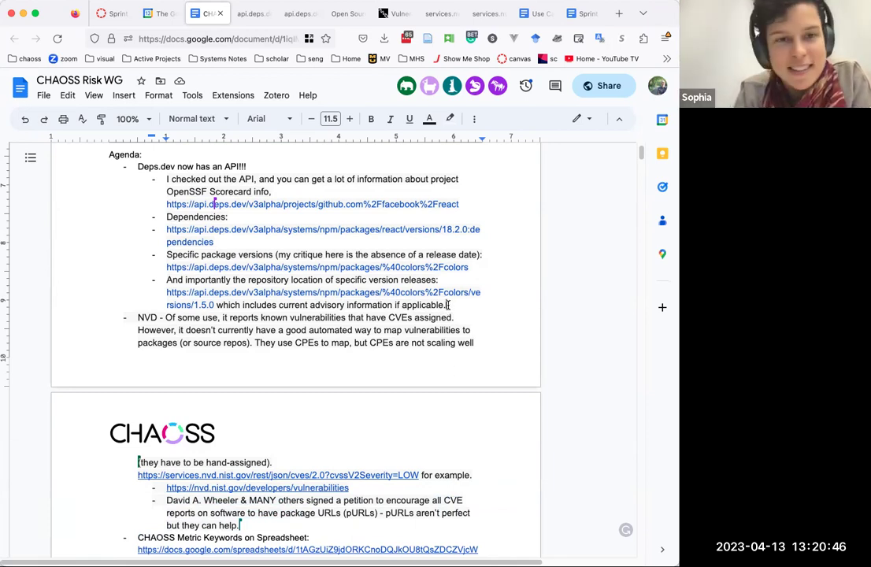
click(449, 304)
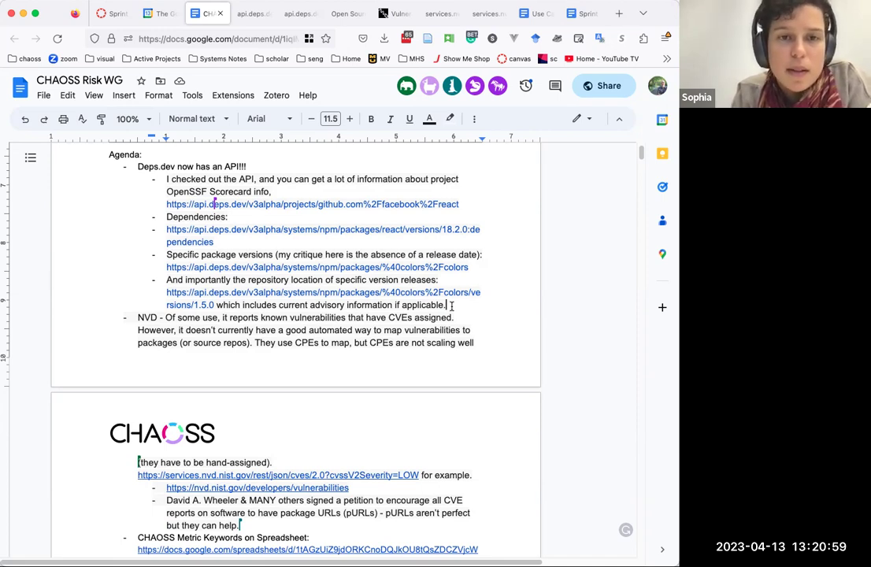
scroll(451, 307, up, 1)
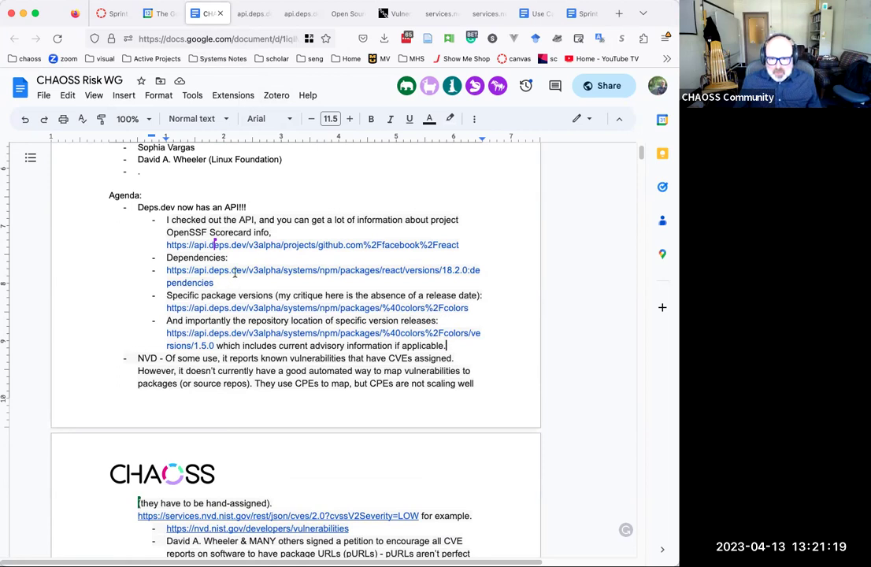
click(237, 307)
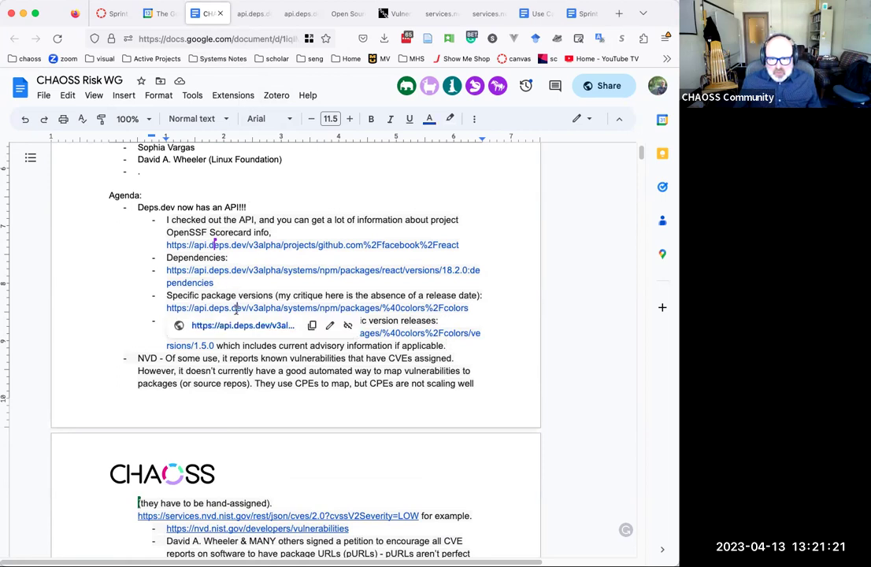
click(291, 325)
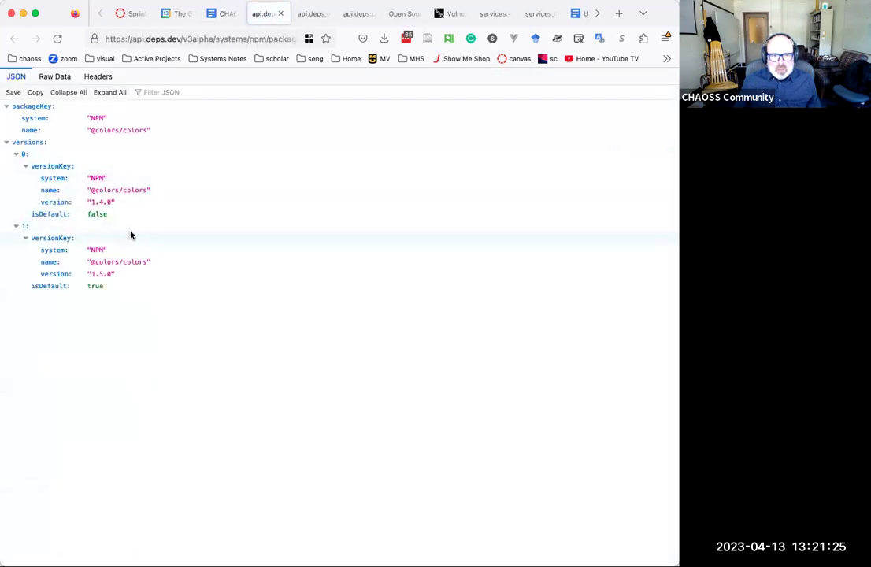
click(227, 14)
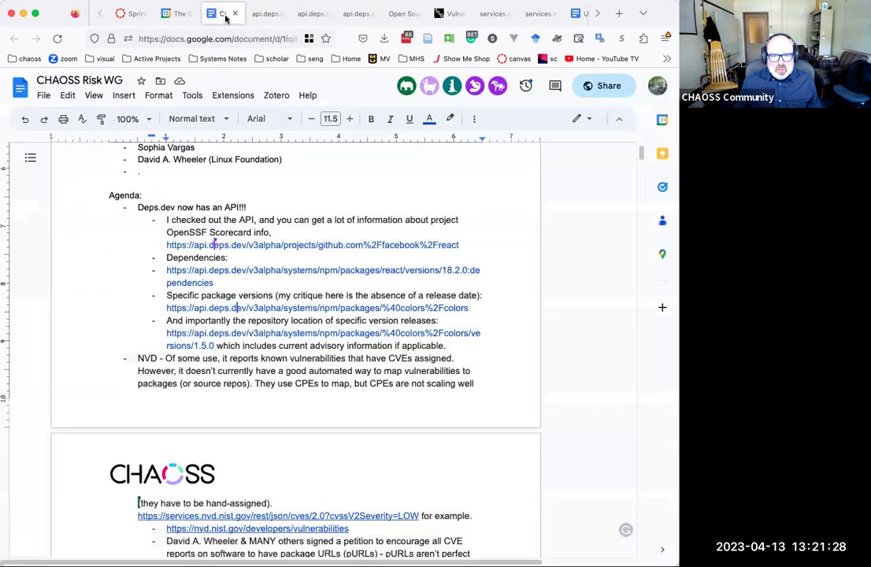
Open the notes' deps.dev dependencies link for react 18.2.0, inspect its nodes and edges, and return to the notes.
click(252, 270)
click(250, 298)
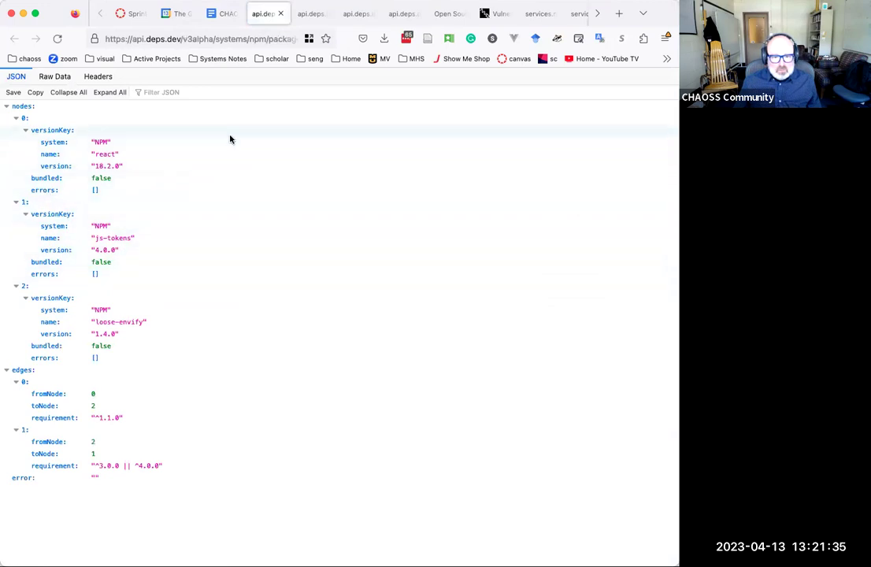
click(216, 24)
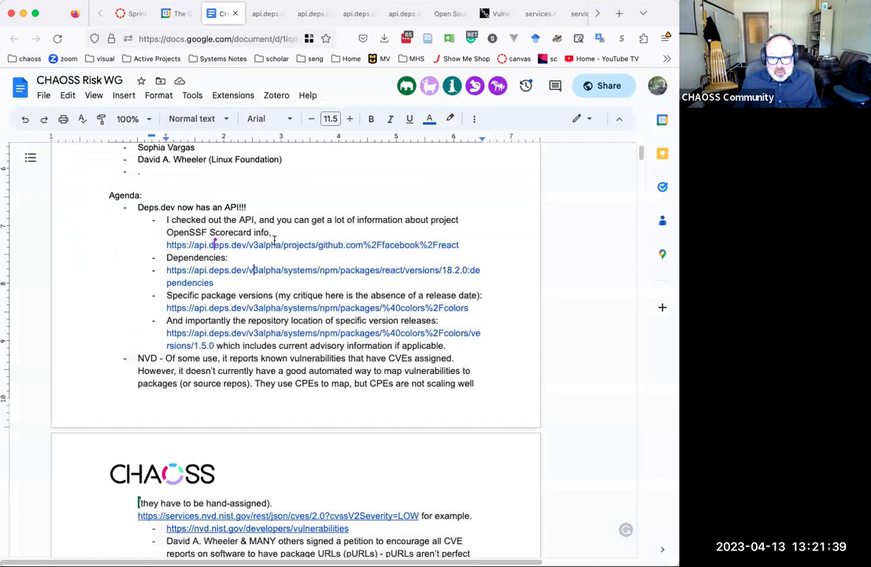
click(276, 339)
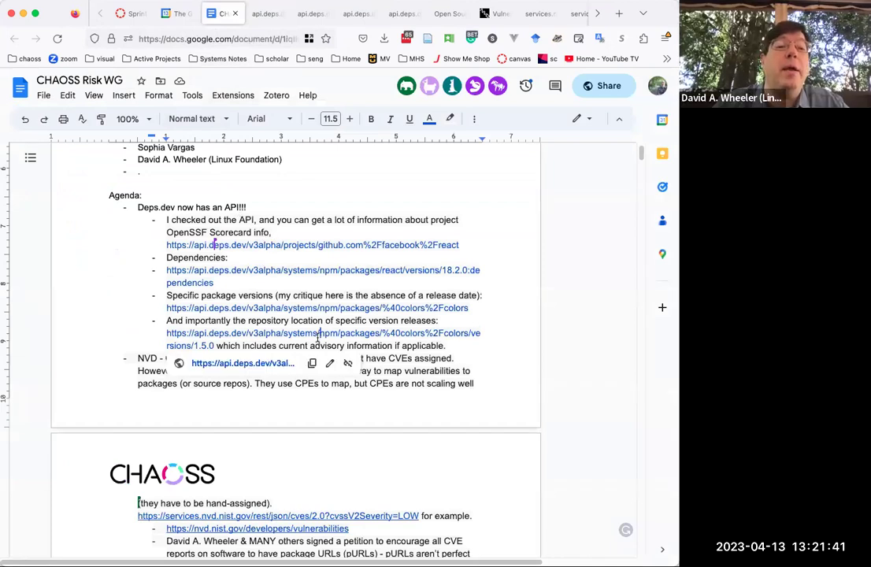
click(278, 363)
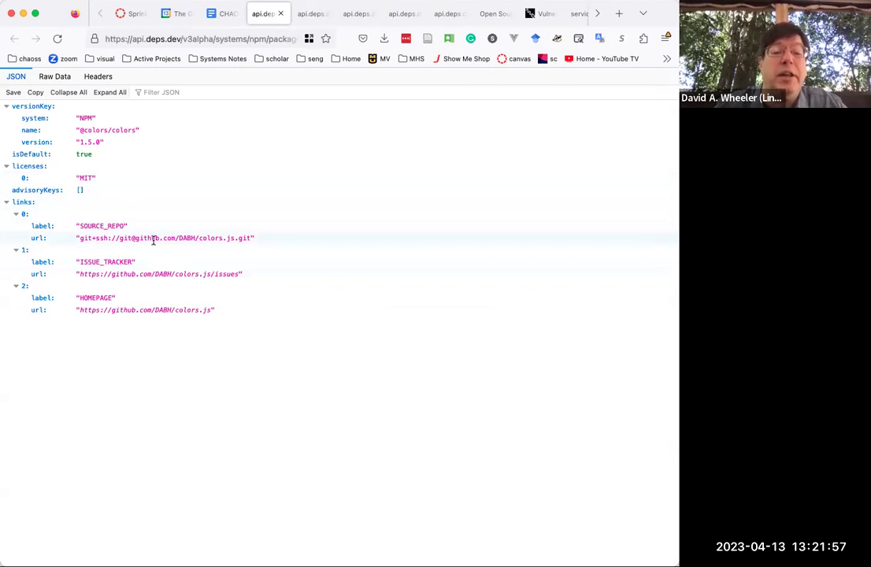
click(223, 15)
click(382, 384)
scroll(381, 389, down, 3)
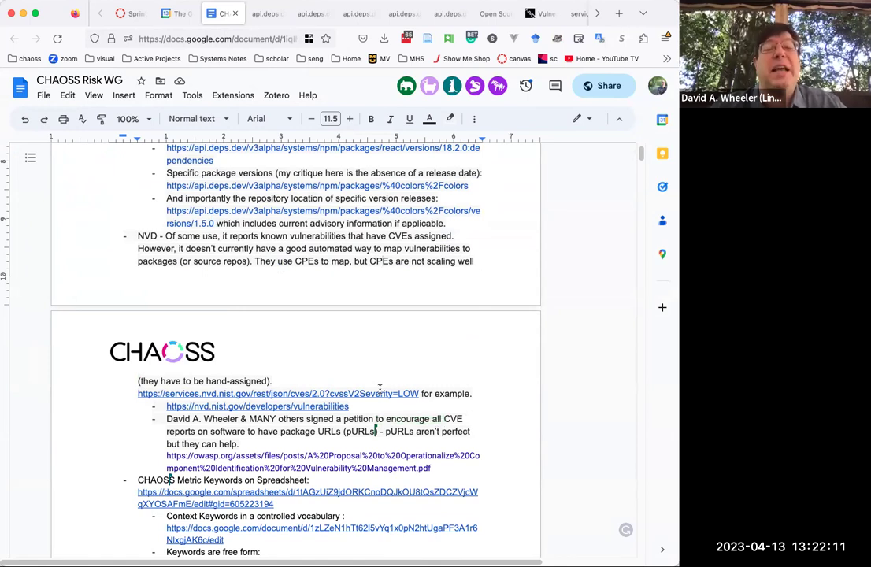
scroll(380, 388, up, 2)
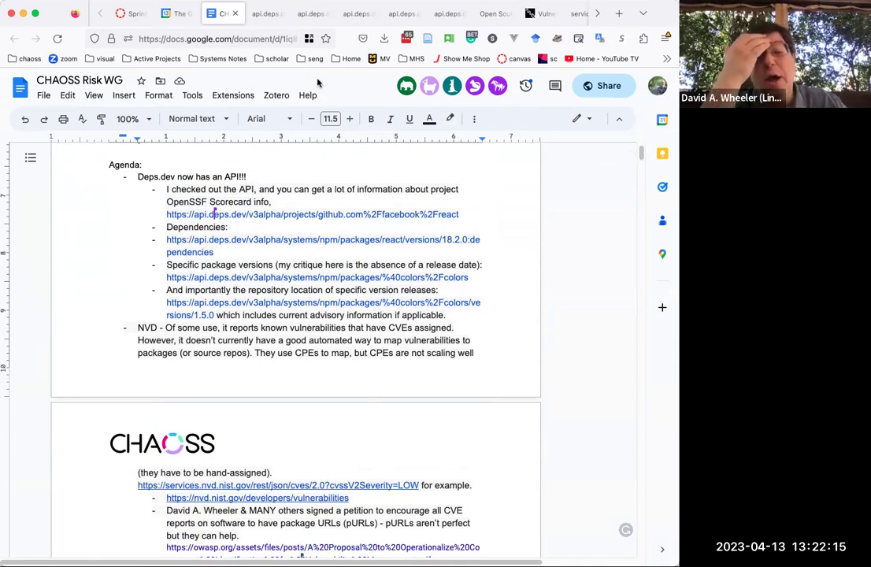
click(262, 17)
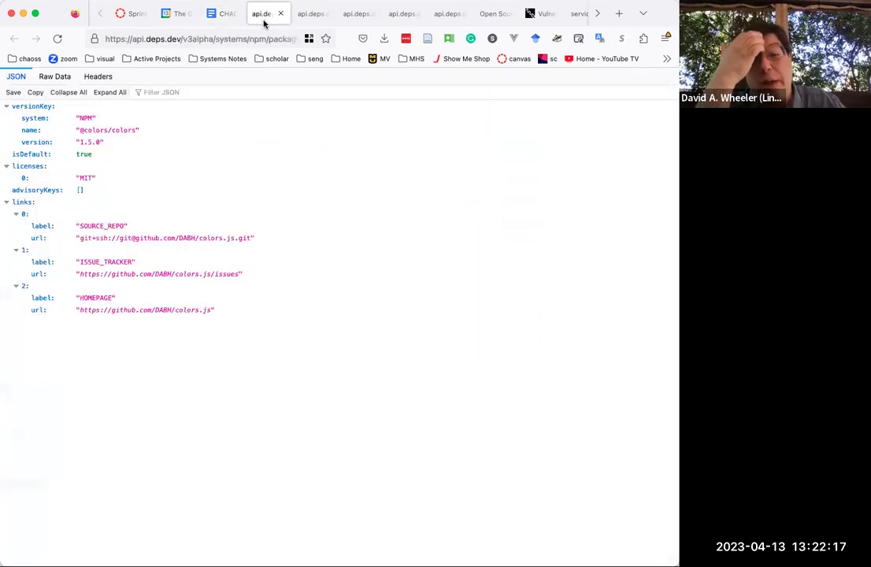
click(213, 238)
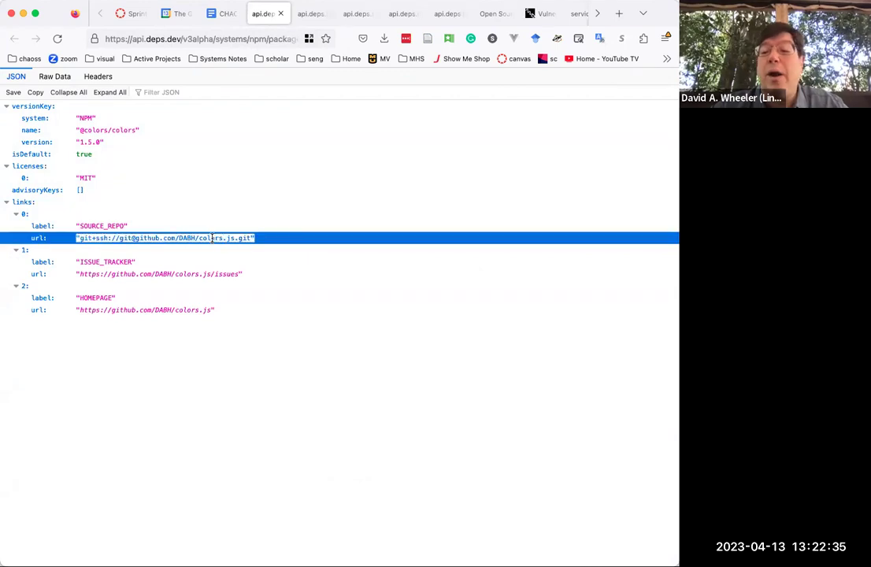
click(264, 240)
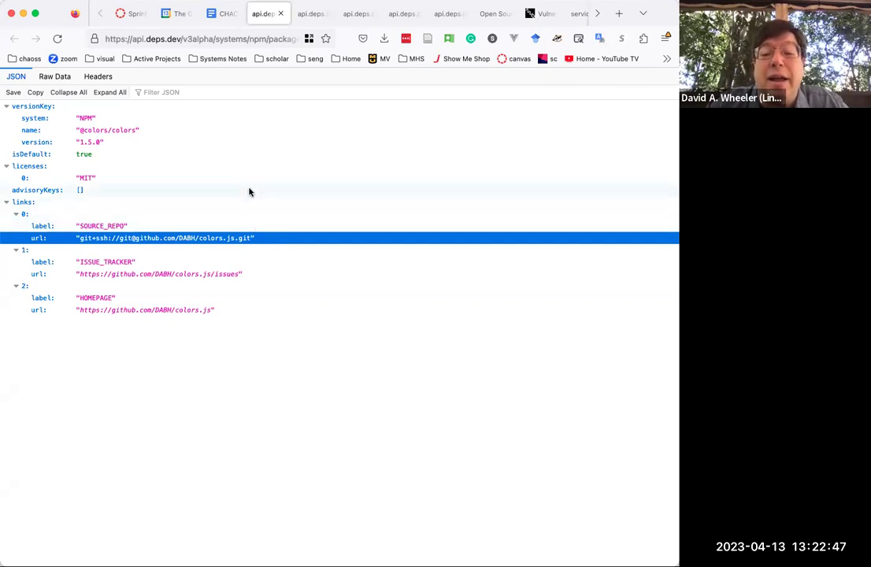
click(264, 39)
click(264, 39)
key(End)
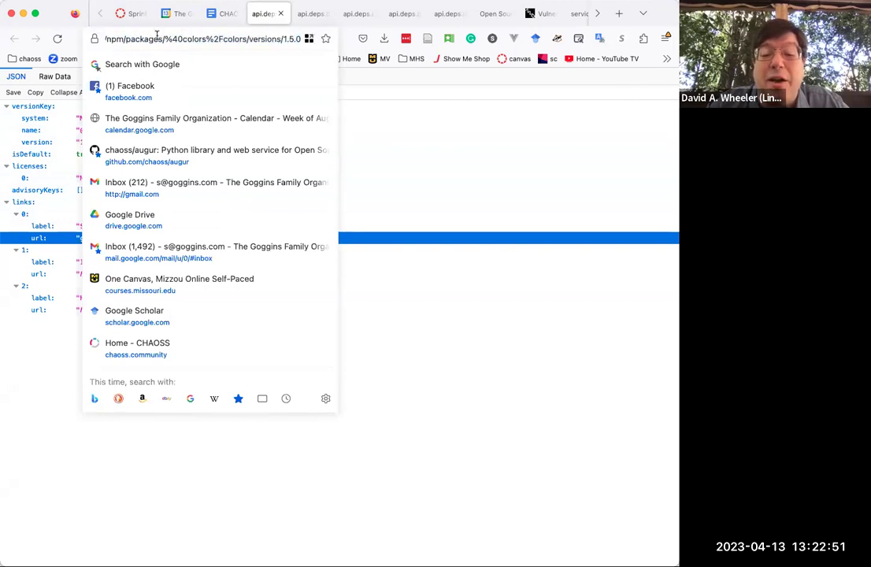
drag(164, 39, 305, 40)
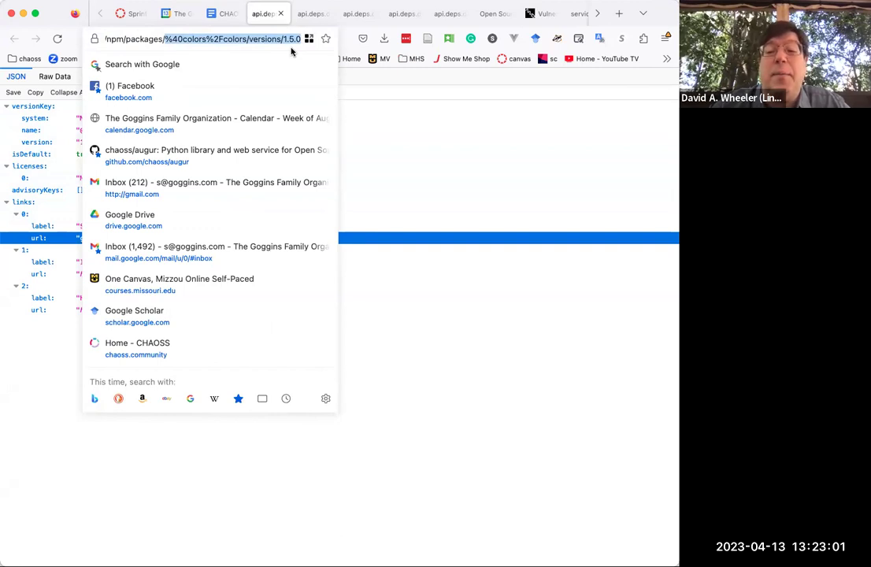
text(numpy)
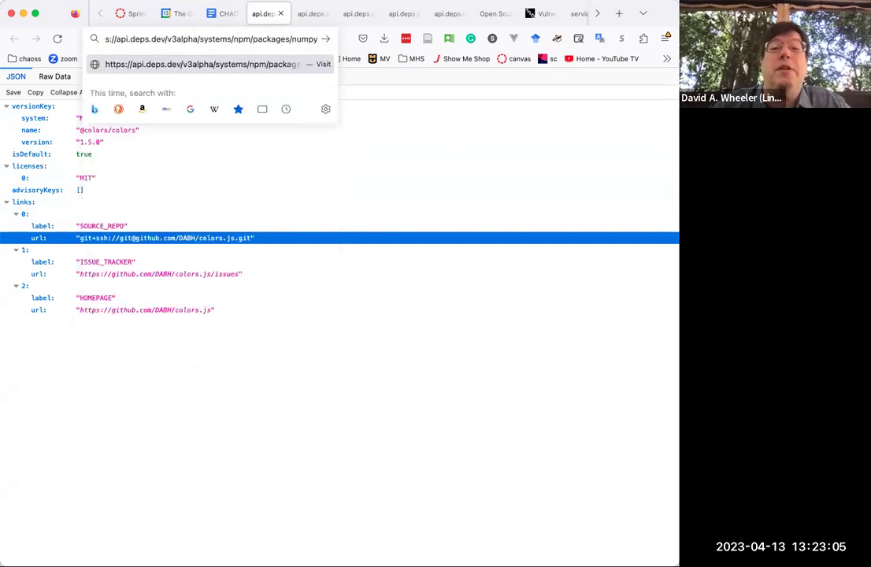
key(Return)
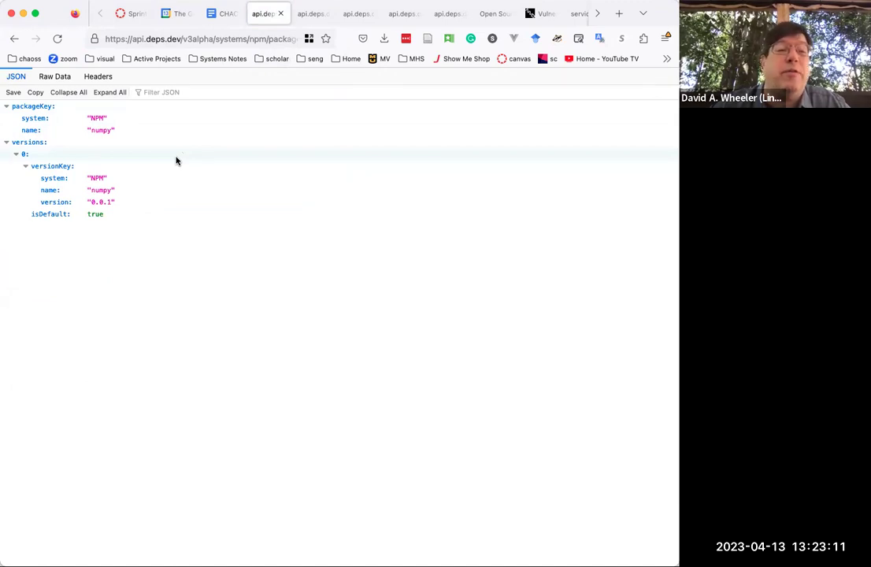
Switch the deps.dev request's package system to pypi and load the numpy package data.
click(255, 38)
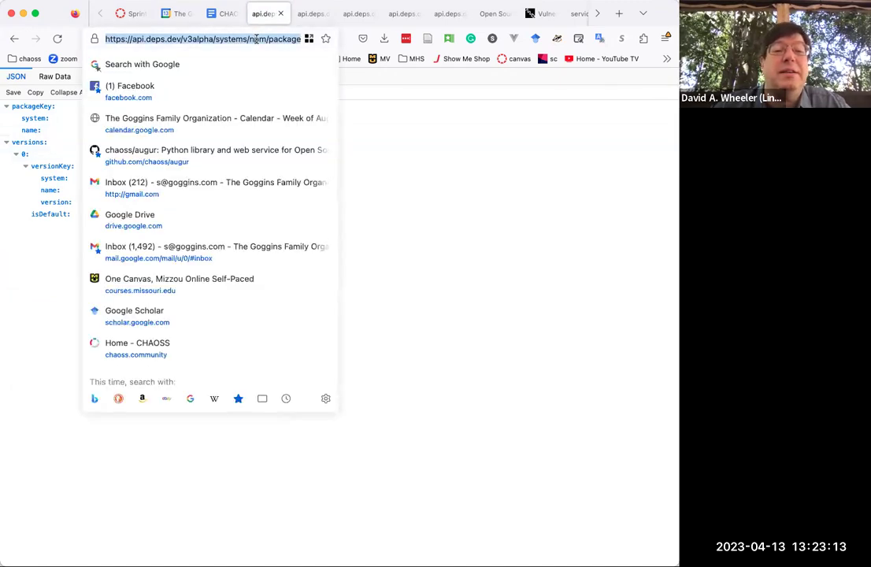
double_click(255, 38)
text(pypi)
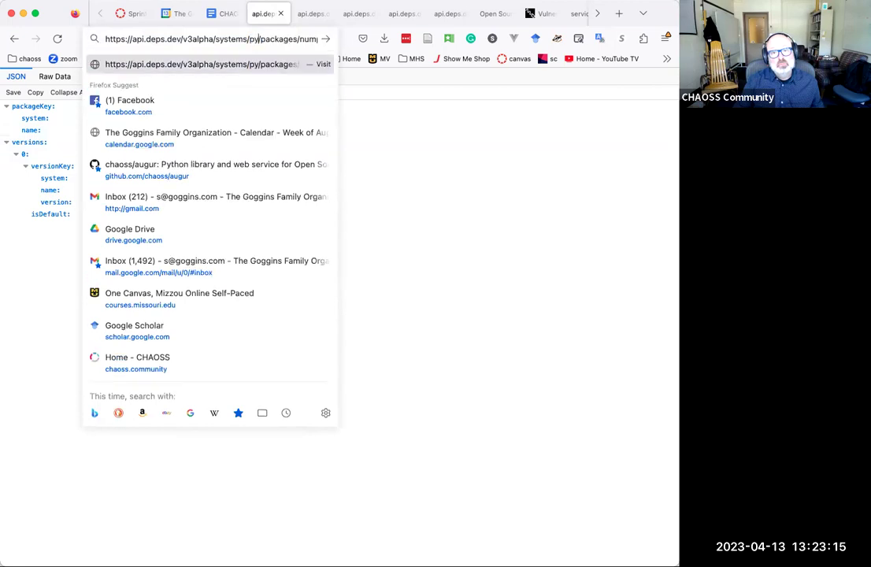
key(Return)
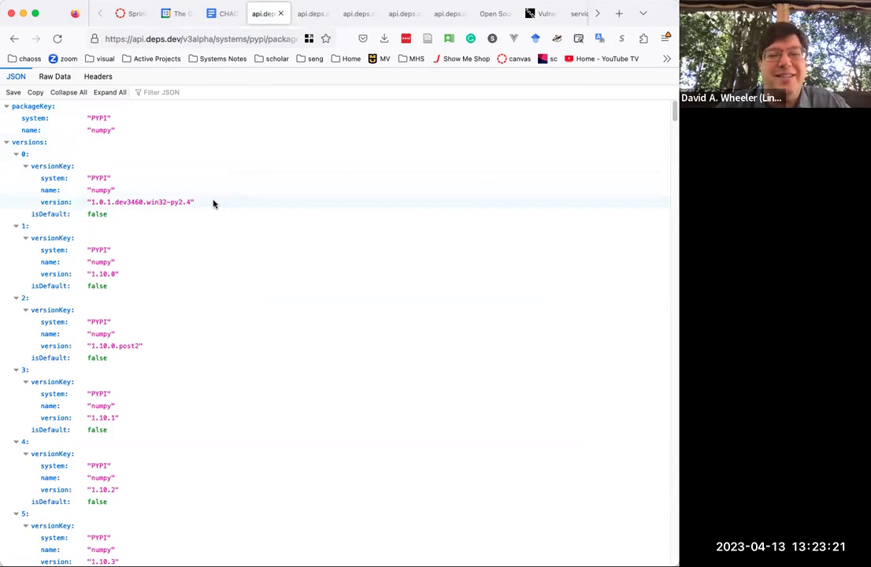
Examine the full list of numpy versions in the PyPI response and the system segment of its request URL.
scroll(214, 204, down, 1)
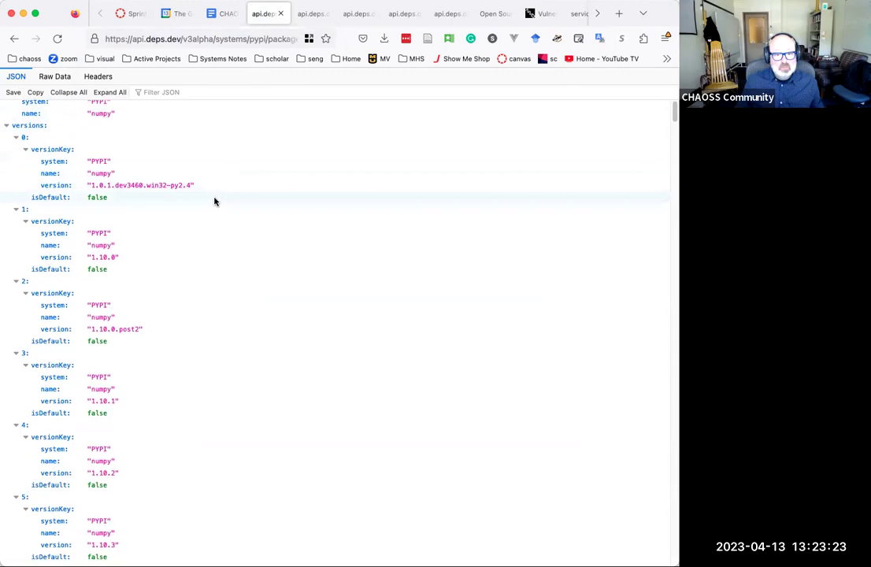
scroll(215, 203, down, 10)
scroll(216, 201, down, 15)
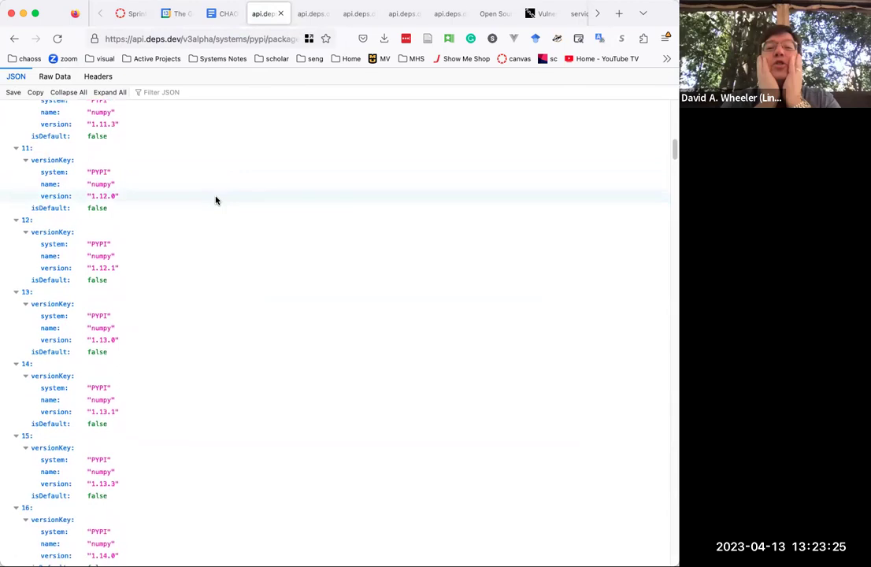
scroll(216, 201, down, 19)
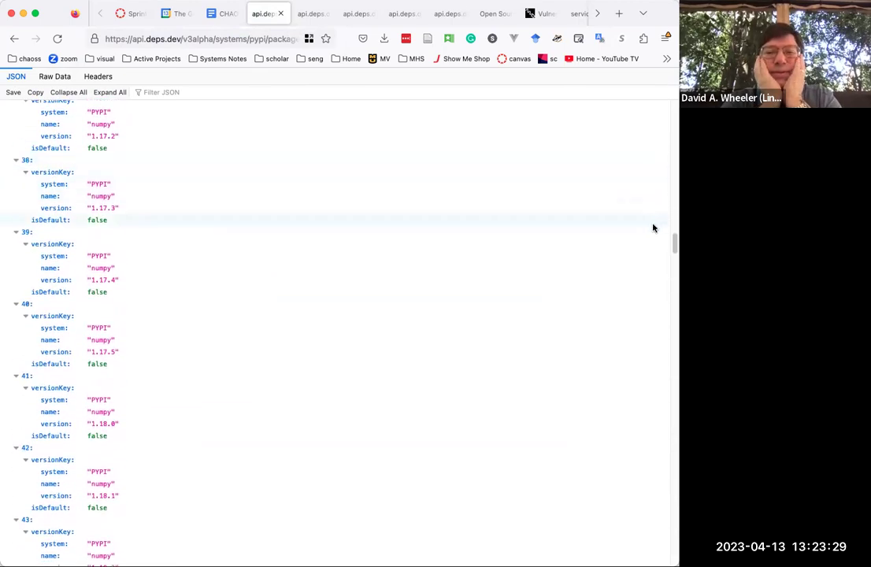
drag(675, 240, 674, 554)
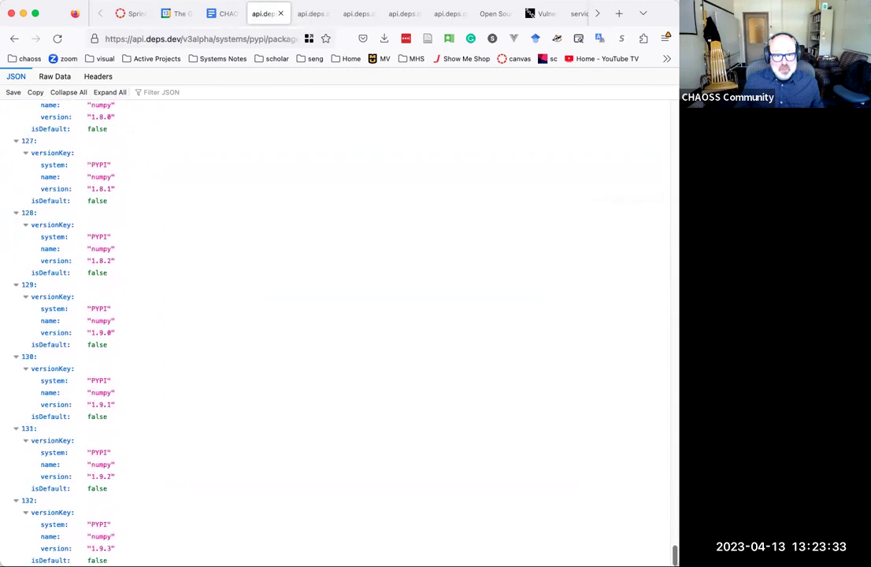
drag(674, 554, 315, 48)
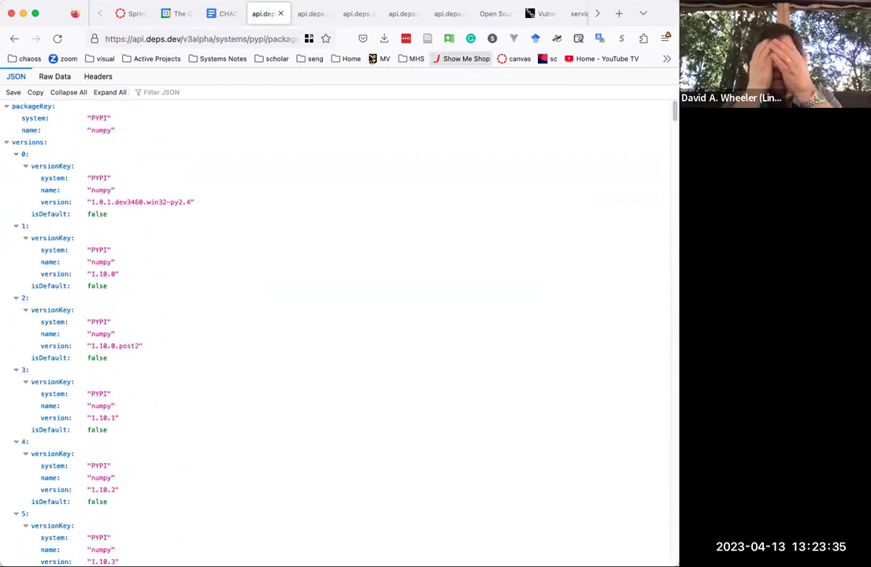
click(237, 33)
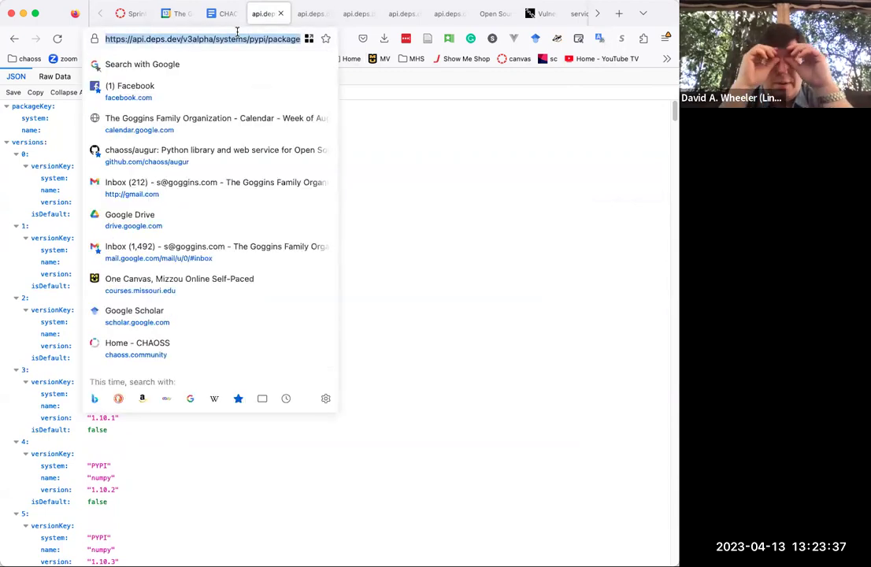
click(259, 38)
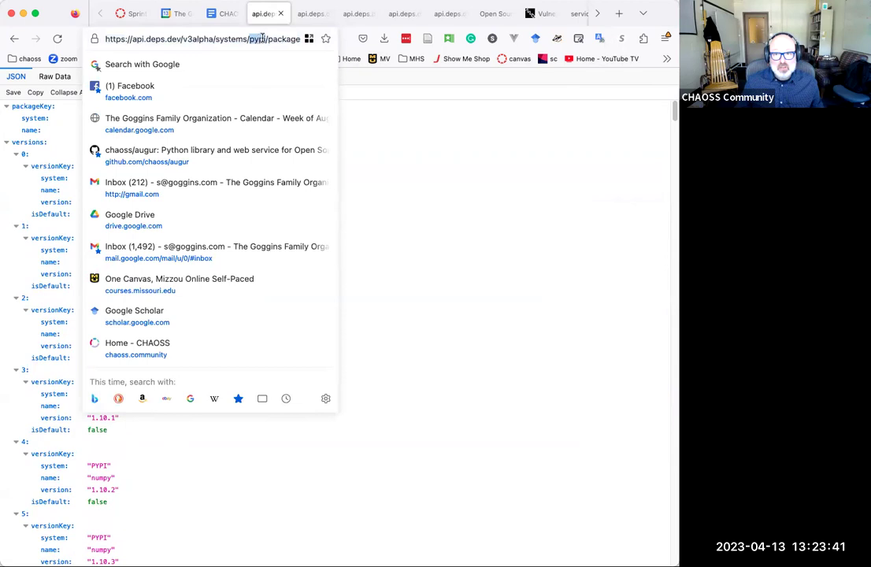
click(418, 132)
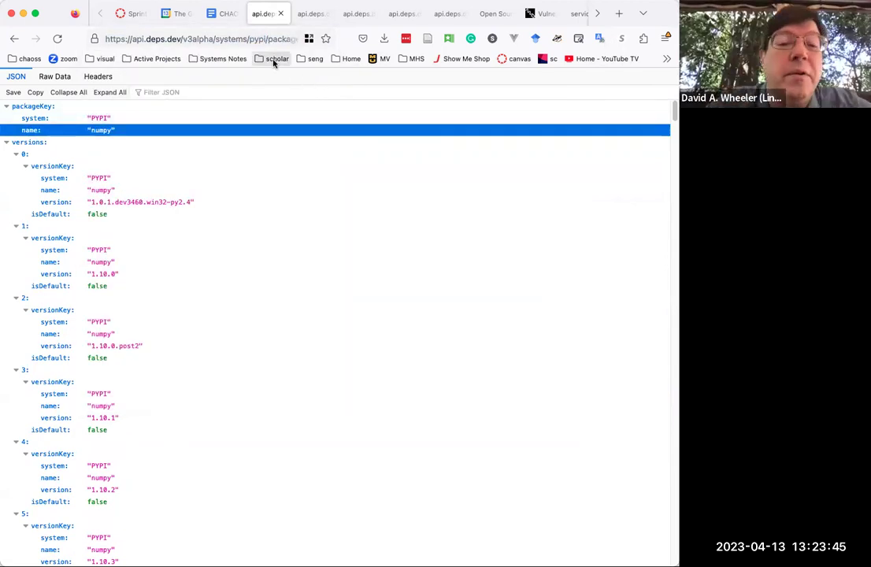
From the notes, open the OWASP PDF proposal on component identification for vulnerability management, and return to the notes.
click(227, 19)
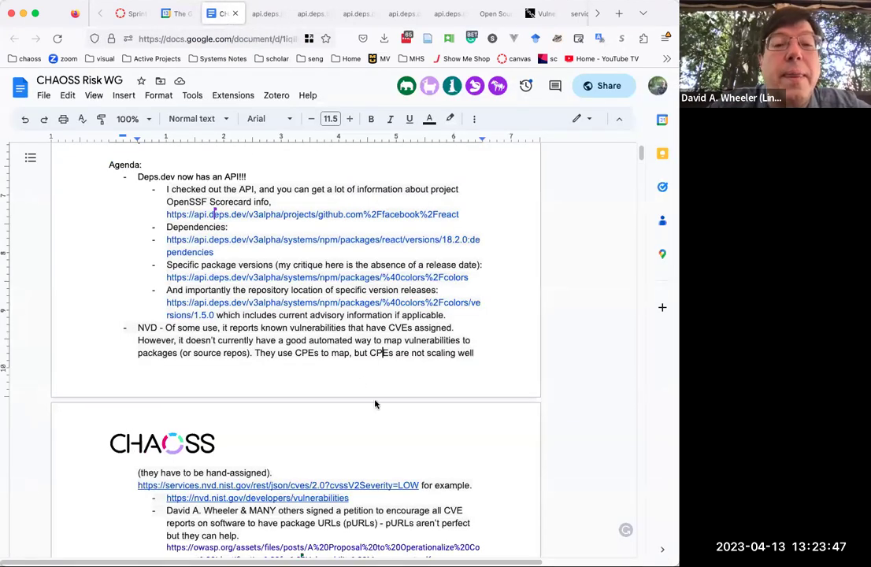
scroll(377, 402, down, 1)
click(288, 443)
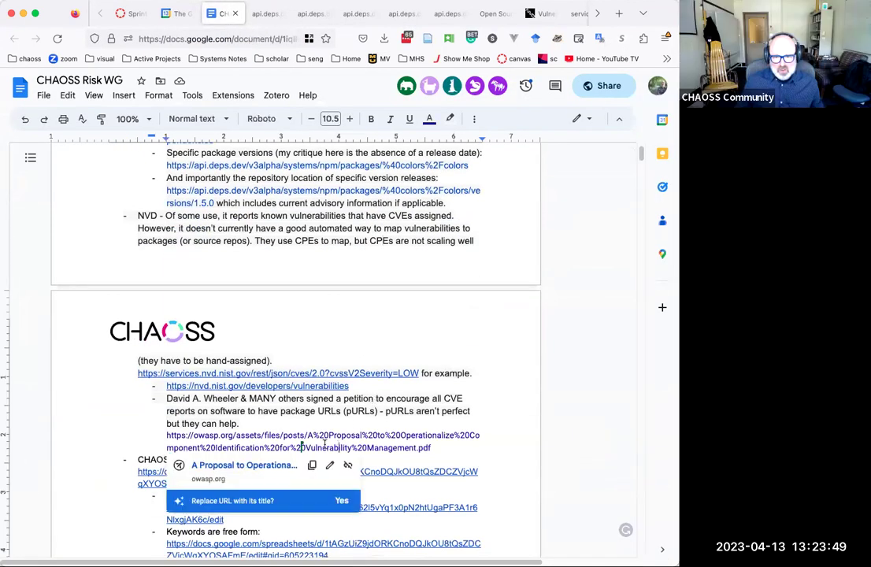
click(285, 466)
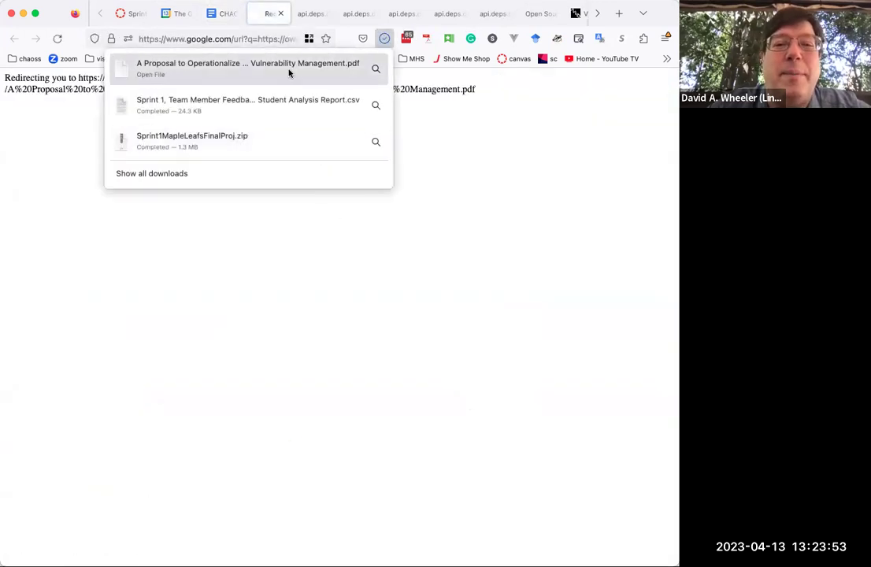
click(288, 71)
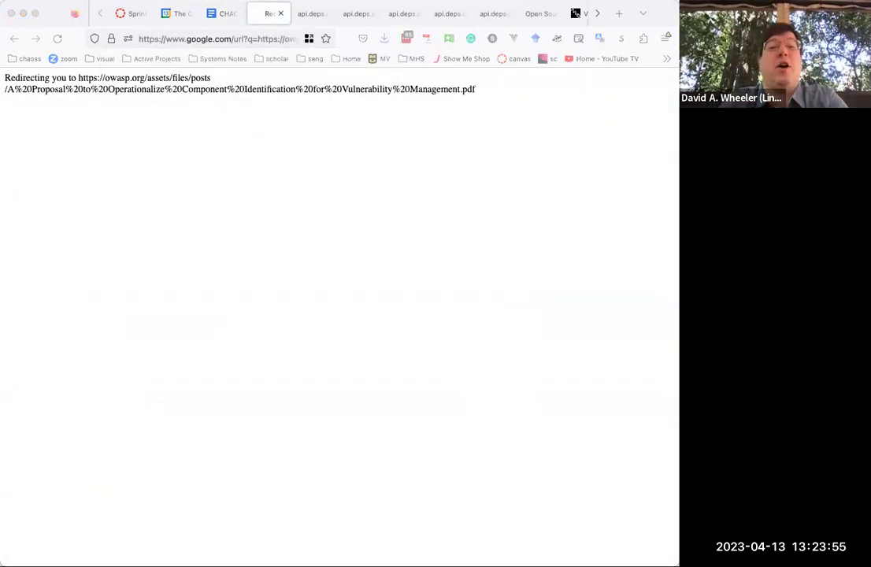
click(220, 212)
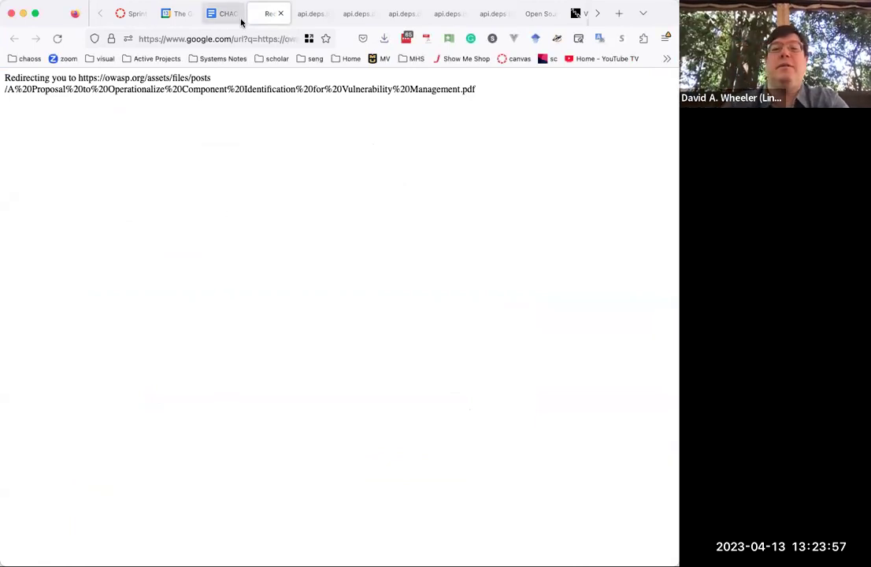
click(222, 14)
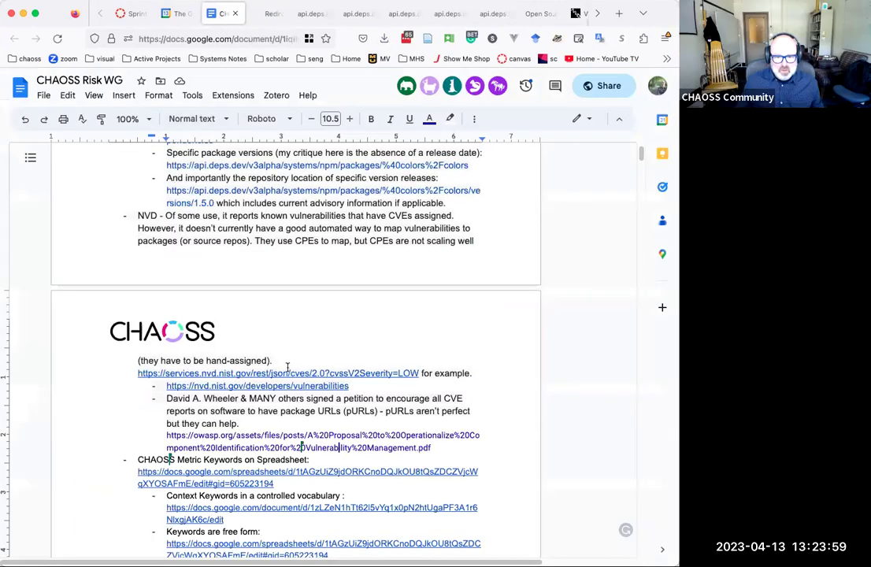
Review the agenda's Deps.dev, NVD and package URL petition items, and read on through the Metric Keywords and Risk Metrics Model items.
click(323, 436)
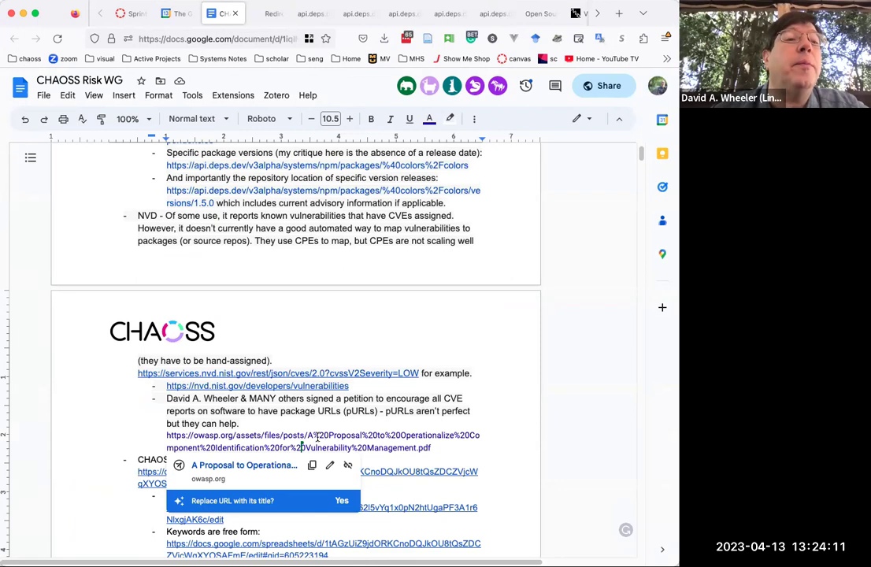
click(170, 458)
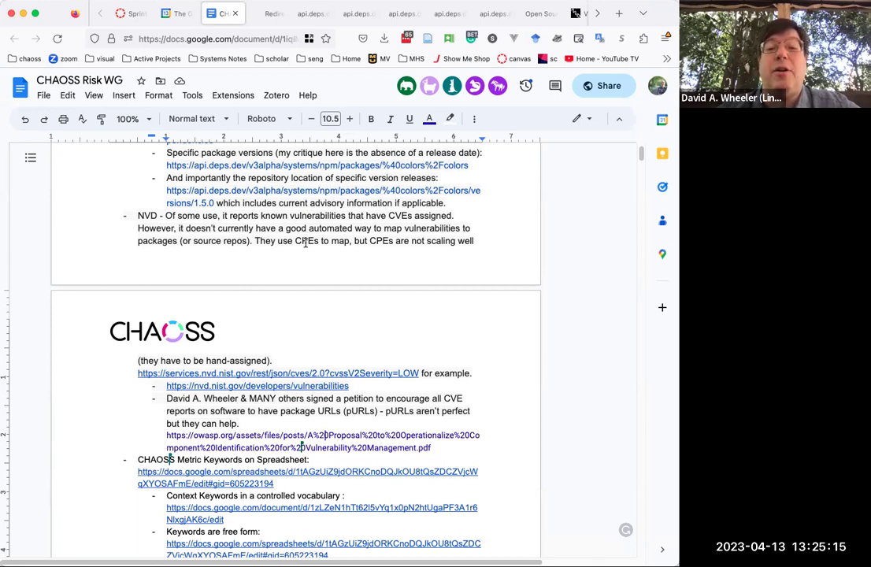
scroll(305, 243, down, 3)
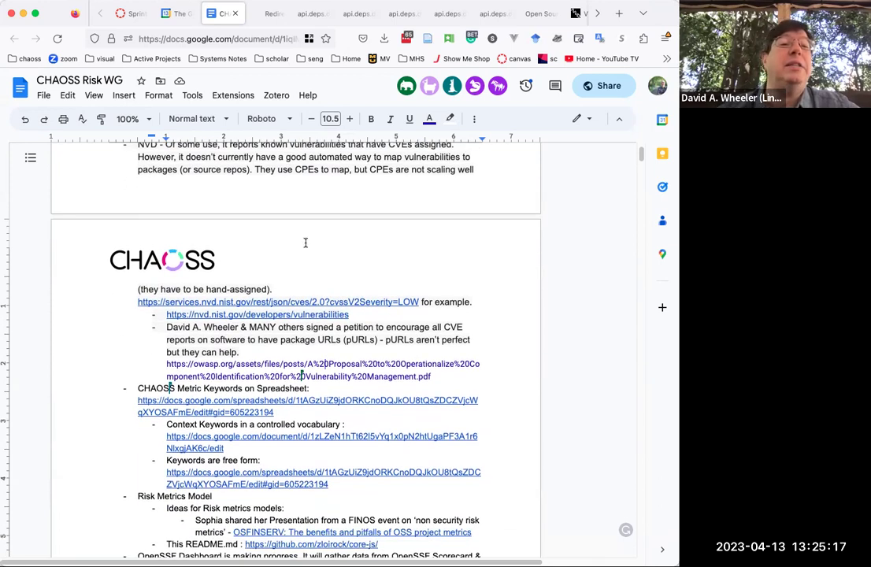
scroll(305, 242, up, 3)
scroll(306, 242, up, 3)
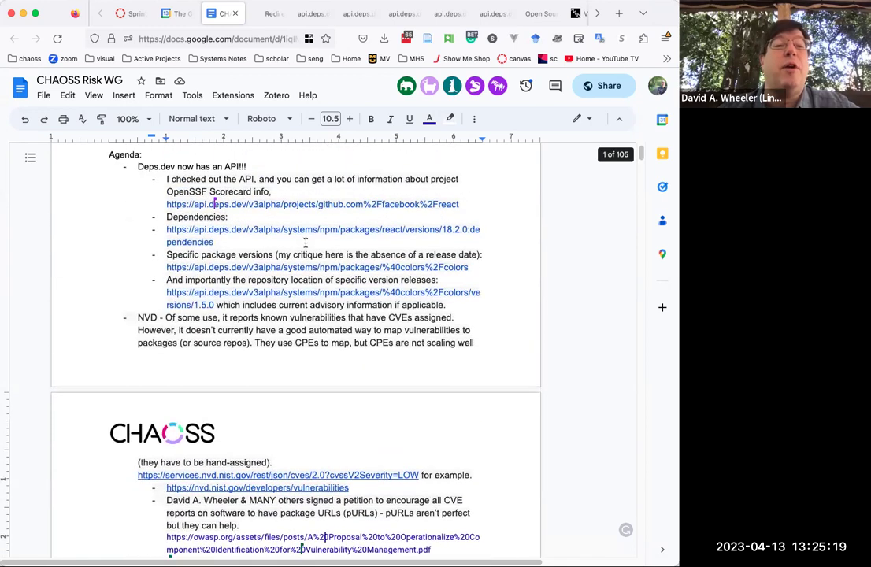
scroll(305, 242, up, 2)
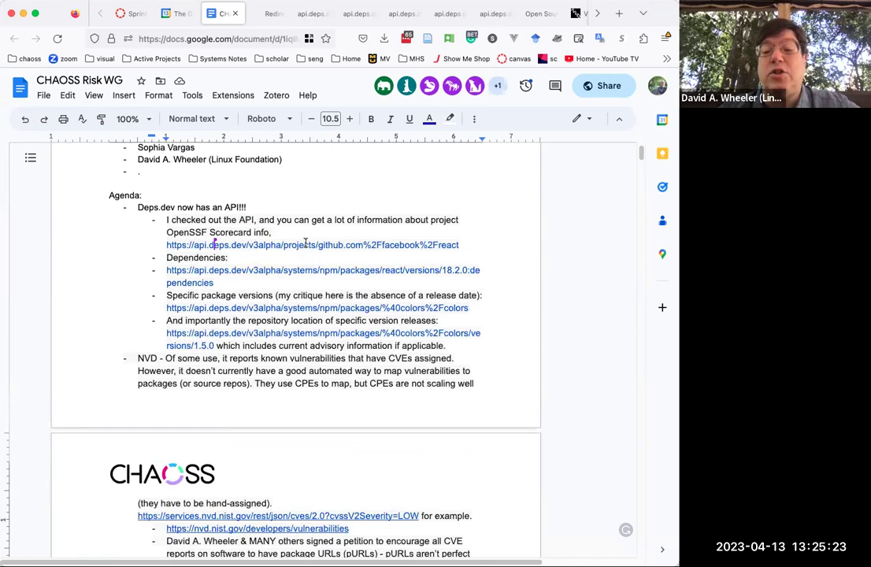
scroll(305, 242, down, 4)
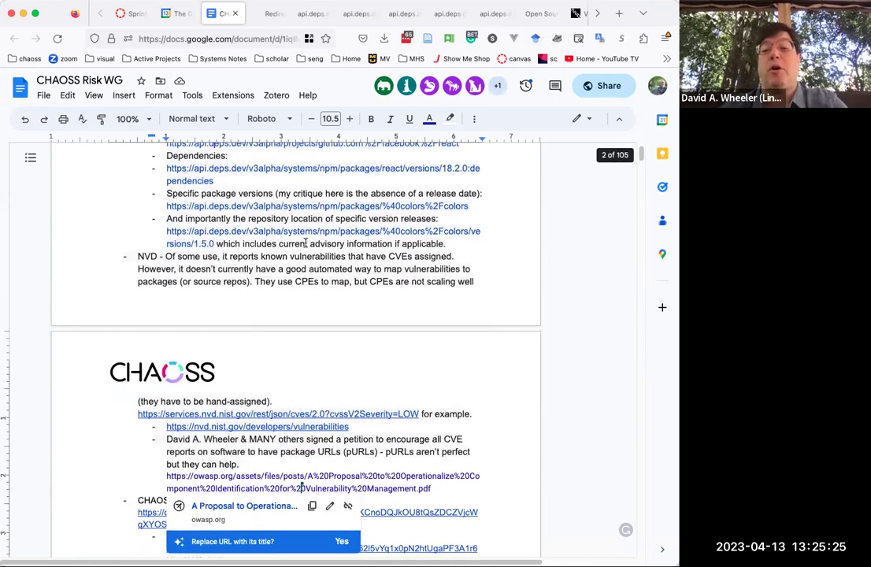
scroll(306, 243, down, 3)
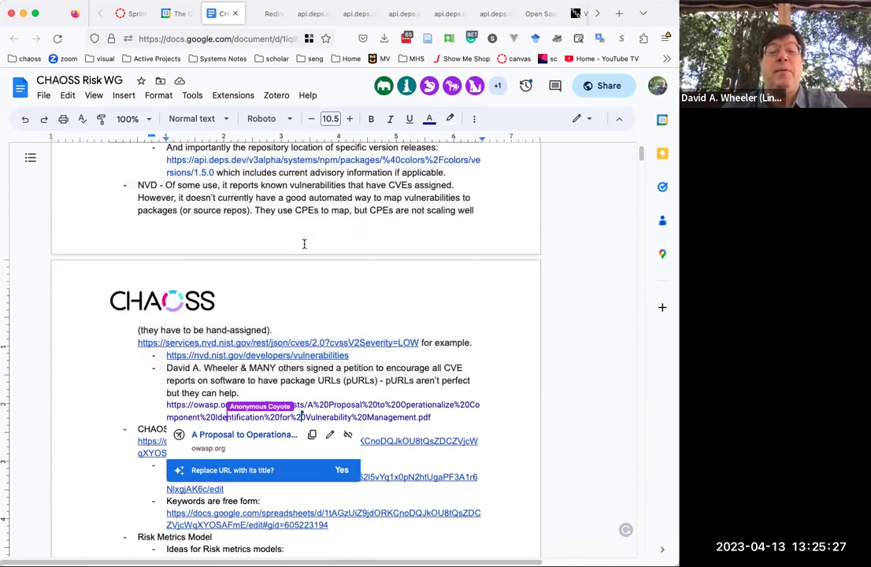
click(274, 392)
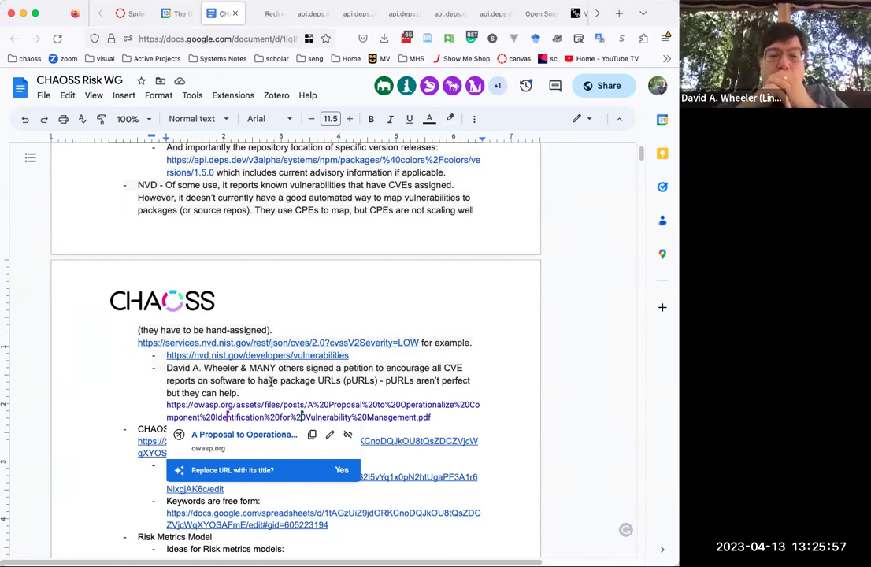
click(268, 379)
scroll(269, 379, down, 3)
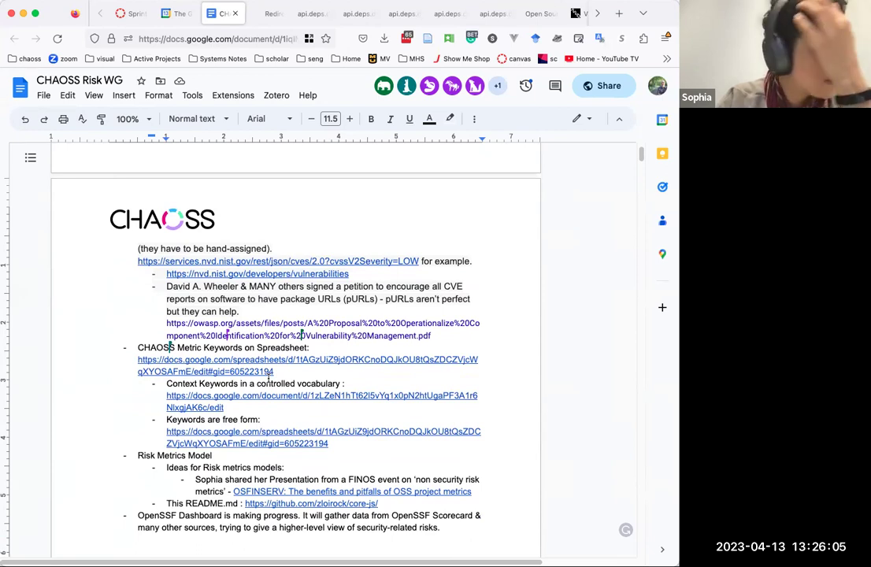
scroll(269, 378, down, 1)
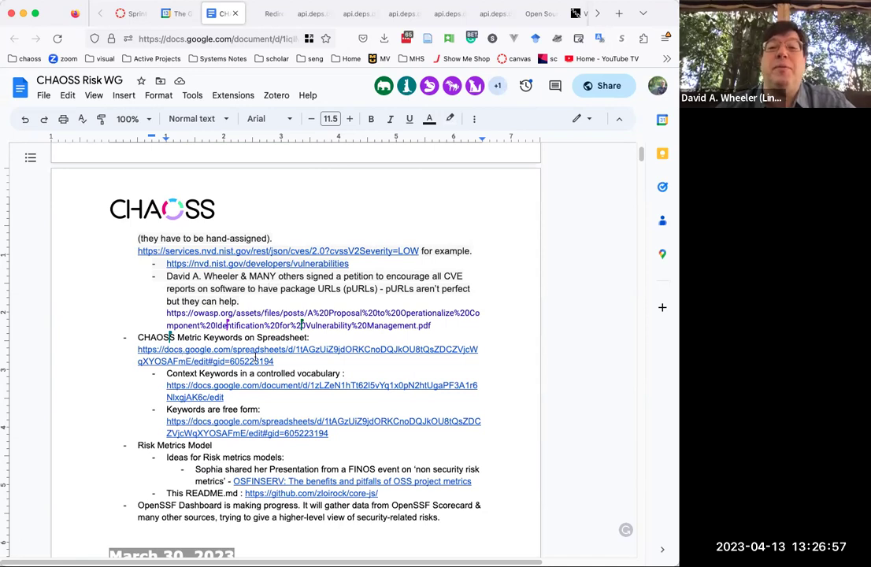
Re-read the agenda's Deps.dev, NVD and package URL petition items above the CHAOSS Metric Keywords item.
scroll(256, 356, up, 1)
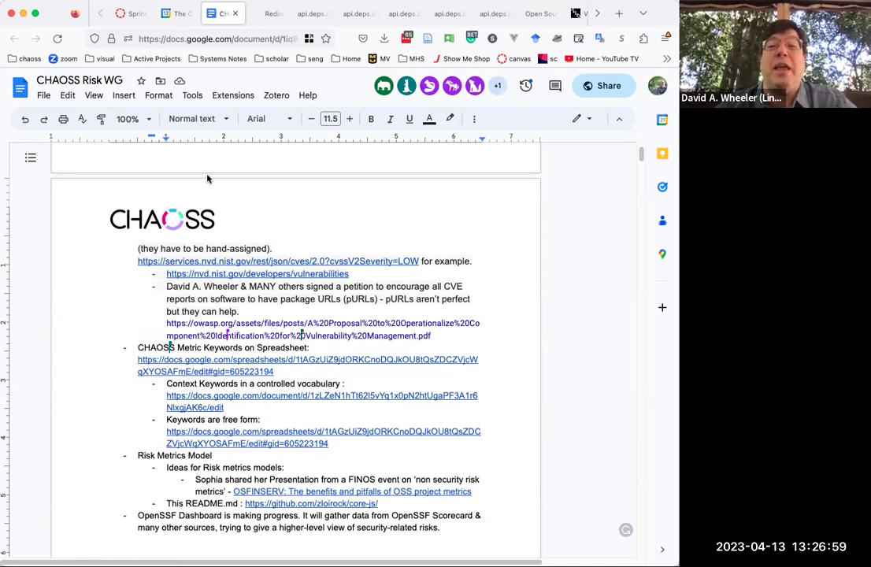
scroll(209, 175, up, 3)
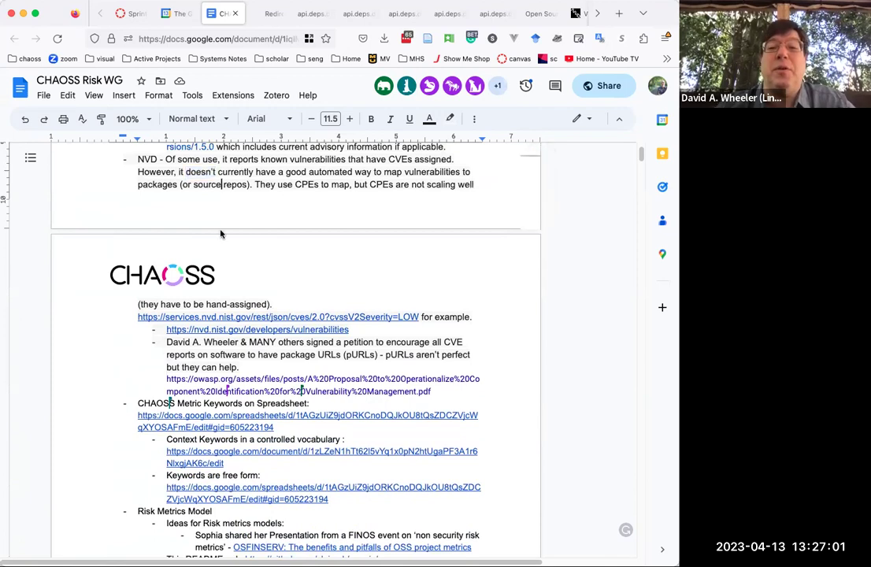
scroll(221, 229, down, 4)
scroll(223, 234, up, 3)
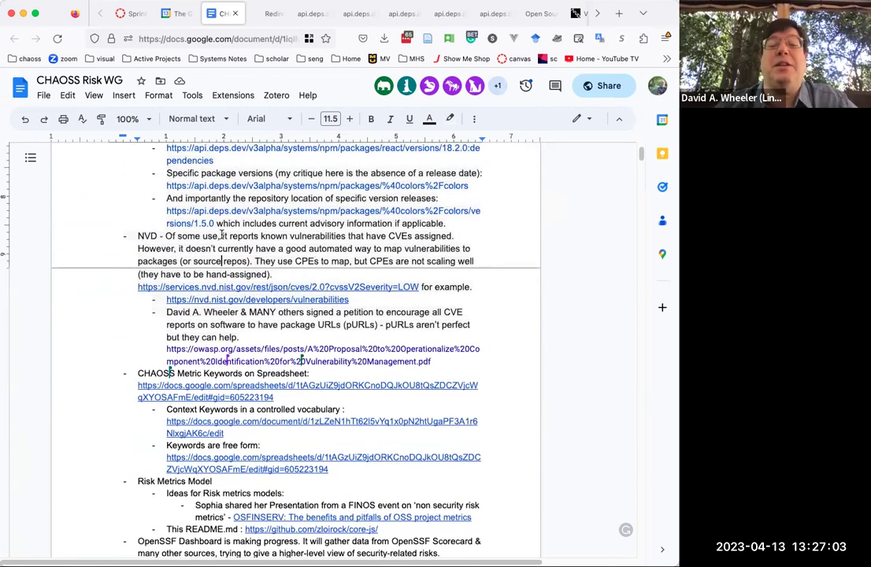
scroll(222, 235, up, 3)
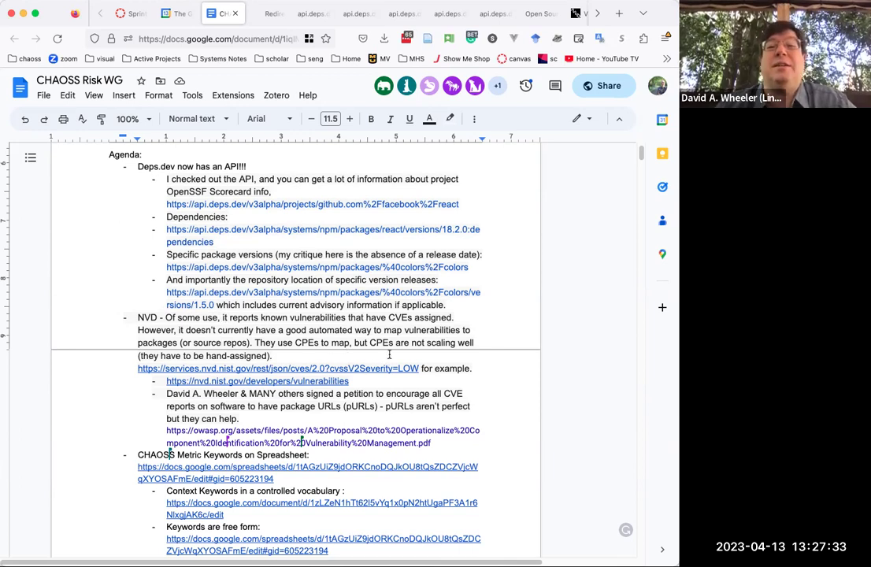
scroll(389, 356, down, 1)
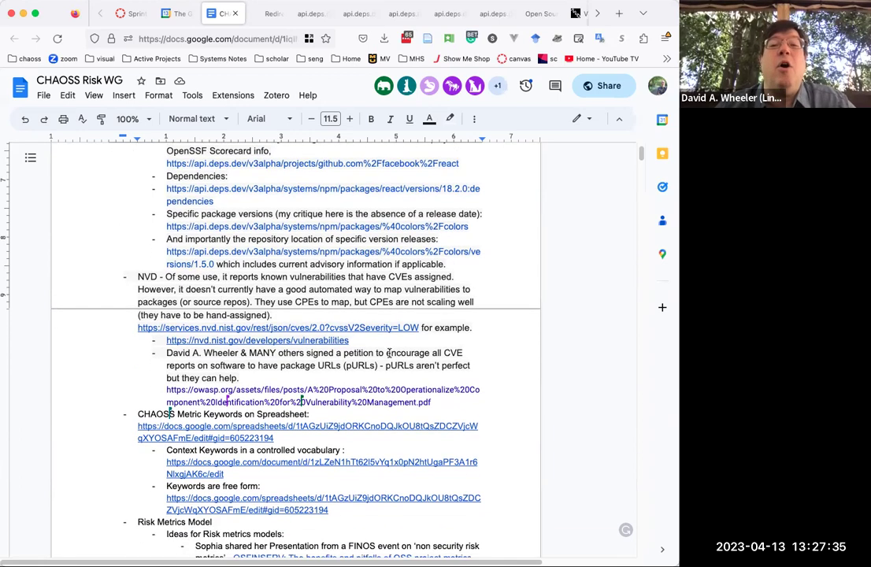
Move the Risk Metrics Model item with all its sub-items to directly above the CHAOSS Metric Keywords on Spreadsheet item.
scroll(389, 355, down, 2)
click(139, 451)
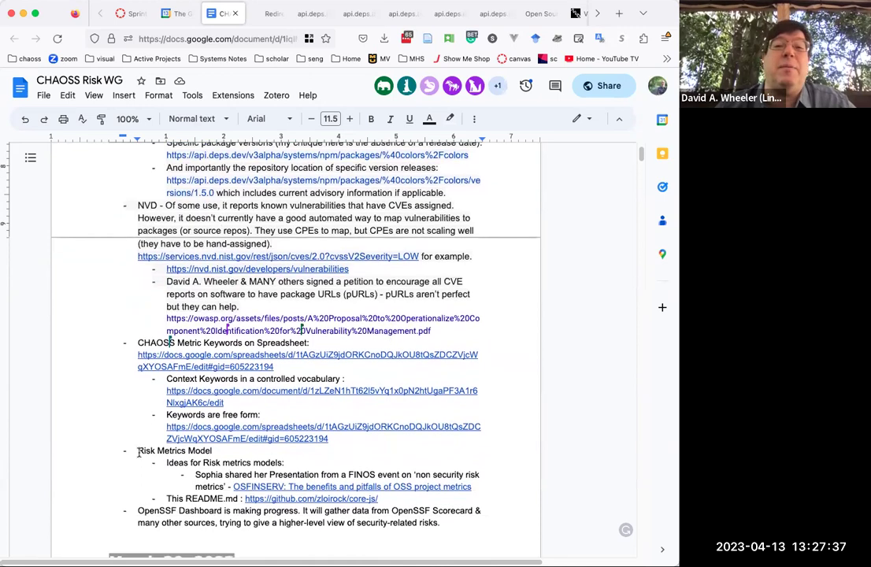
drag(156, 453, 395, 498)
key(super+c)
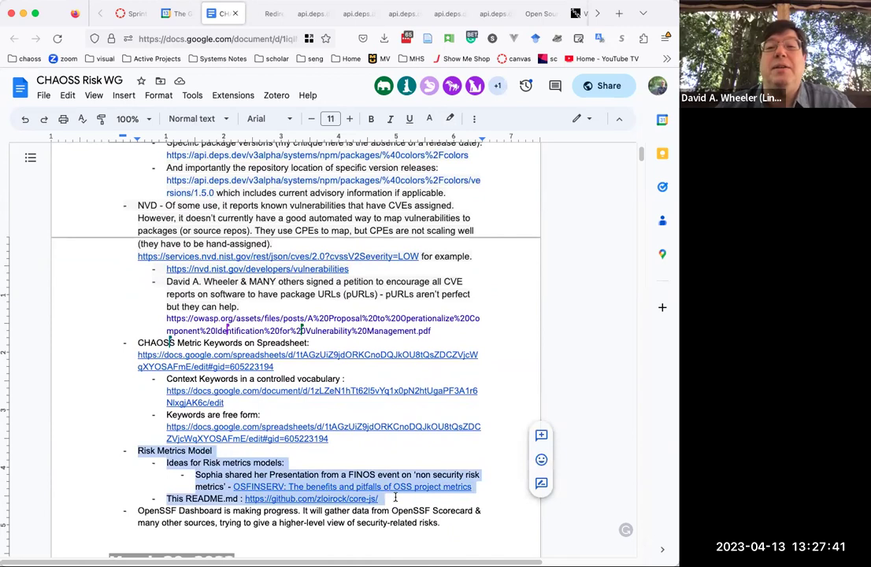
key(BackSpace)
scroll(417, 425, up, 1)
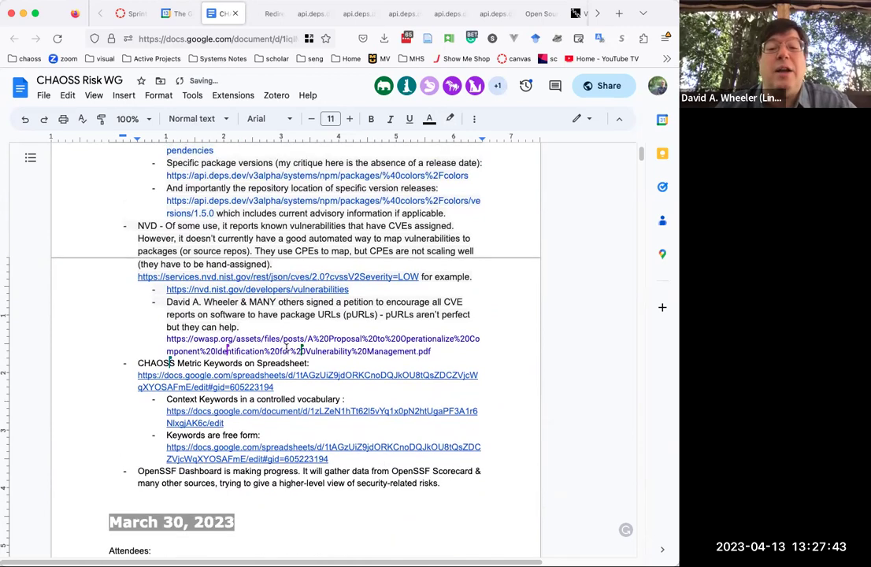
click(438, 353)
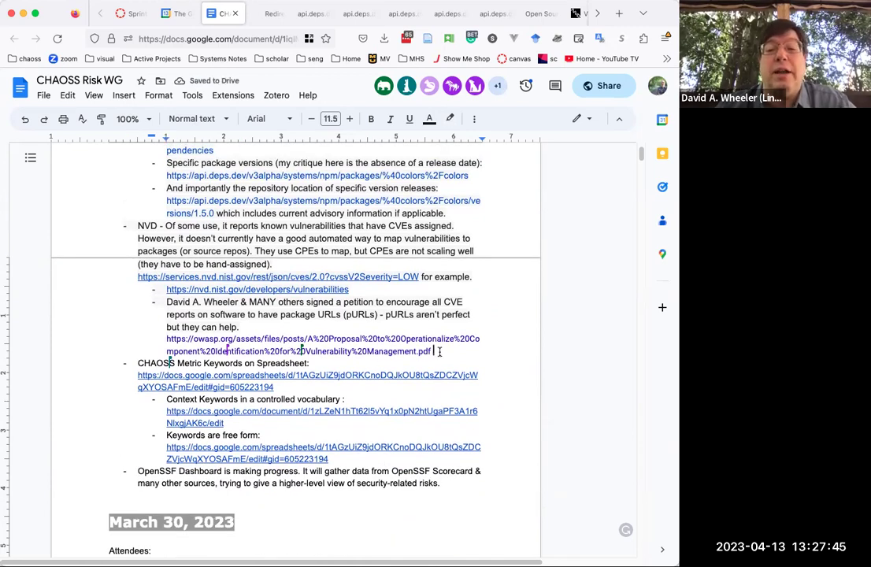
key(Return)
key(shift+Tab)
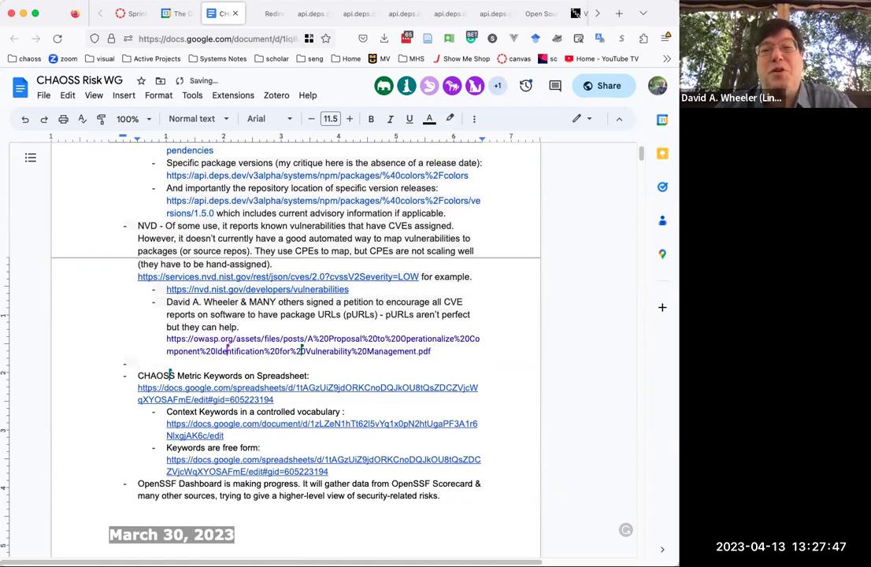
key(super+v)
key(BackSpace)
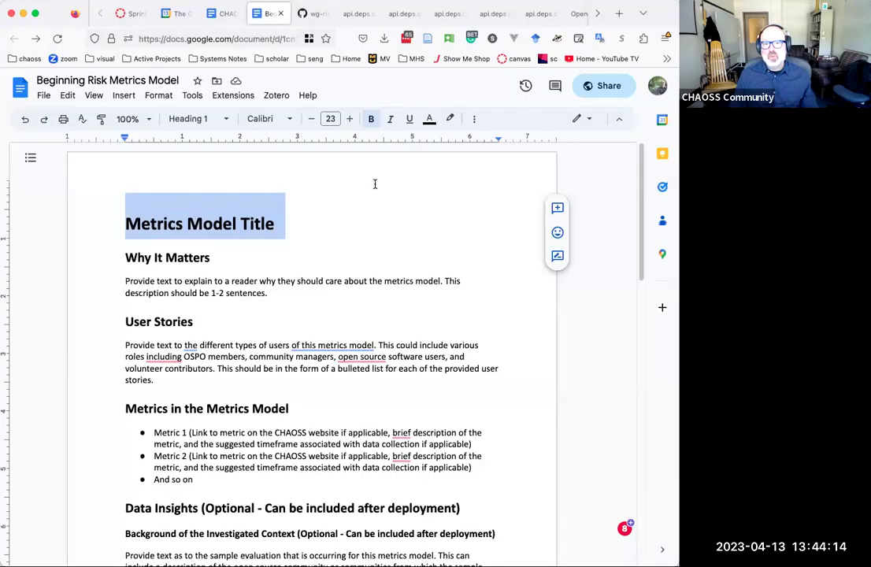
Return from the Beginning Risk Metrics Model document to the CHAOSS Risk WG notes and add an "OpenSSF Relationship" item below OSV Mappings.
click(261, 223)
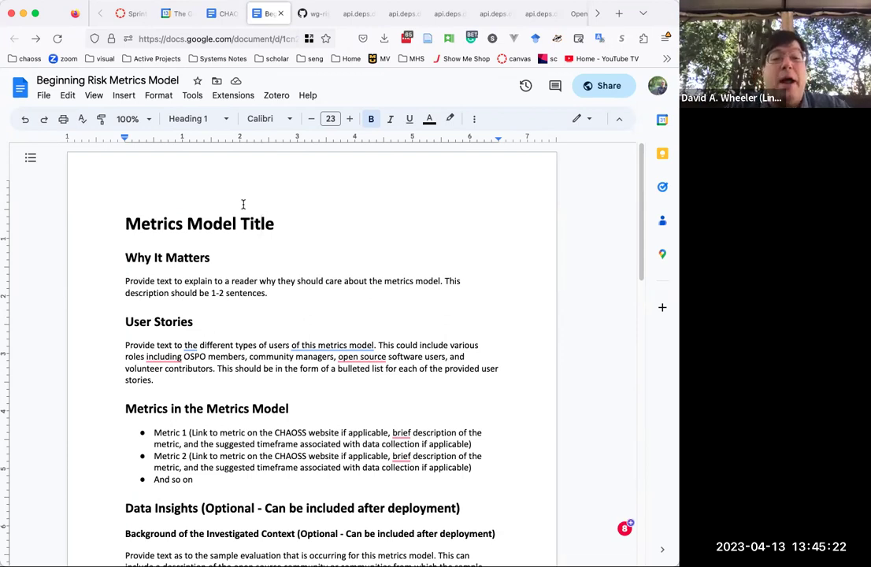
click(223, 14)
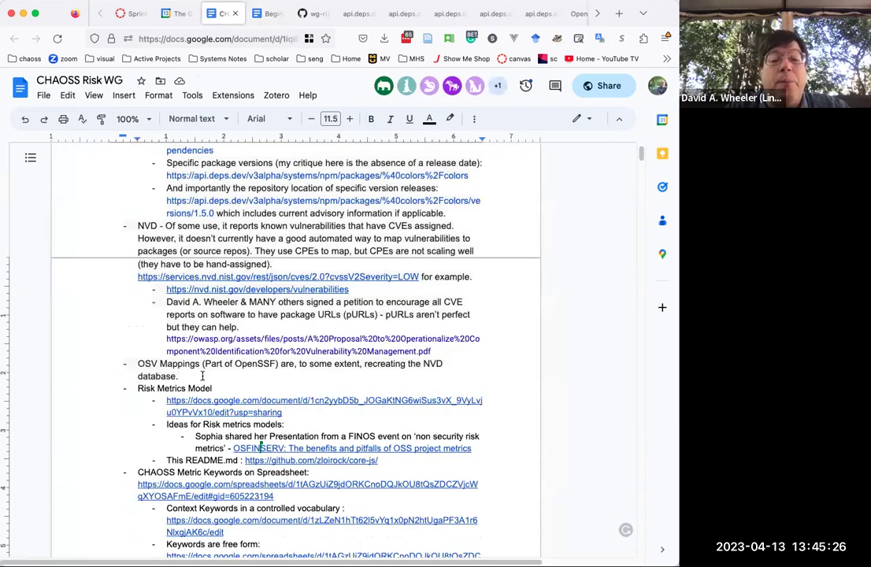
key(Return)
key(Return)
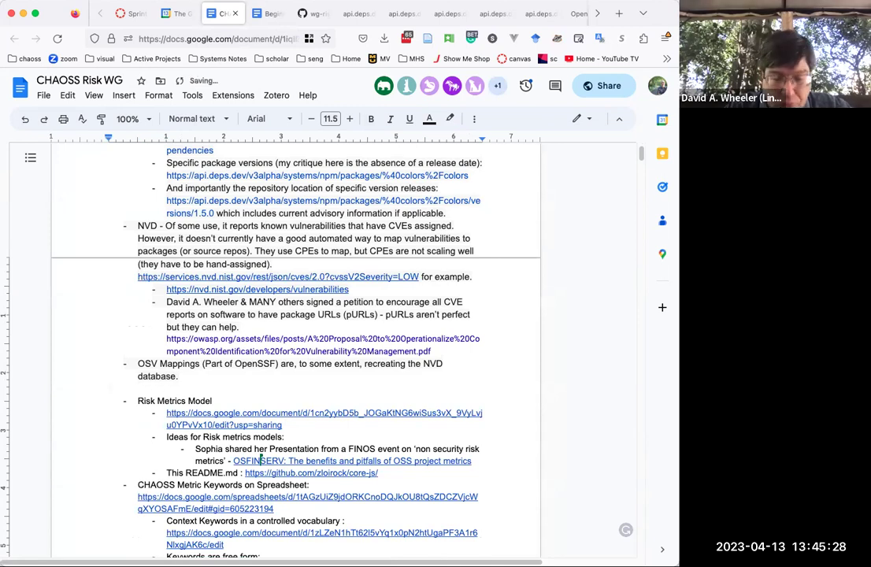
key(BackSpace)
key(Return)
text(OpenSSF)
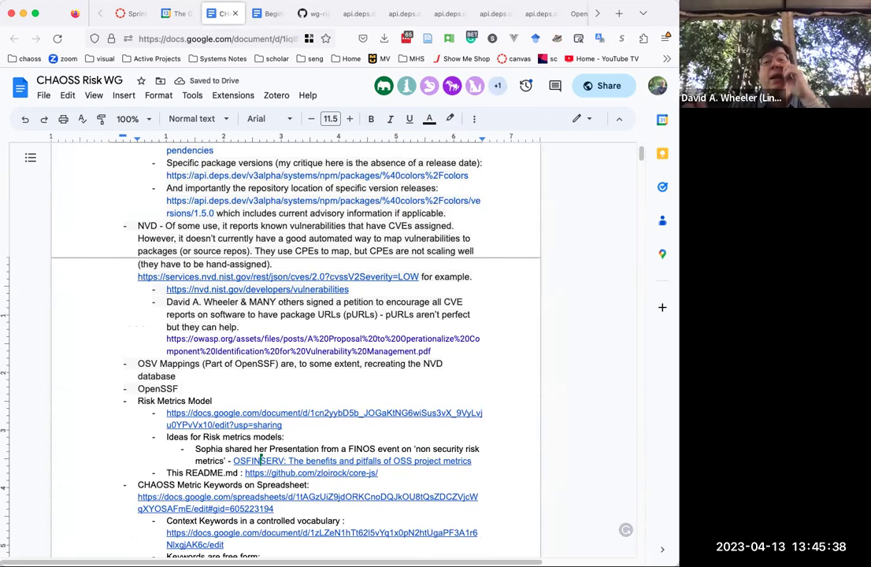
text(Relationship)
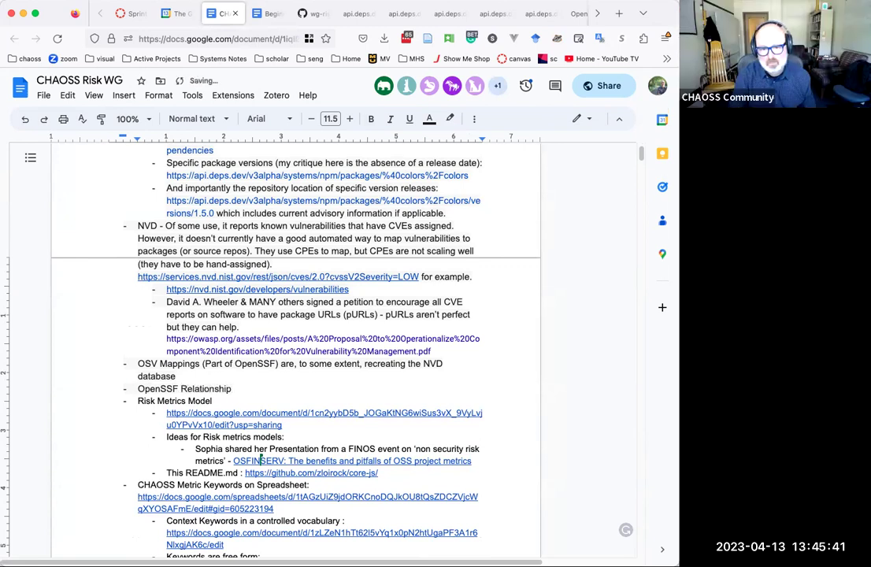
Add a "Scorecard" sub-item under OpenSSF Relationship.
key(Return)
key(Tab)
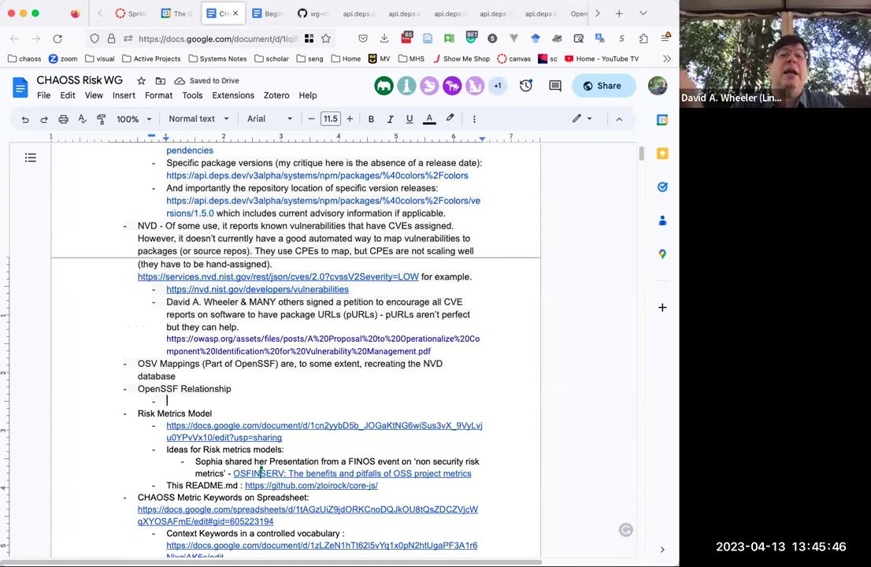
text(Scorecard)
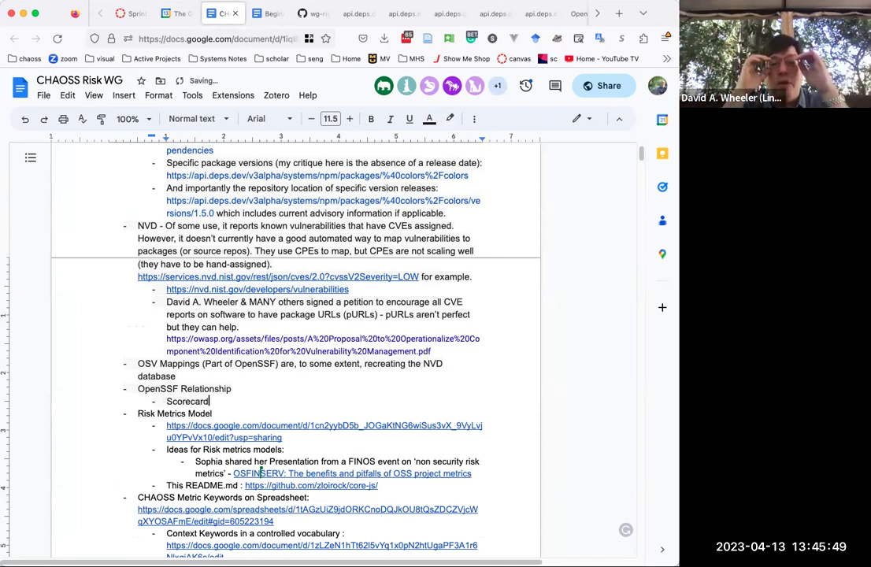
Add the sub-item "Dashboard - Metrics of a different kind that are related to security" below Scorecard.
key(Return)
text(Dashboard )
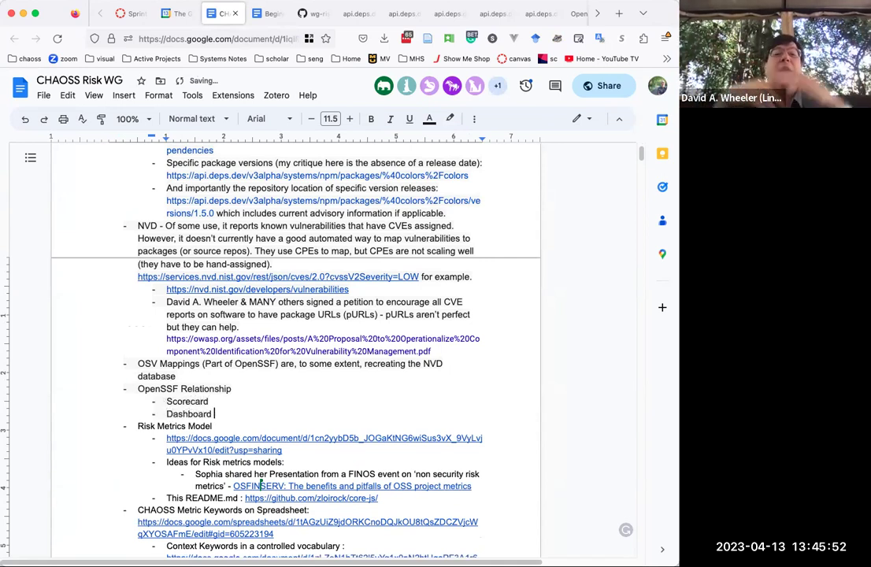
text(- Metrics of )
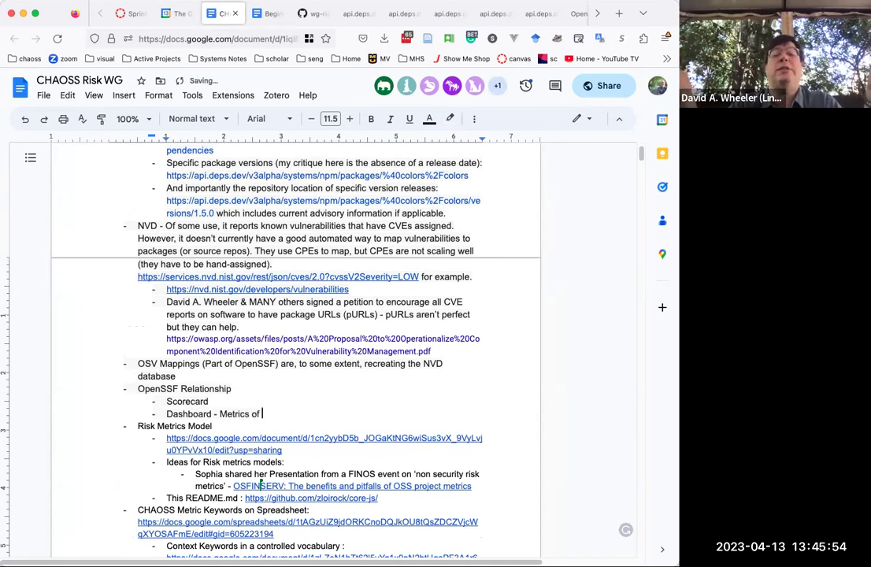
text(a different ki)
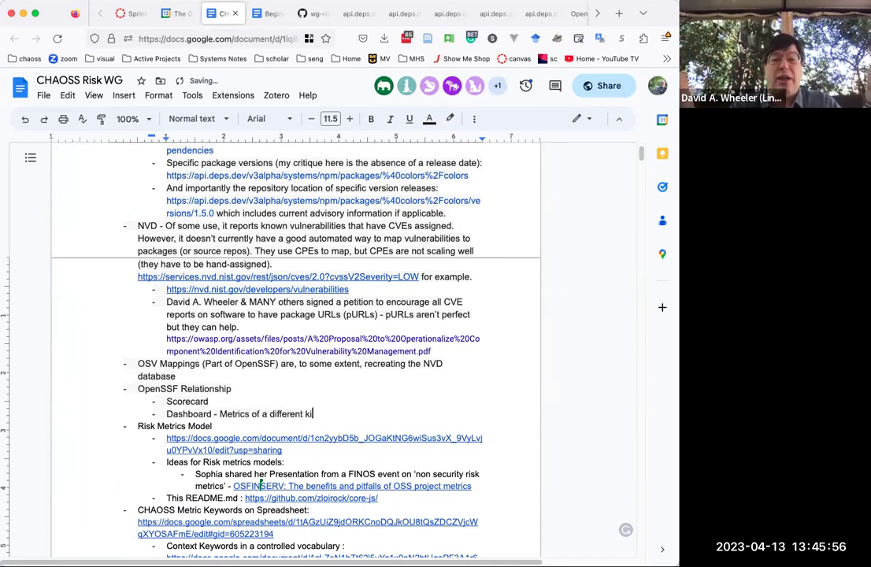
text(nd that's)
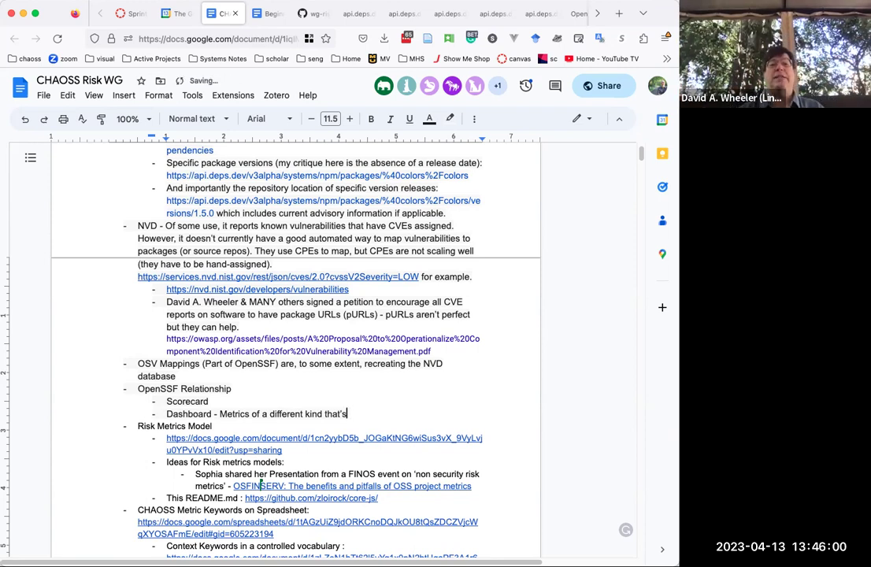
key(BackSpace)
key(BackSpace)
text(are )
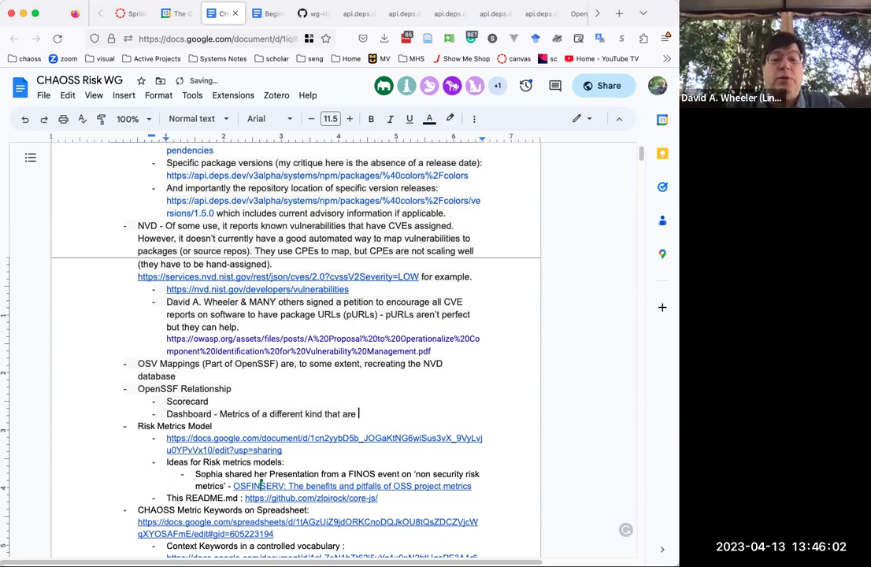
text(related to secruit)
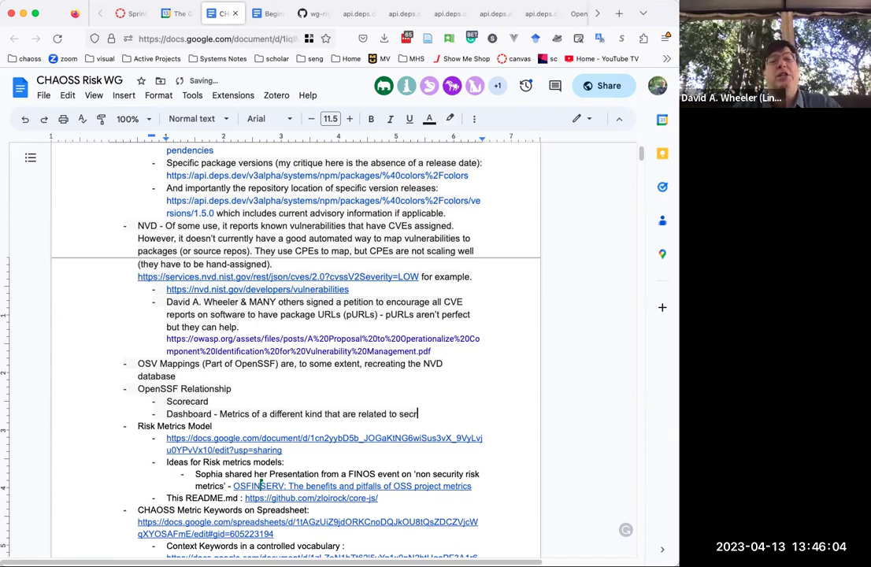
key(BackSpace)
key(BackSpace)
key(BackSpace)
key(BackSpace)
text(urity)
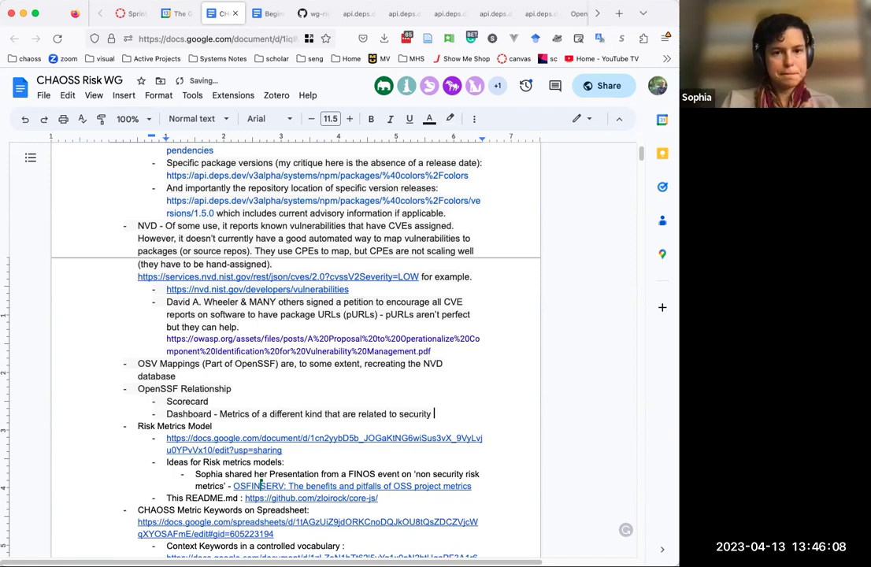
Extend the Scorecard sub-item with "- Available now".
key(Up)
text(- Availabl)
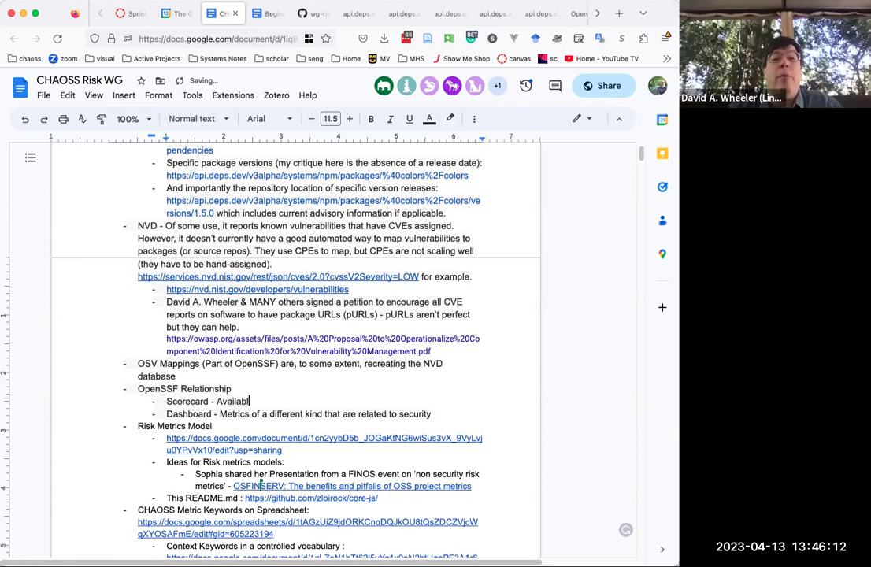
text(e now)
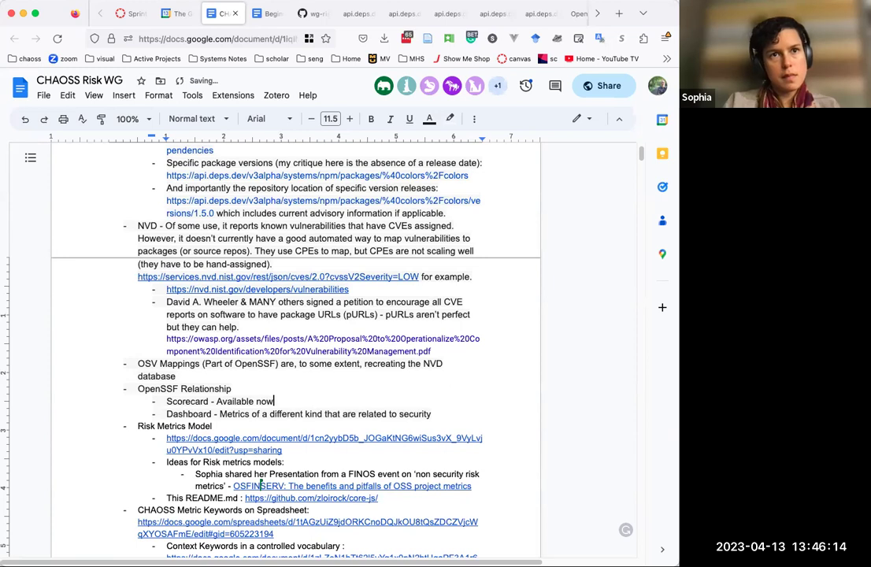
Nest two points under Scorecard: "Used by Augur" and "Used by deps.dev and available in the API".
key(Return)
key(Tab)
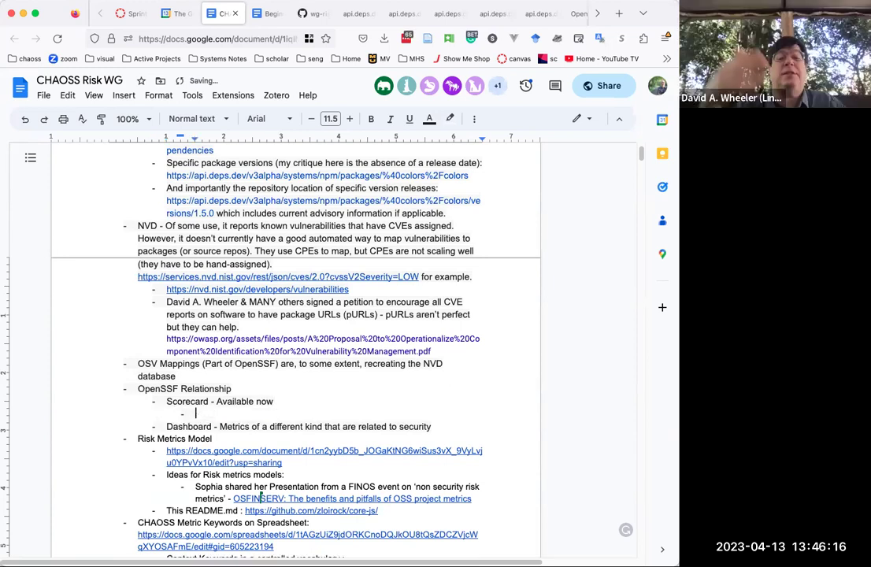
text(Used by )
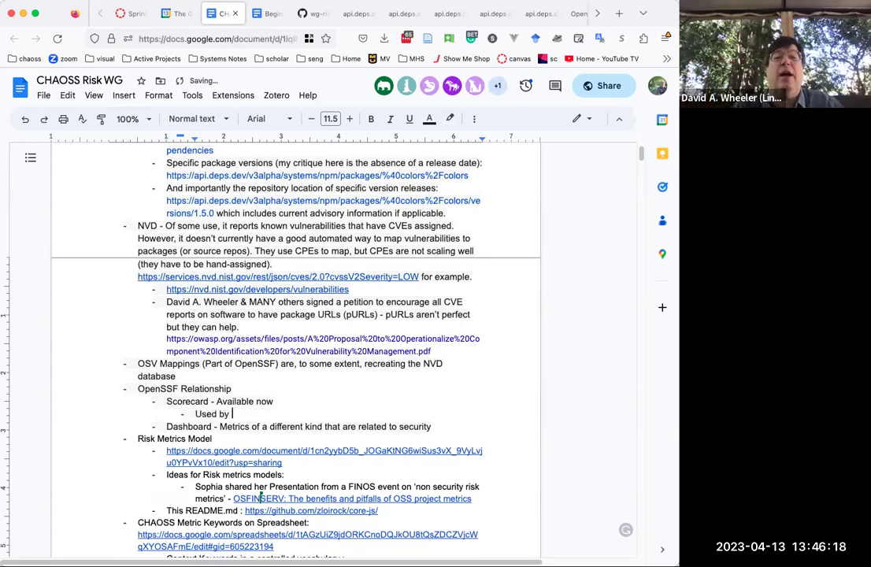
text(Augur)
key(Return)
text(Used )
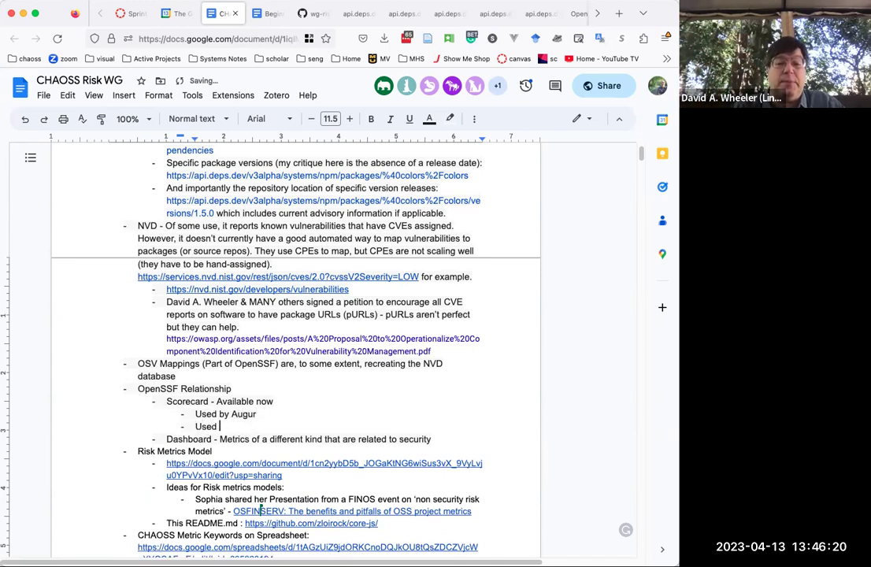
text(by depd)
key(BackSpace)
text(s.)
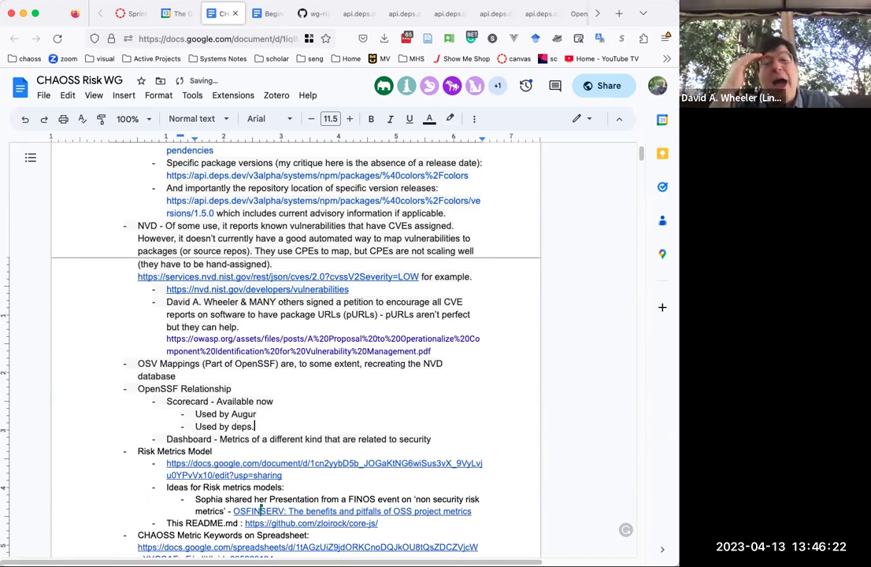
text(dev and available in the API)
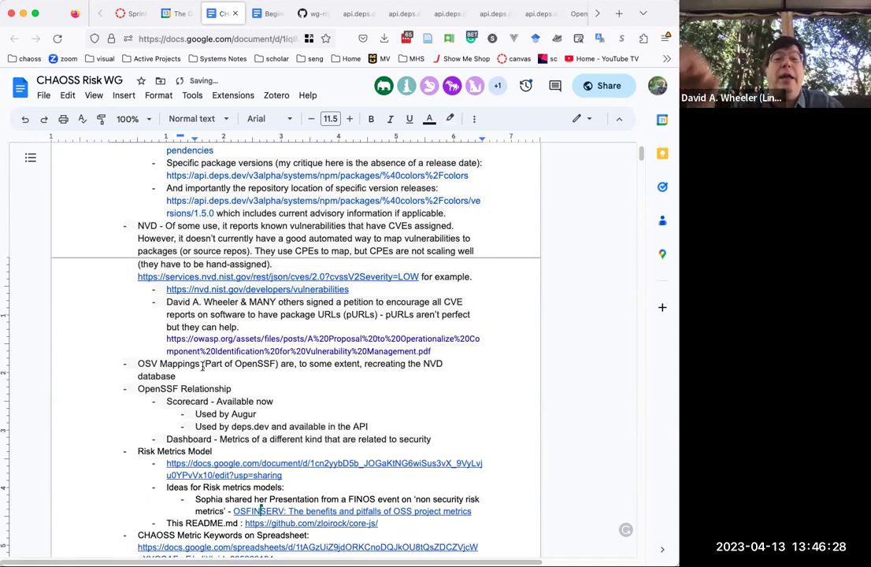
Place the text cursor at the end of the Dashboard sub-item in the meeting notes.
click(446, 438)
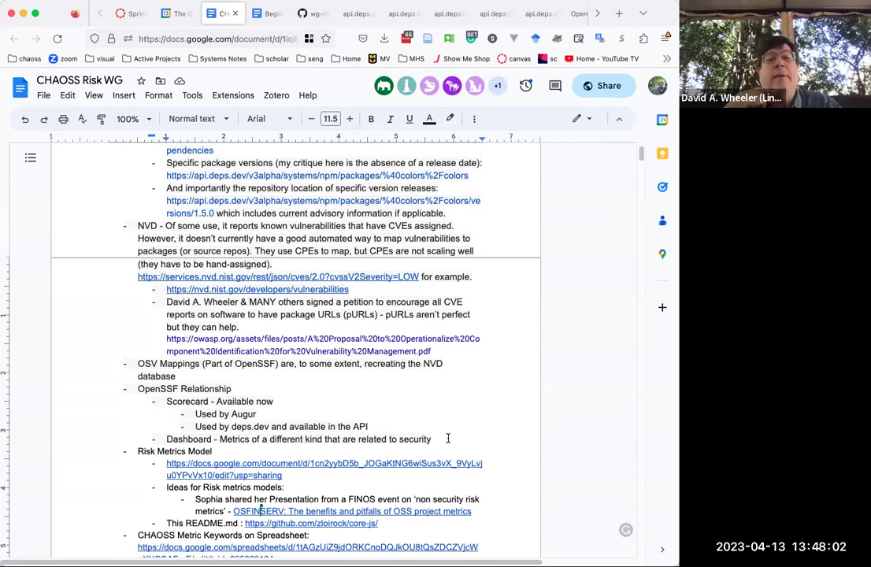
Try to open the OpenSSF organization on GitHub at github.com/openssf in place of the numpy package JSON page.
click(354, 13)
click(256, 39)
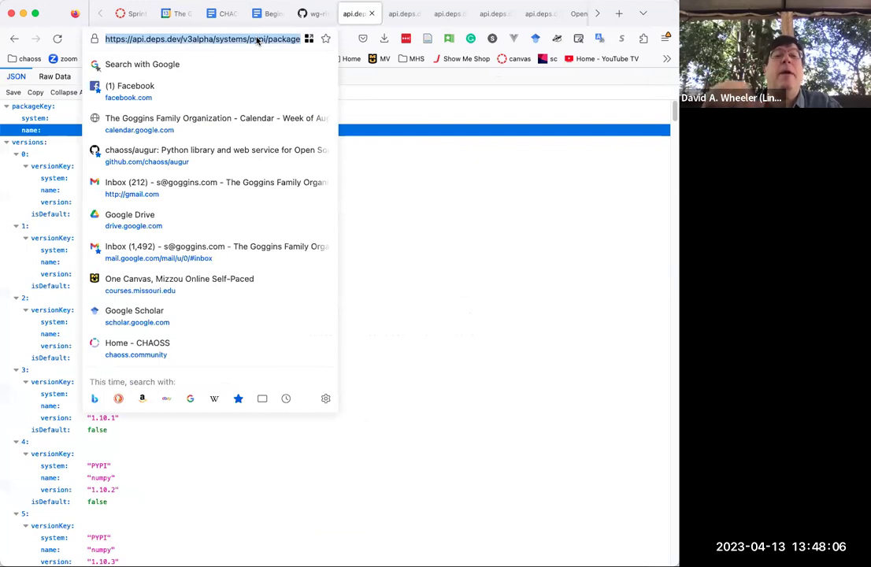
text(open)
key(BackSpace)
key(BackSpace)
key(BackSpace)
key(BackSpace)
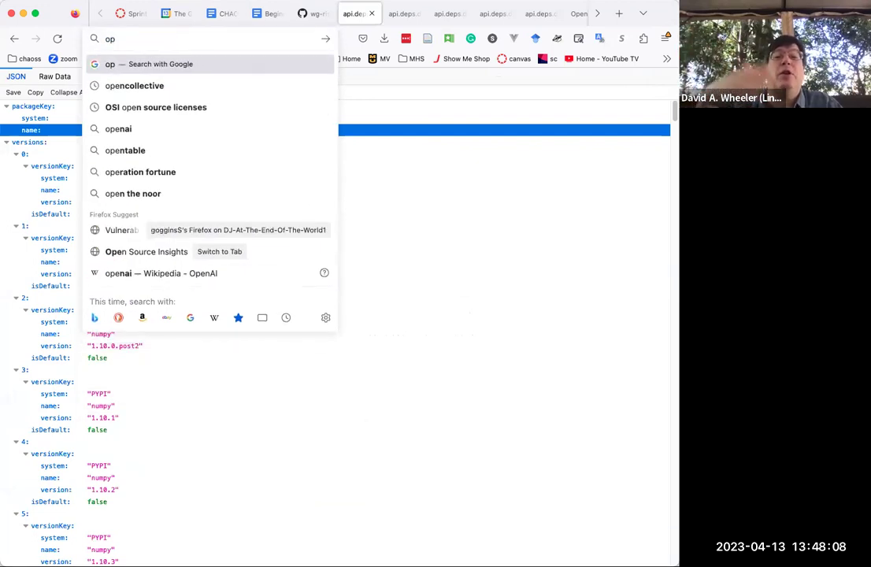
text(github.com/)
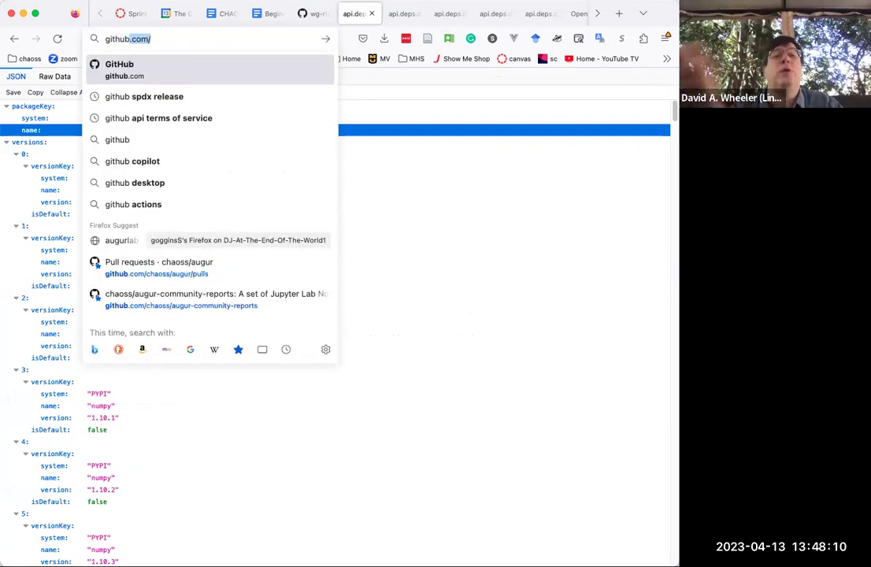
text(openssf)
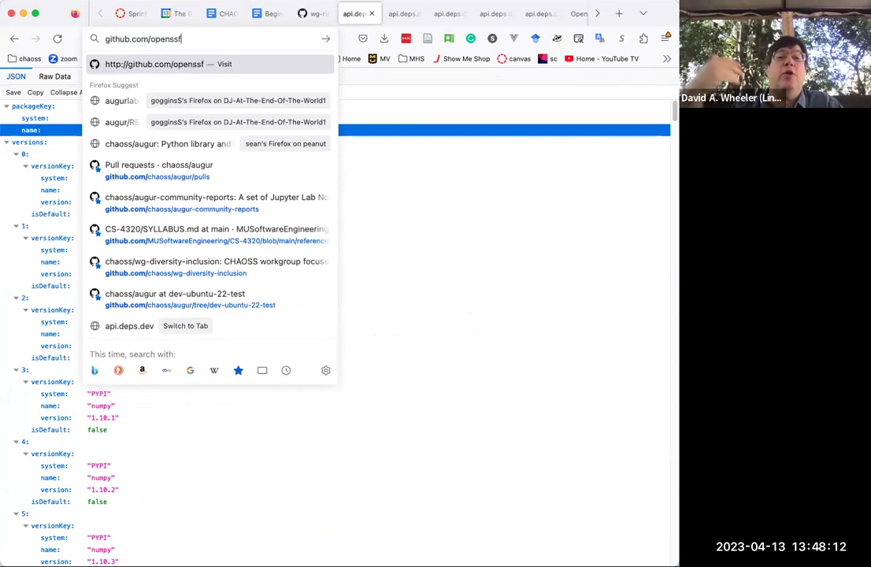
key(Return)
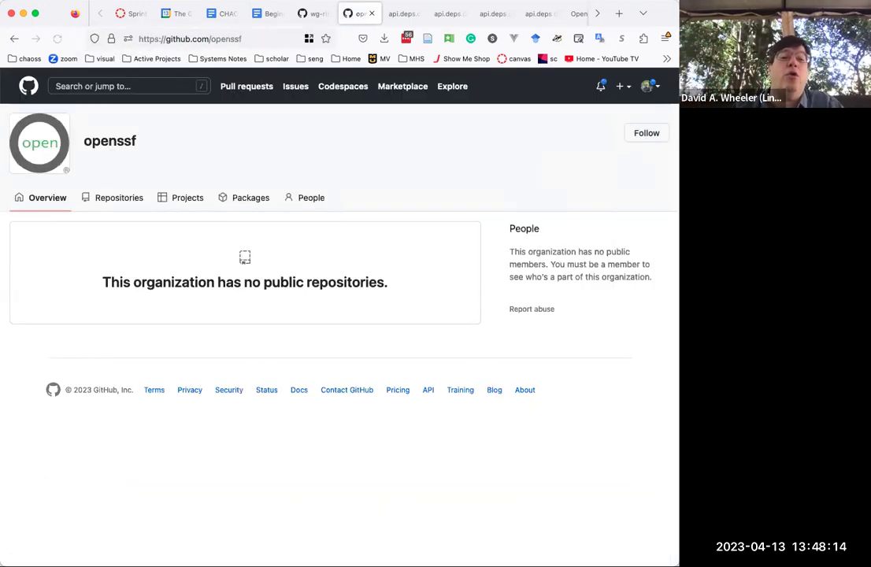
Change the organization in the GitHub address to ossf and load its page.
click(230, 38)
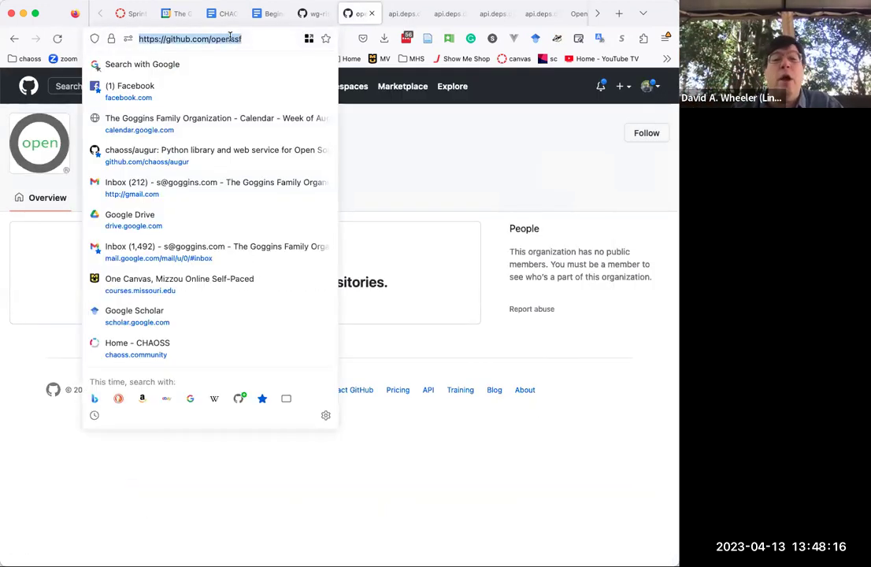
click(231, 39)
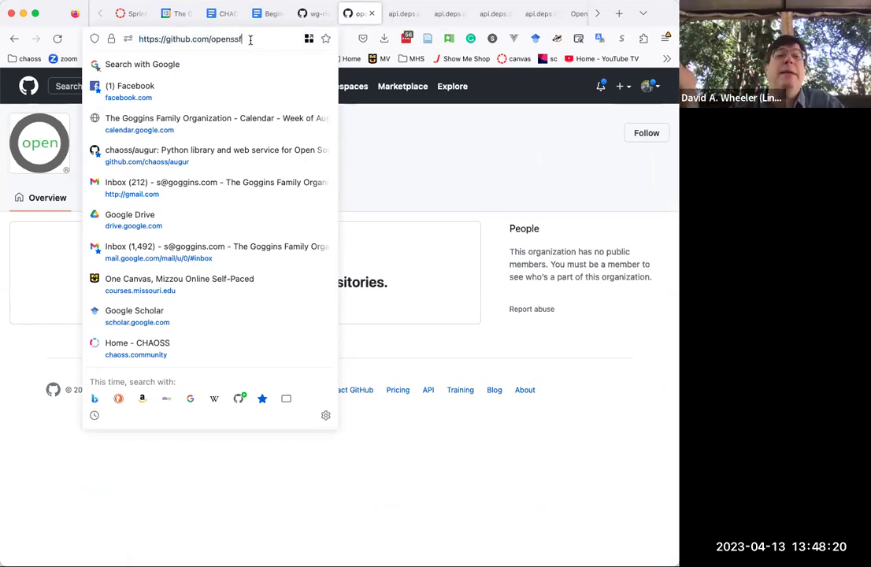
double_click(246, 39)
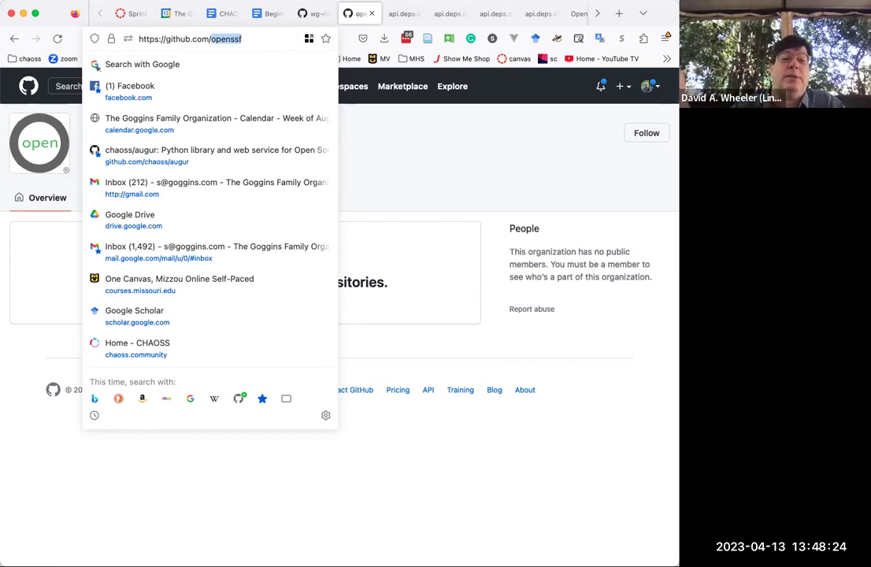
text(ossf)
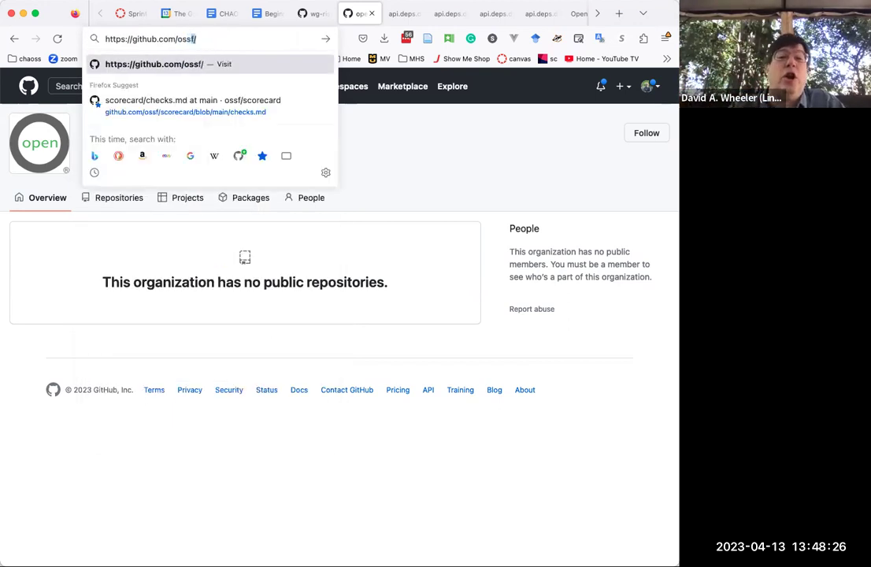
key(Return)
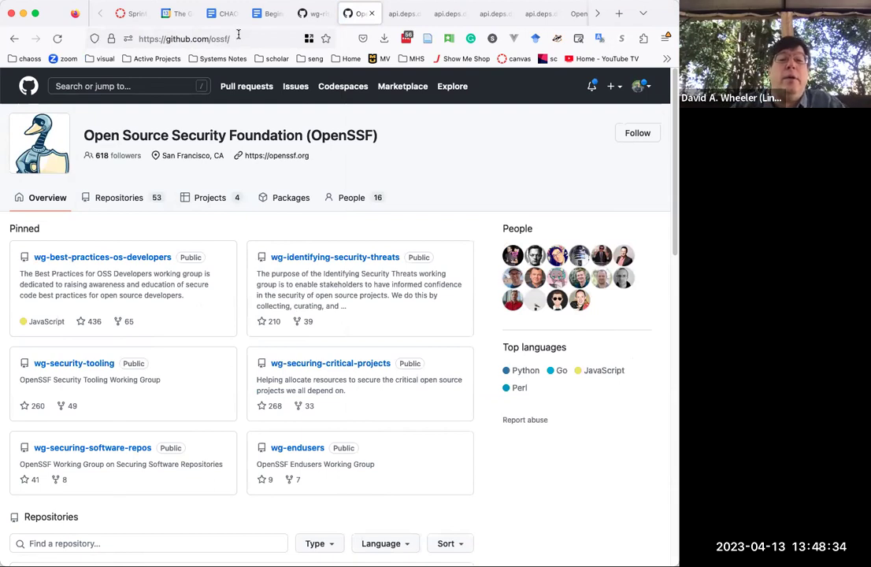
Open metrics.openssf.org in a separate tab, accepting the risk of its expired certificate.
key(super+t)
text(metri)
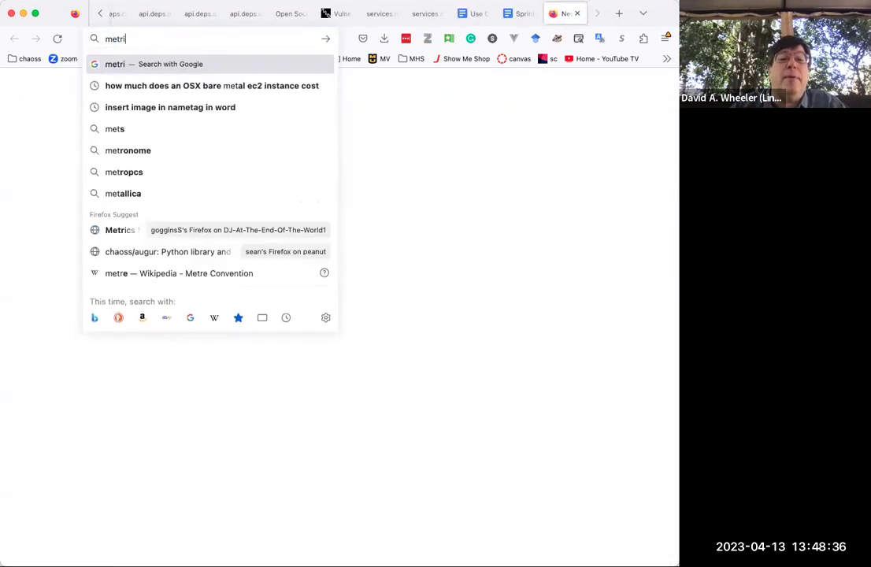
text(cs.openssf.)
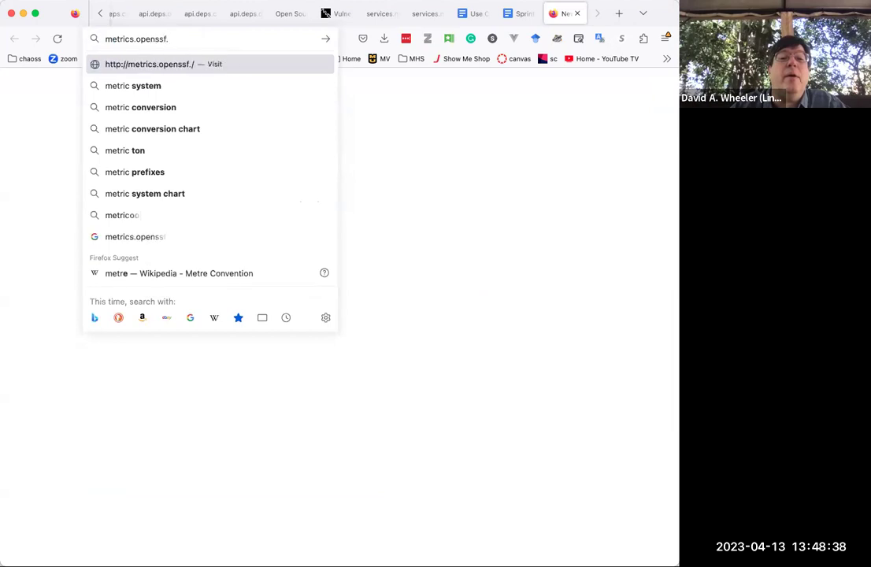
text(org)
key(Return)
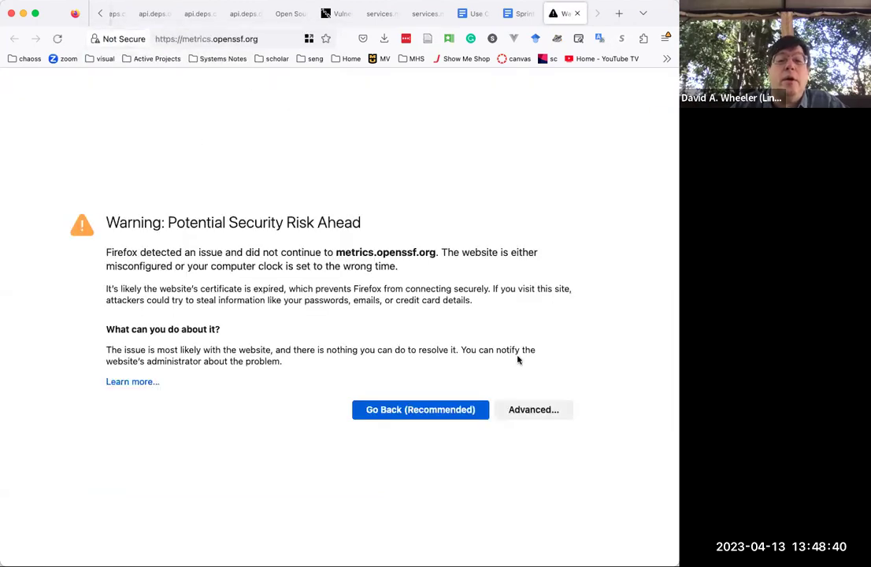
click(533, 411)
scroll(354, 469, down, 2)
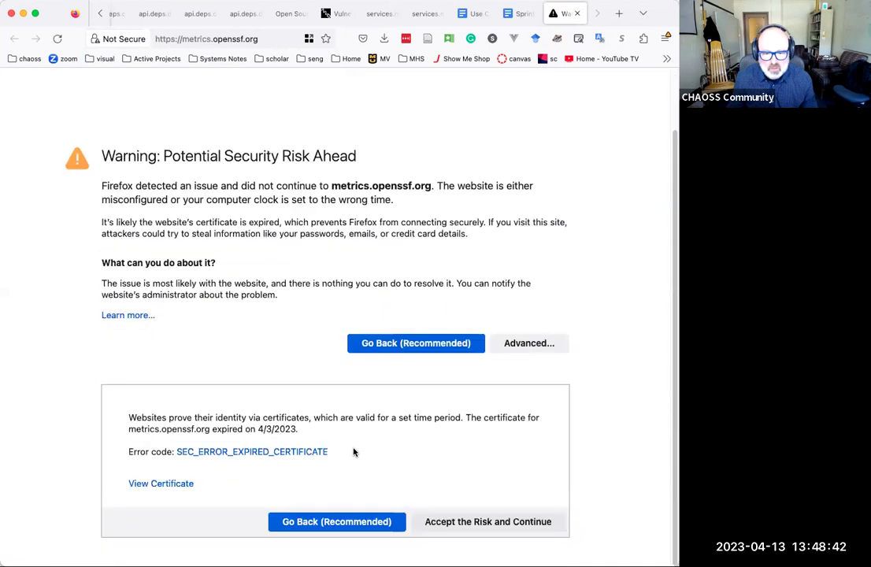
click(457, 522)
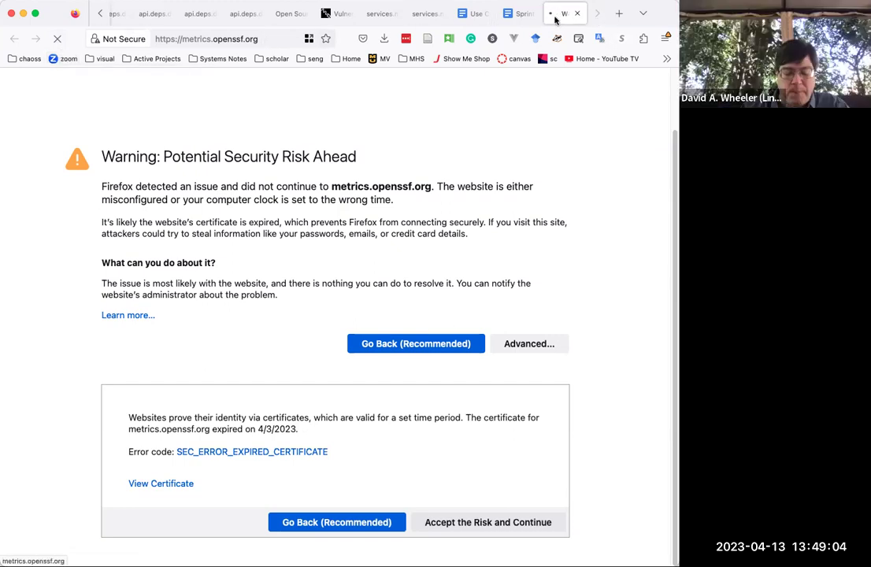
Move the metrics.openssf.org tab so it sits directly after the CHAOSS Risk WG notes tab.
drag(559, 13, 150, 12)
click(101, 13)
click(101, 13)
drag(452, 13, 254, 28)
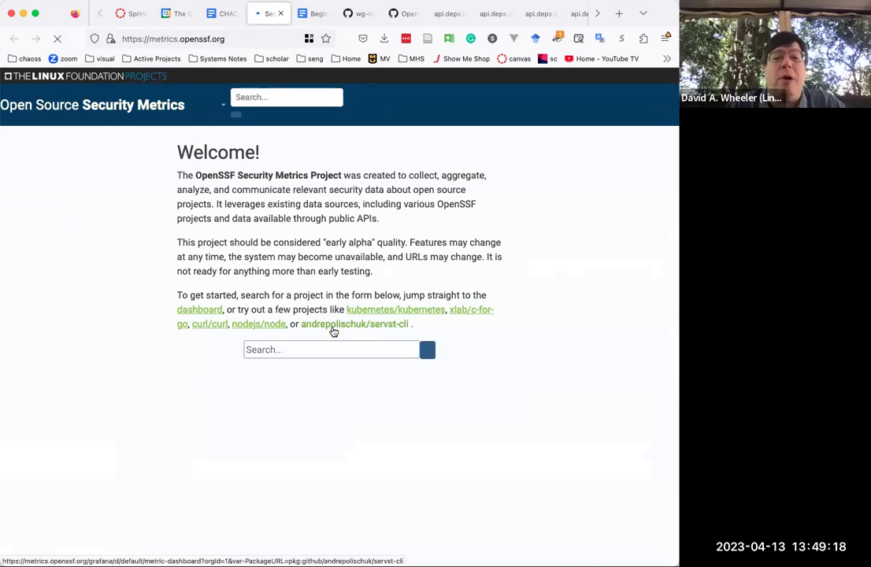
Search the OpenSSF security metrics site for kubernetes/kubernetes, open that project's metric dashboard and review its criticality, badge and scorecard sections.
click(327, 348)
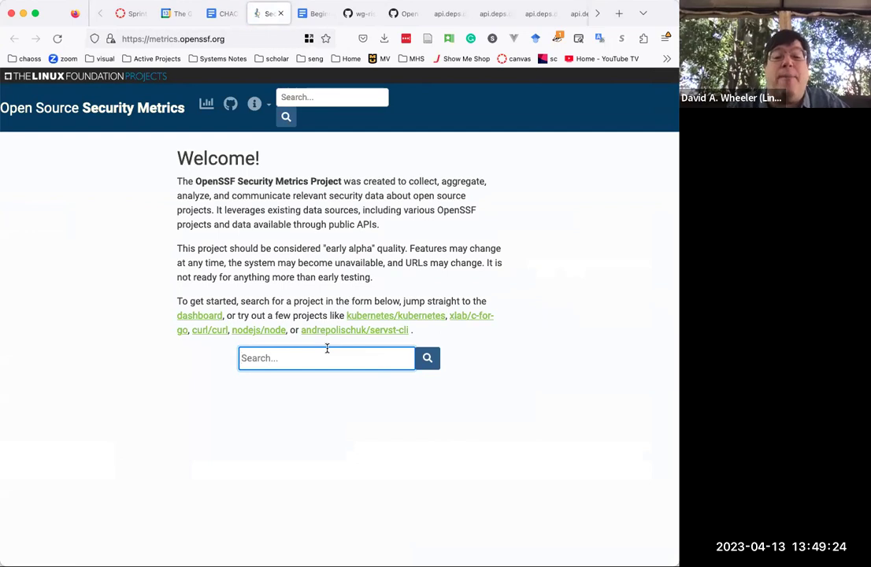
text(kubernetes/kubernetes)
key(Return)
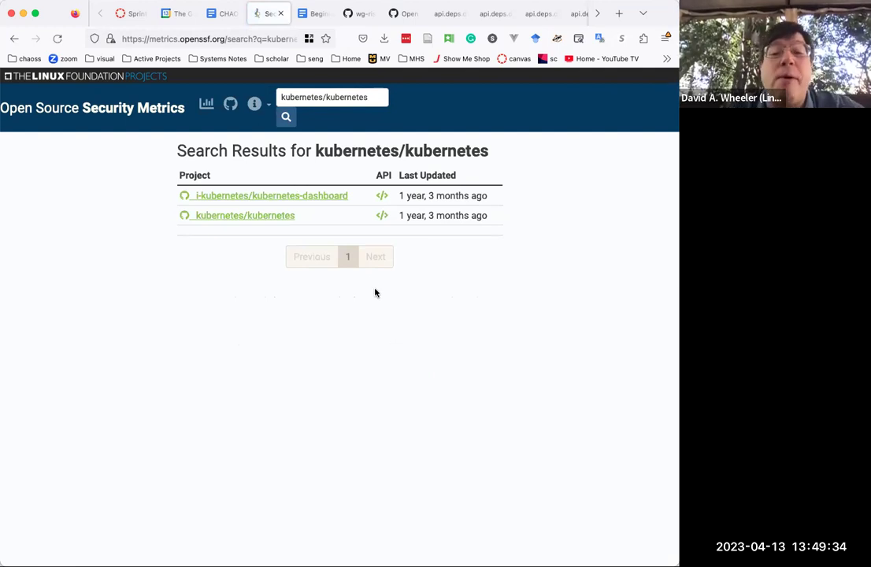
click(281, 217)
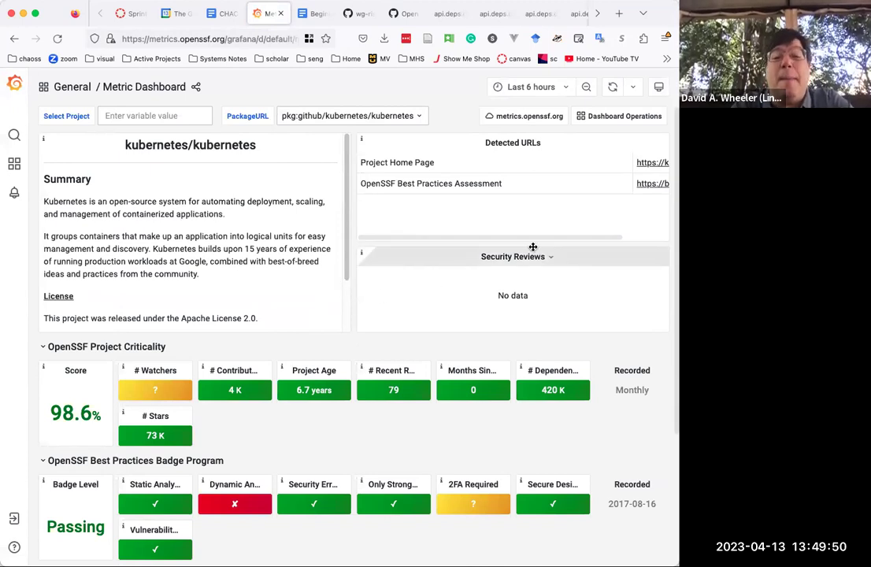
scroll(461, 288, down, 5)
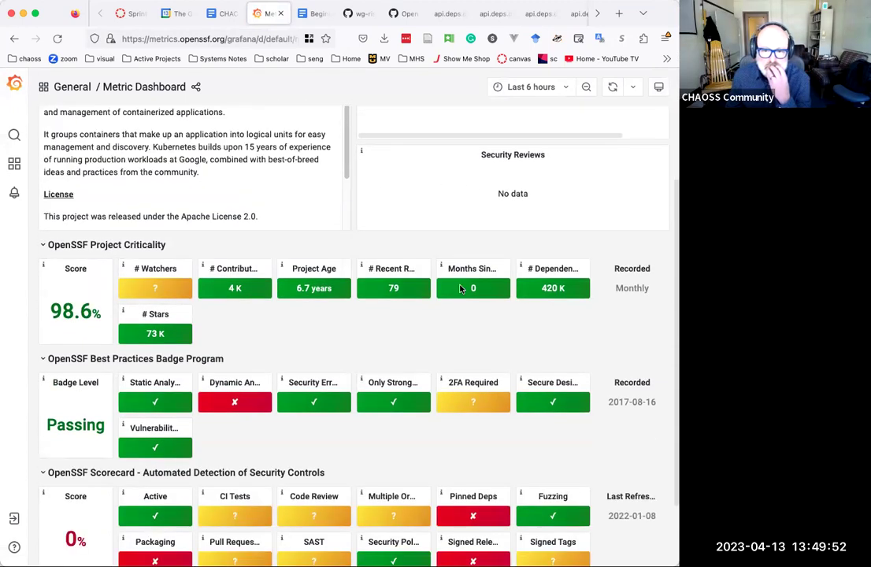
scroll(461, 289, down, 1)
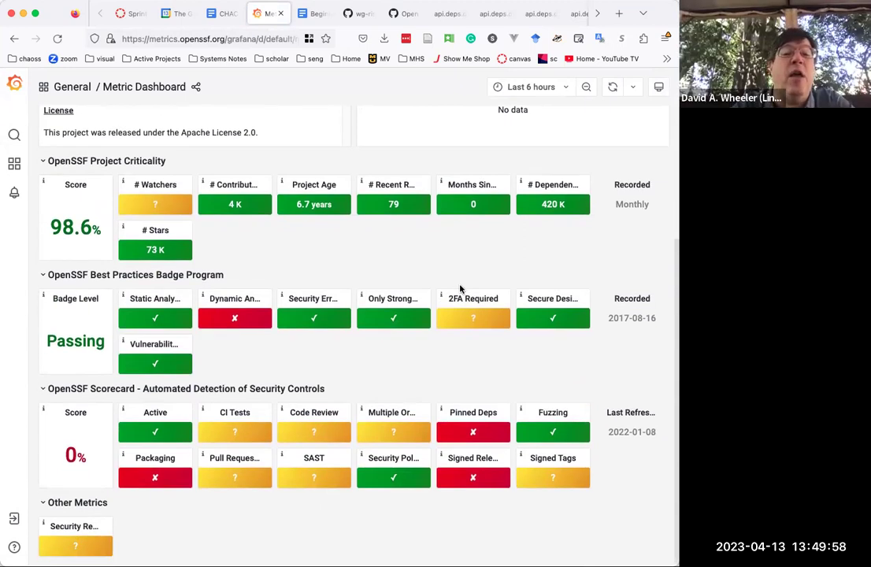
scroll(461, 289, up, 6)
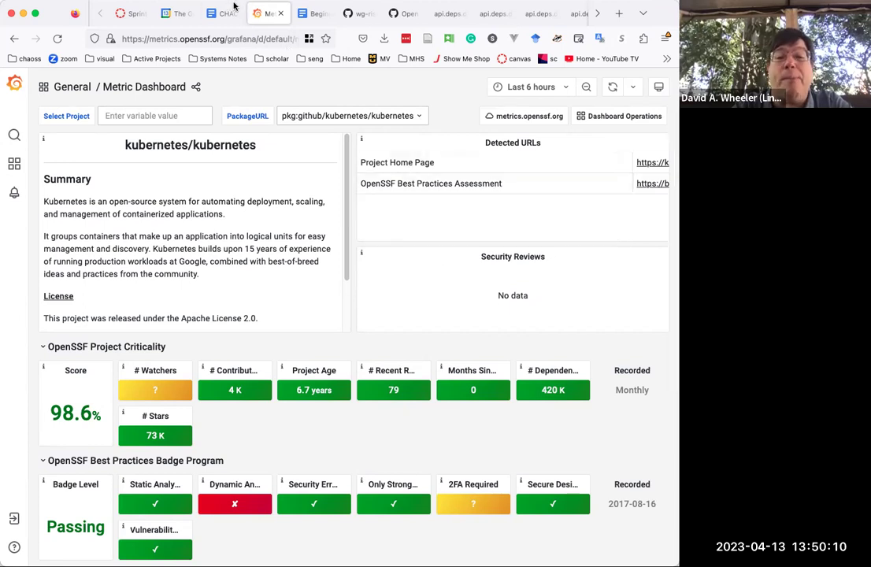
Paste the address of the kubernetes/kubernetes metric dashboard after the Dashboard sub-item in the CHAOSS Risk WG notes.
click(213, 33)
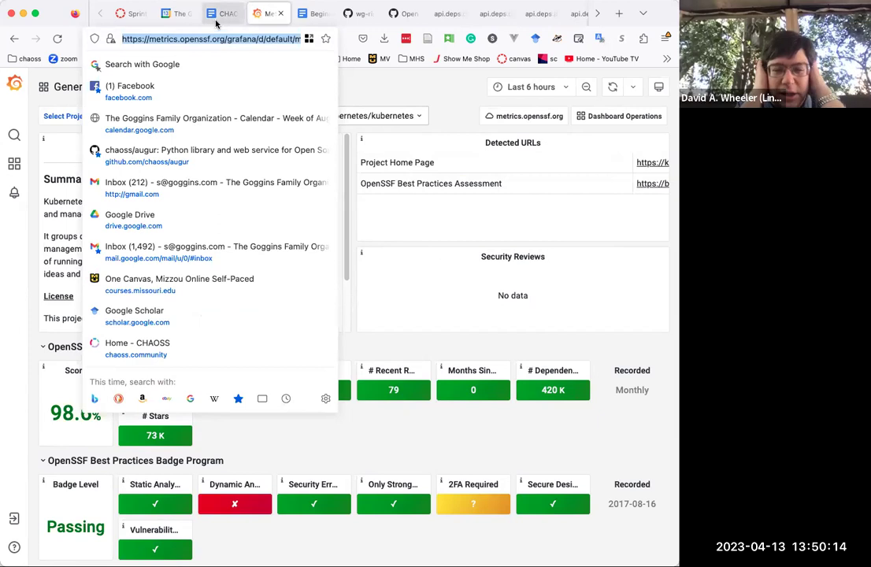
click(220, 14)
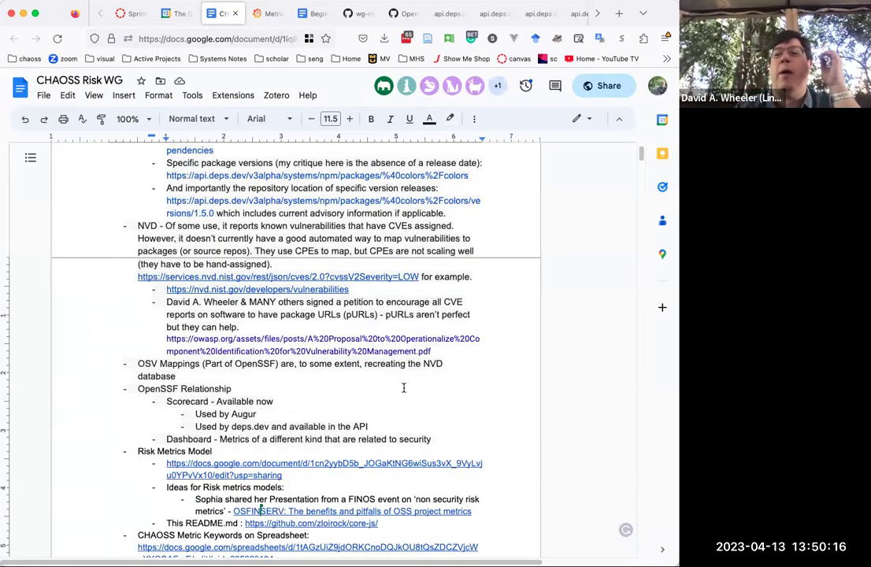
text(https://metrics.openssf.org/grafana/d/default/metric-dashboard?orgId=1&var-PackageURL=pkg%3Agithub/kubernetes/kubernetes)
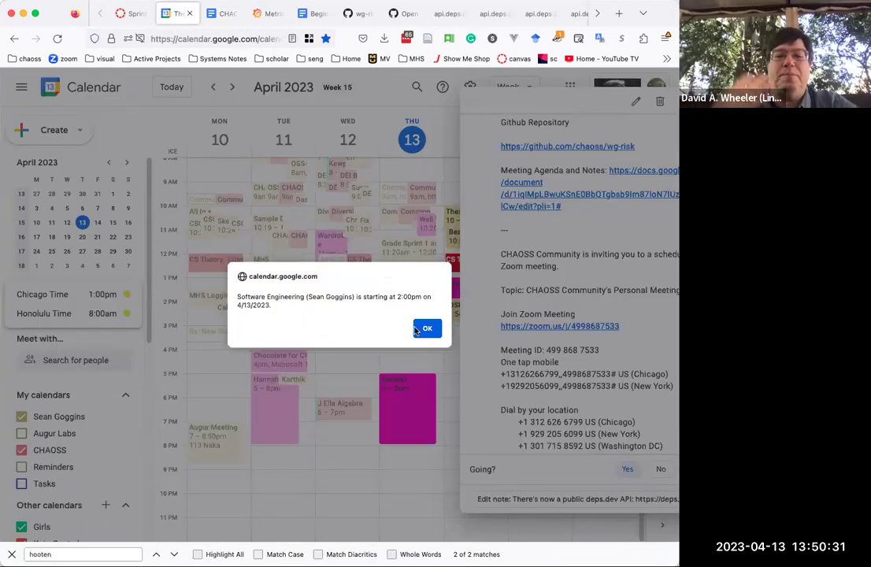
Dismiss the Software Engineering calendar reminder and close the open event details.
click(417, 330)
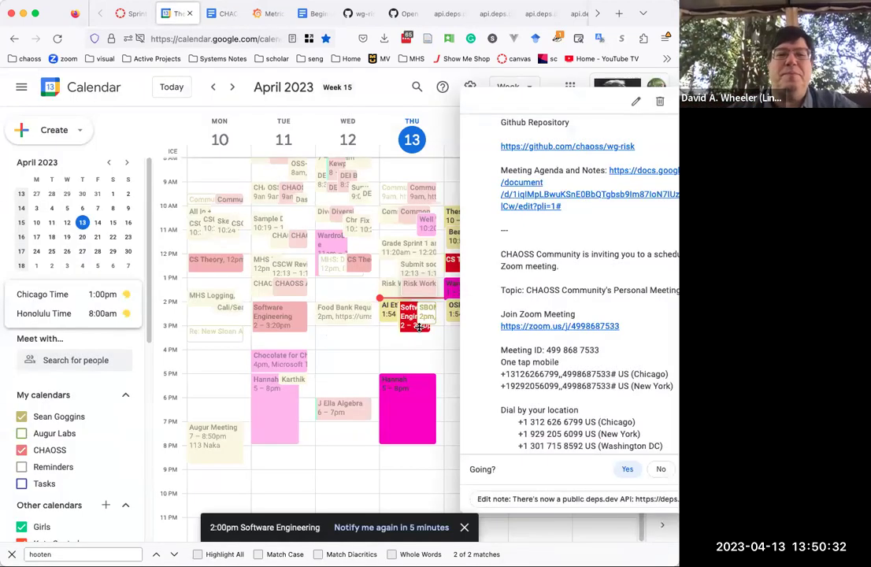
click(408, 337)
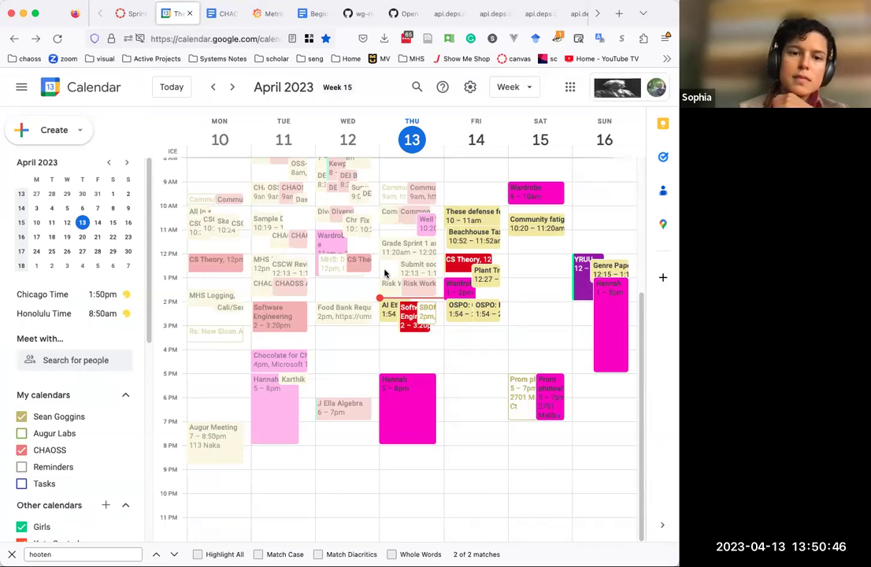
Return to the meeting notes and nest the point "April 21st at Noon EDT is next" under the Dashboard sub-item.
click(226, 16)
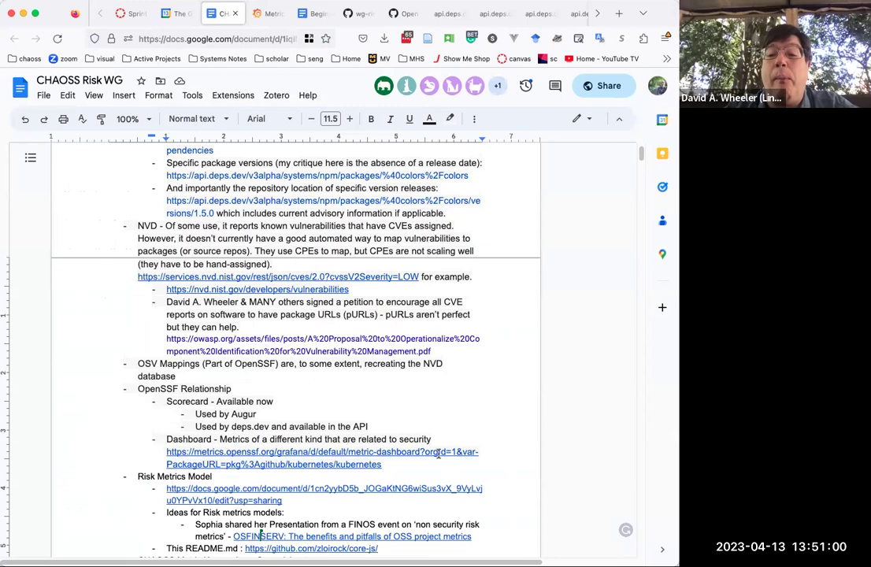
key(Return)
key(Tab)
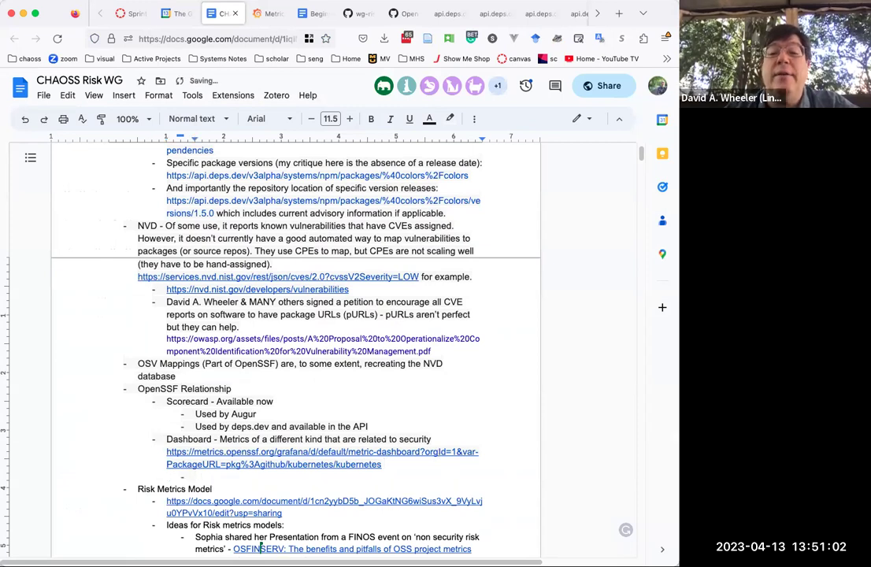
text(April 21st at Noon ED)
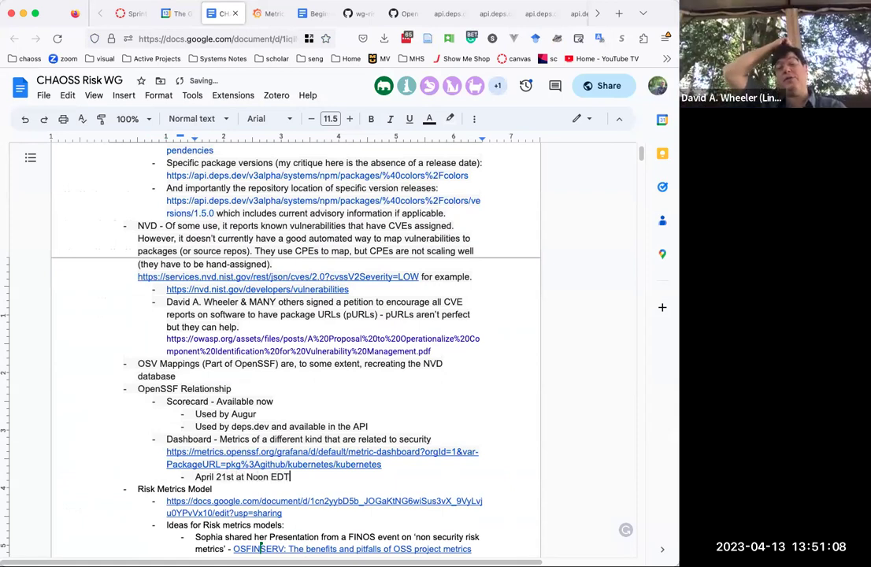
text(T)
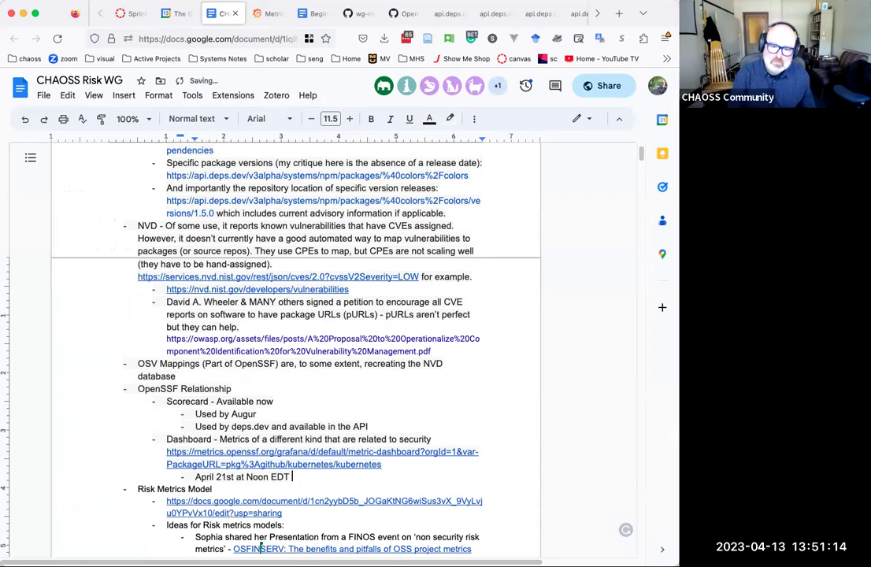
text( is next)
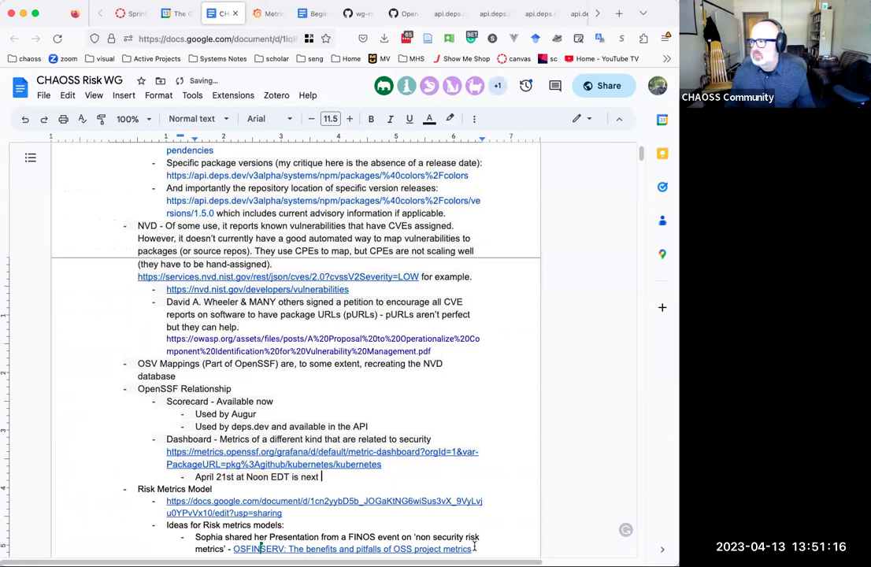